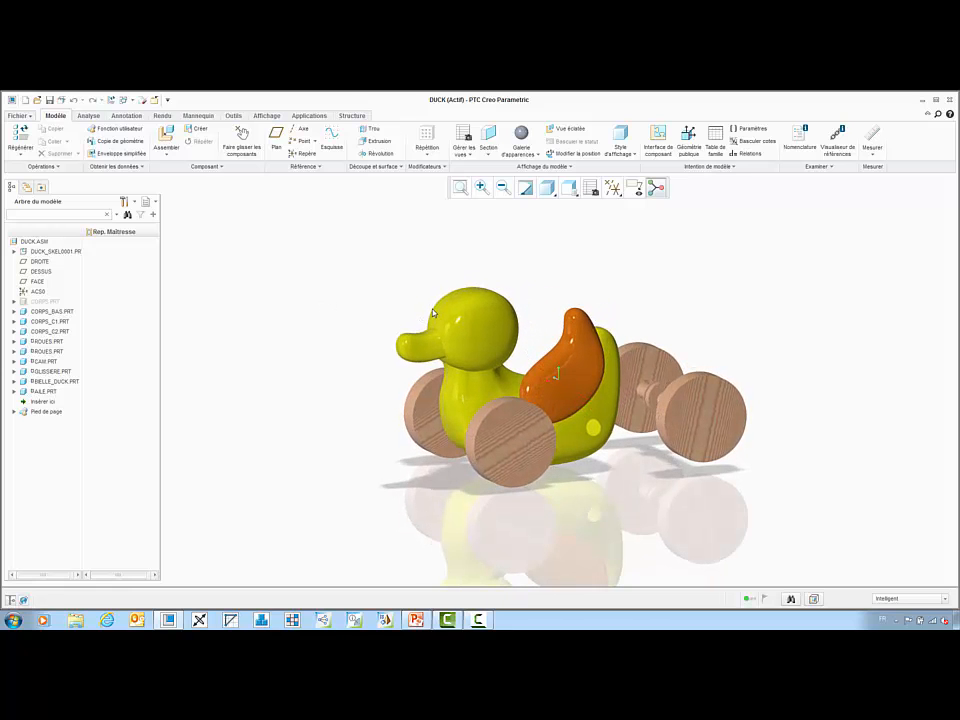
Hide the near-side body half CORPS_C1 and orient the view onto the mechanism inside the duck.
{"action": "left_click", "coordinate": [433, 313]}
{"action": "right_click", "coordinate": [435, 312]}
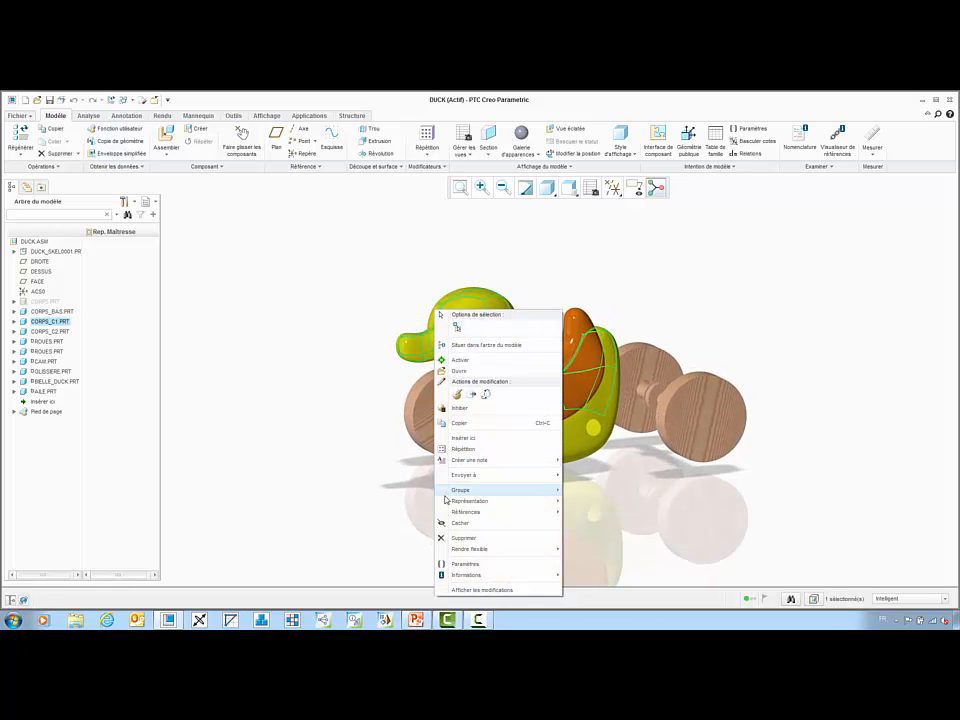
{"action": "left_click", "coordinate": [460, 523]}
{"action": "mouse_move", "coordinate": [470, 515]}
{"action": "middle_mouse_down"}
{"action": "mouse_move", "coordinate": [480, 493]}
{"action": "mouse_move", "coordinate": [479, 502]}
{"action": "middle_mouse_up"}
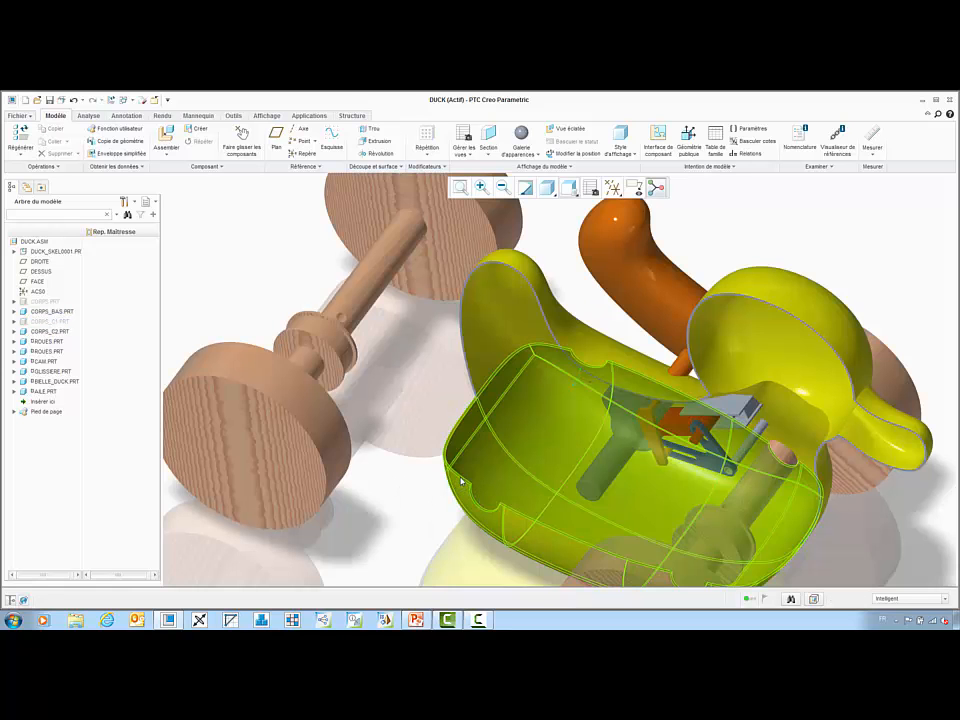
Redefine the placement of the detached rear wheel axle, ROUES, using a Pivot connection.
{"action": "left_click", "coordinate": [357, 333]}
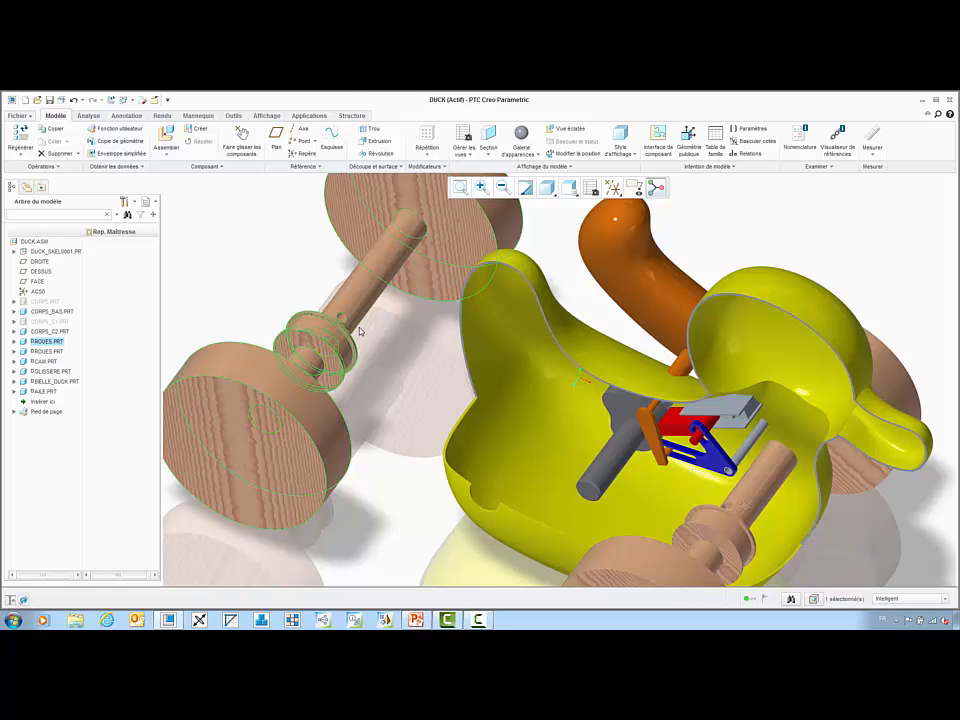
{"action": "right_click", "coordinate": [360, 331]}
{"action": "left_click", "coordinate": [384, 176]}
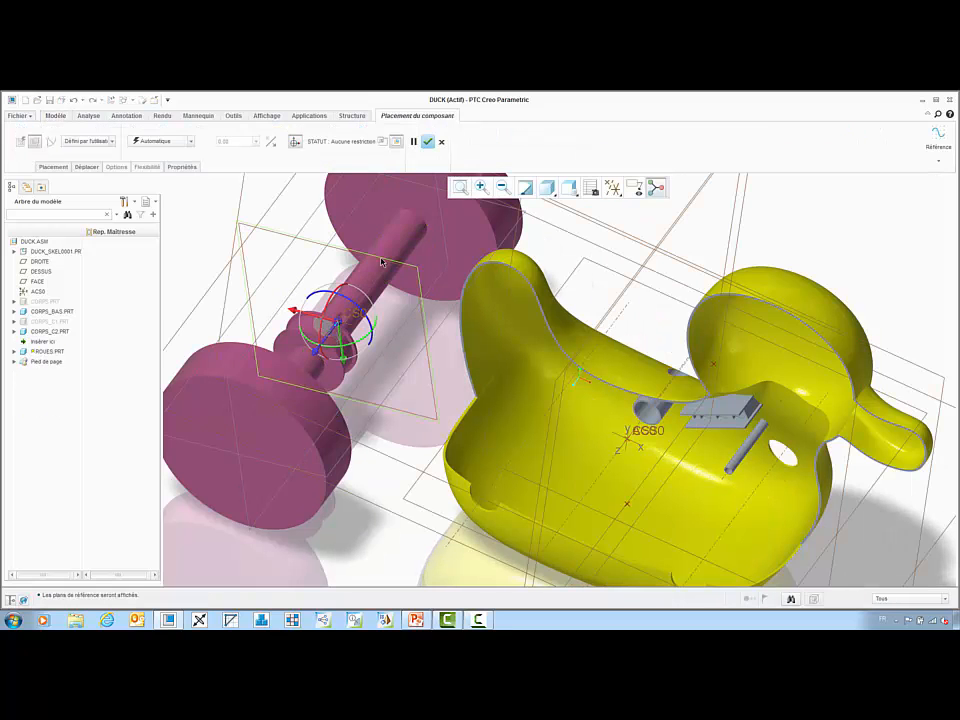
{"action": "left_click", "coordinate": [100, 142]}
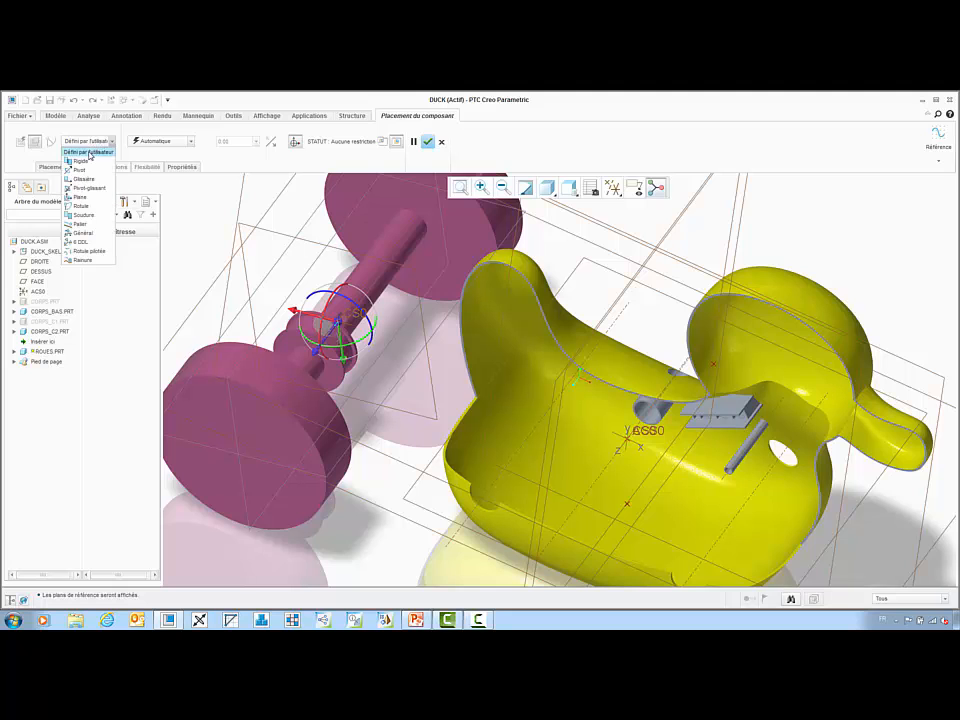
{"action": "left_click", "coordinate": [86, 172]}
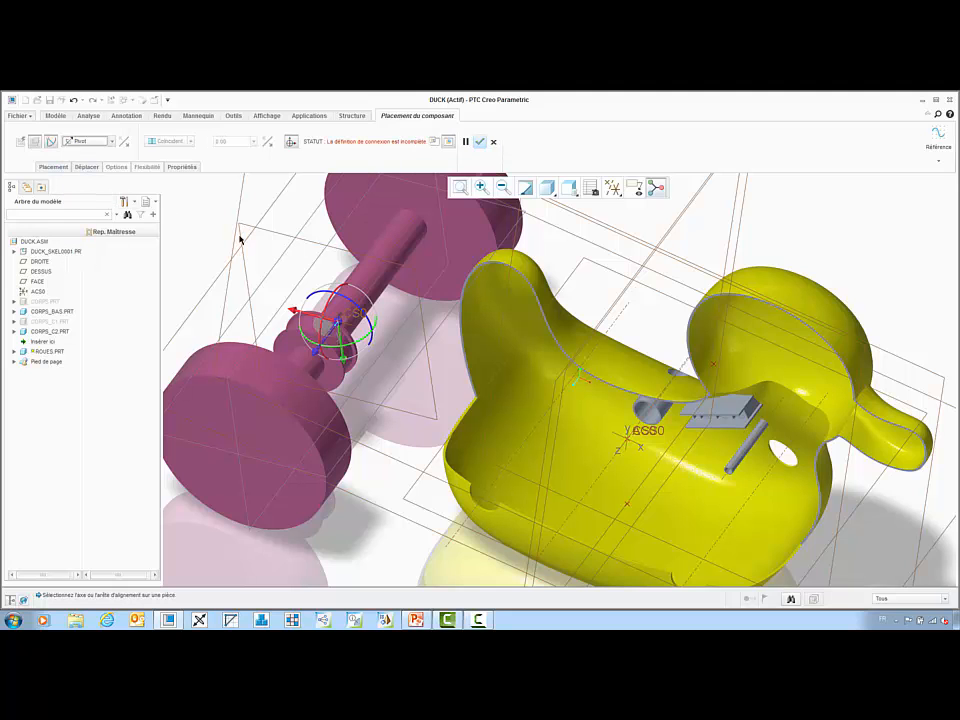
Align the wheel axle's axis with the body's rear axis and its middle plane with FACE, accept the placement, and hide the datum planes.
{"action": "left_click", "coordinate": [368, 265]}
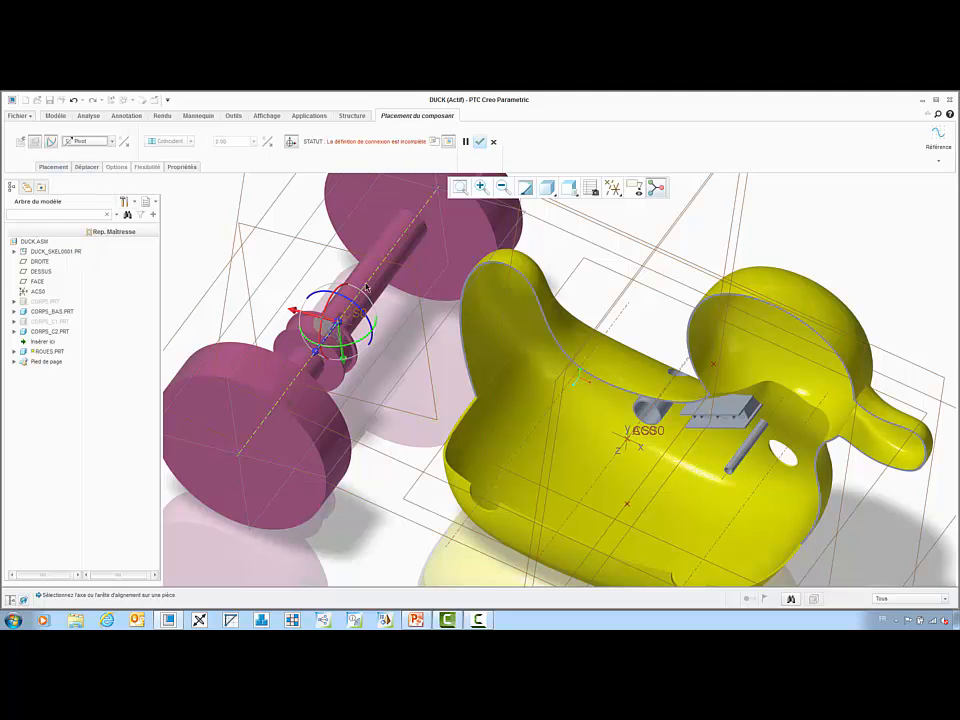
{"action": "left_click", "coordinate": [545, 416]}
{"action": "left_click", "coordinate": [443, 343]}
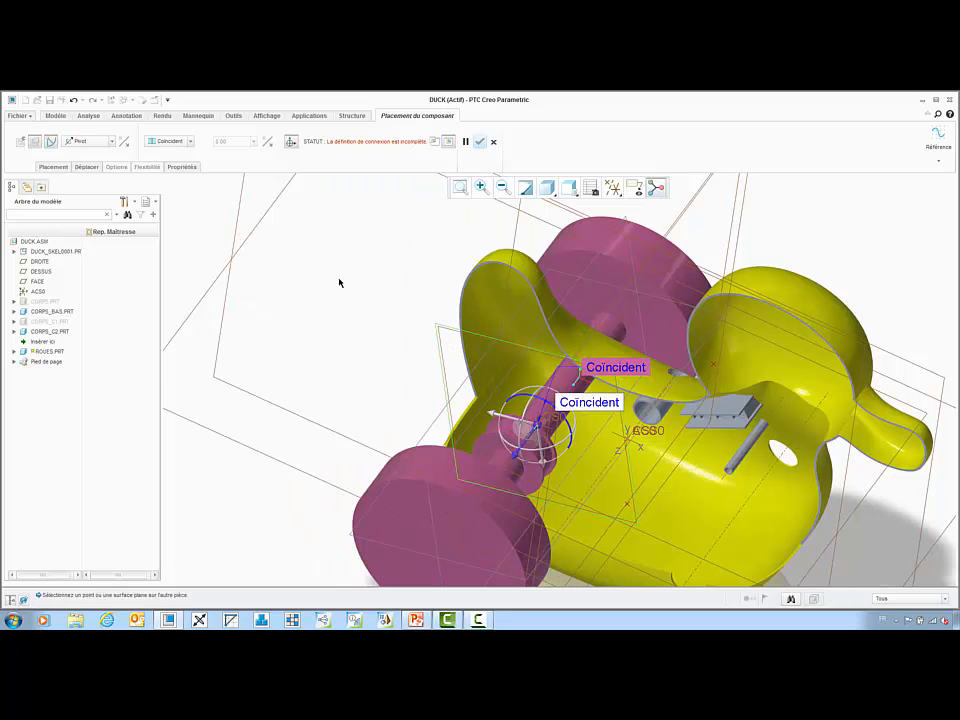
{"action": "left_click", "coordinate": [236, 230]}
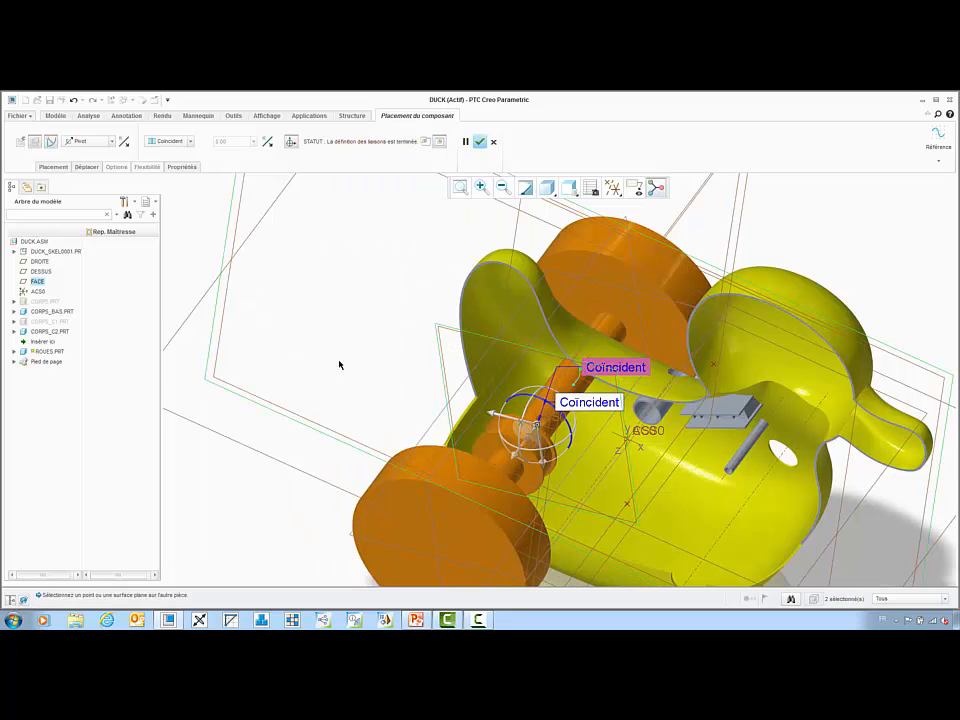
{"action": "scroll", "coordinate": [350, 388], "scroll_direction": "up", "scroll_amount": 2}
{"action": "middle_click", "coordinate": [361, 372]}
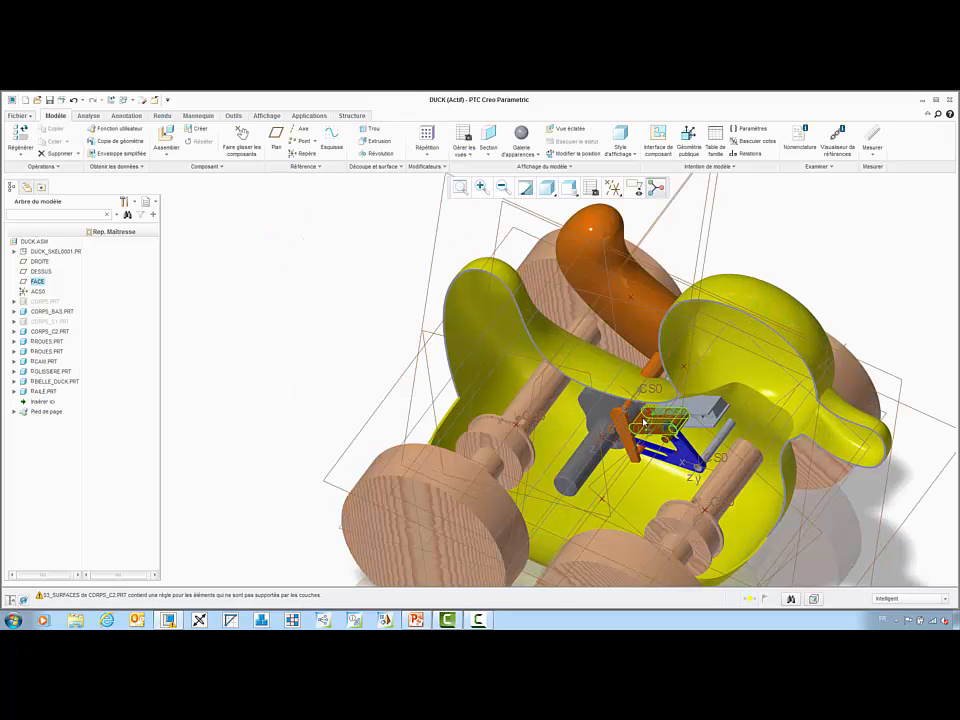
{"action": "key", "text": "F2"}
Redefine the red GLISSIERE part, reviewing its two Coïncident constraints and converting them into a Glissière mechanism connection.
{"action": "left_click", "coordinate": [646, 424]}
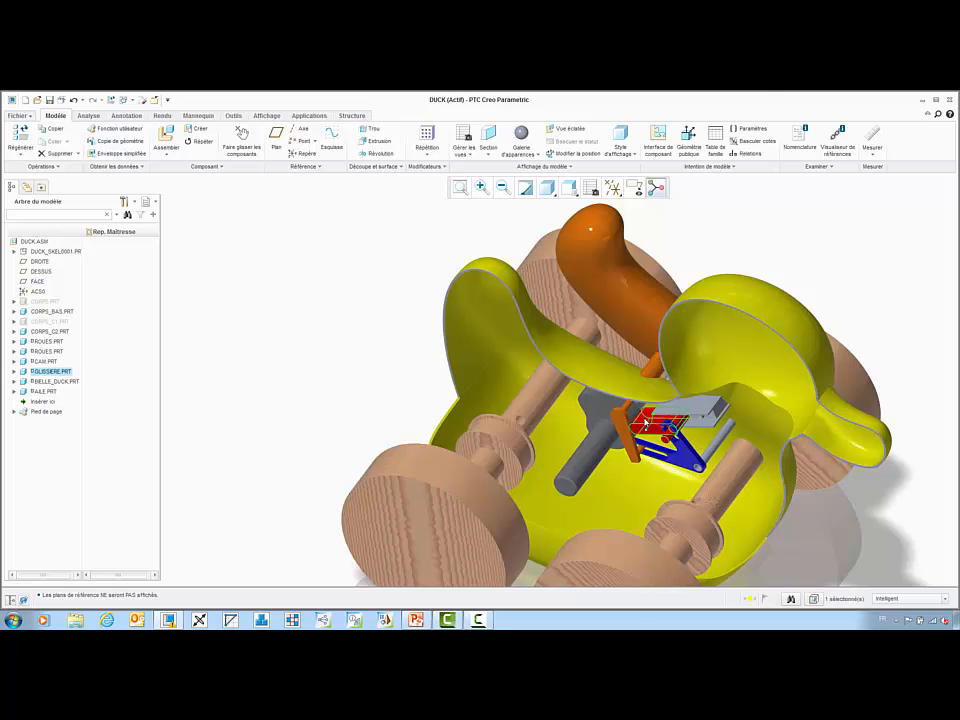
{"action": "right_click", "coordinate": [646, 426]}
{"action": "left_click", "coordinate": [667, 207]}
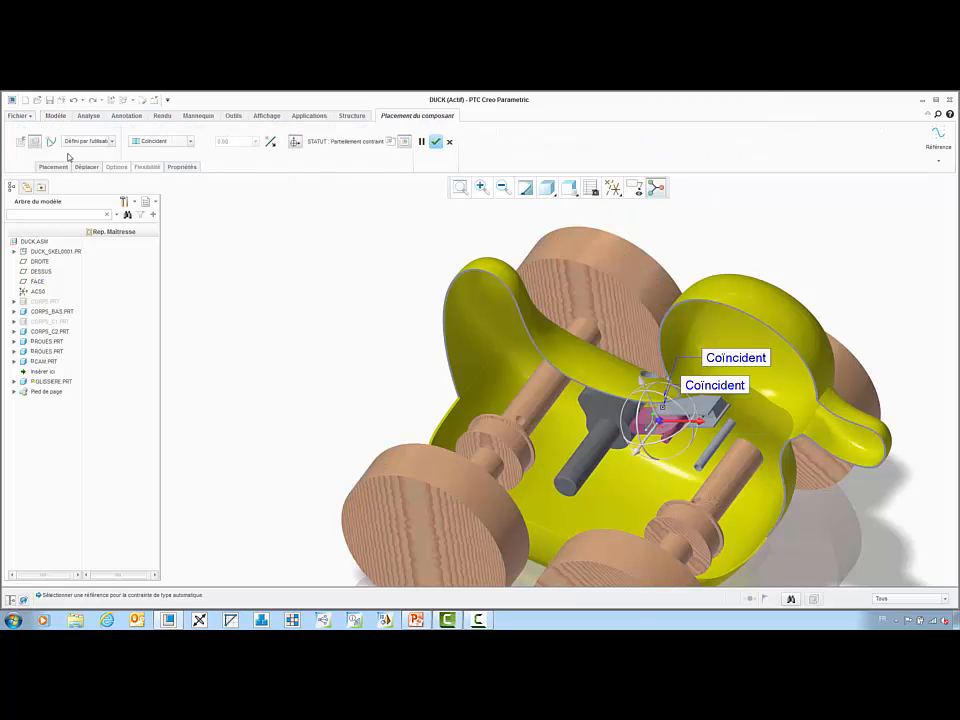
{"action": "left_click", "coordinate": [53, 166]}
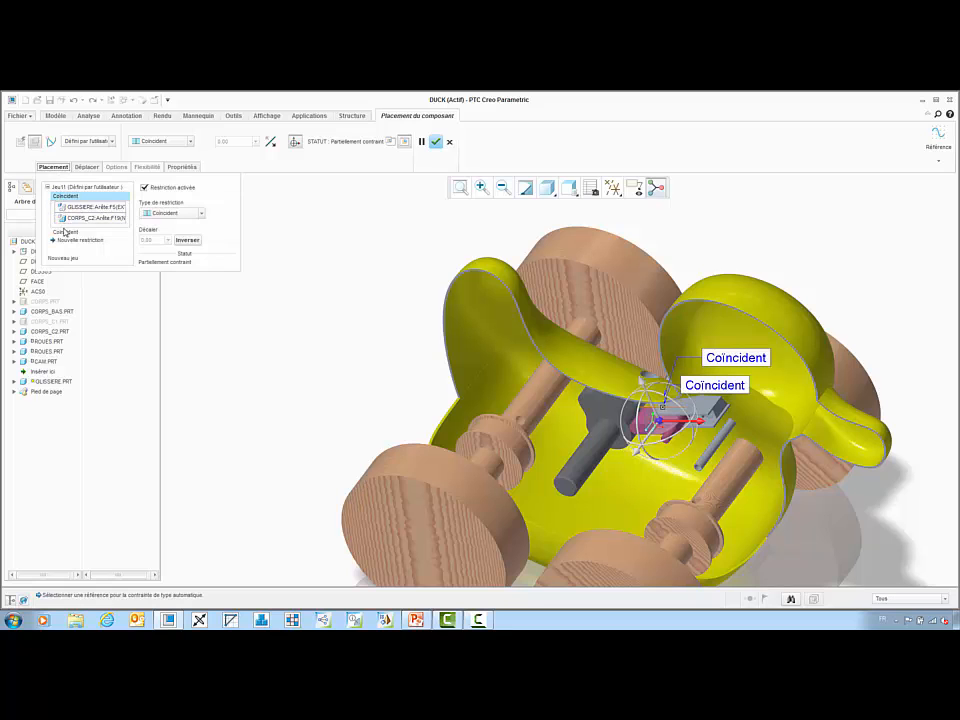
{"action": "left_click", "coordinate": [65, 232]}
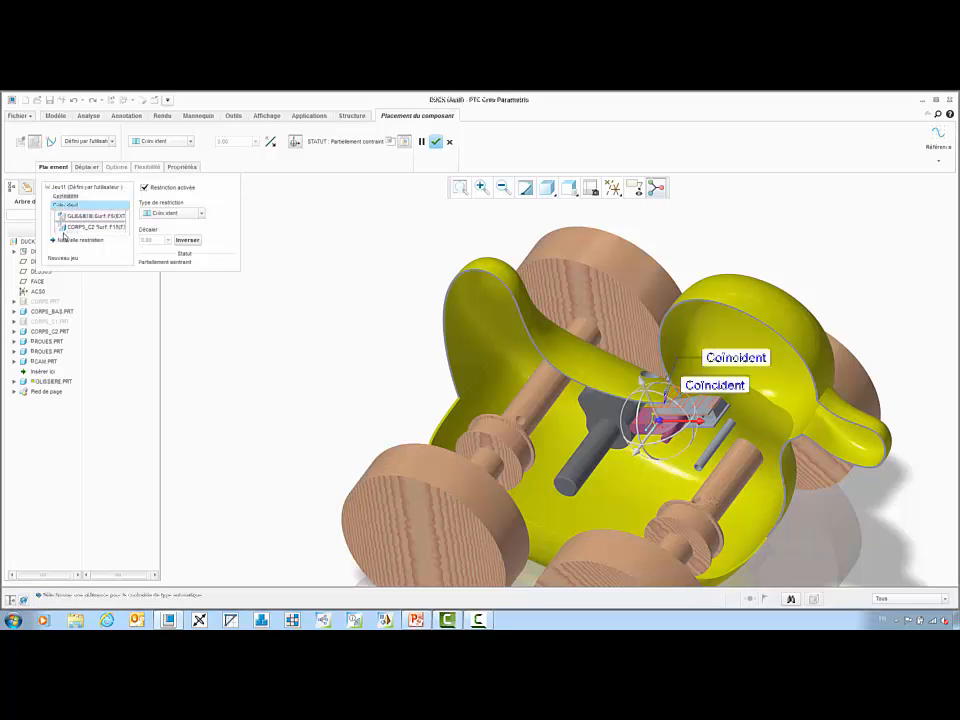
{"action": "left_click", "coordinate": [51, 143]}
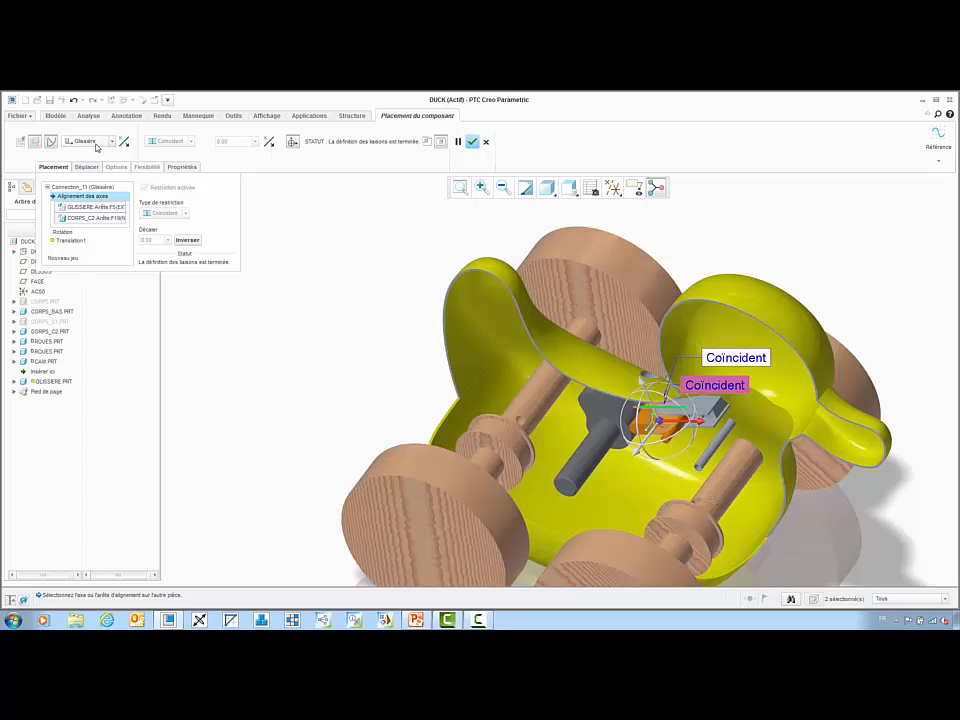
{"action": "middle_click", "coordinate": [266, 213]}
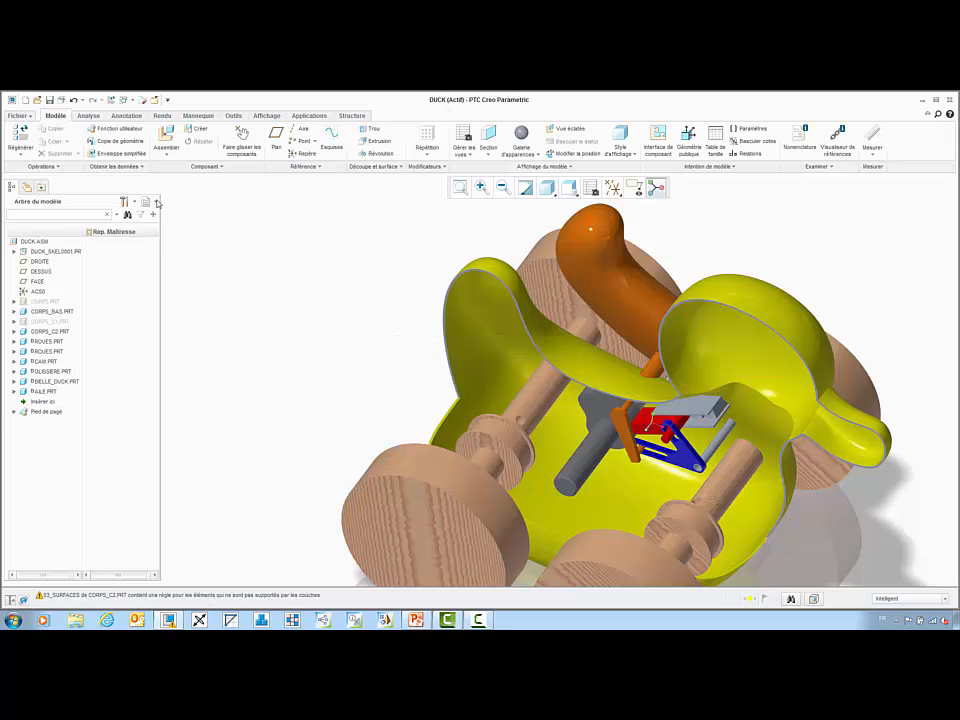
Display the mechanism tree, examine the contents of the Ground and body1 bodies, and hide the tree again.
{"action": "left_click", "coordinate": [148, 201]}
{"action": "left_click", "coordinate": [153, 229]}
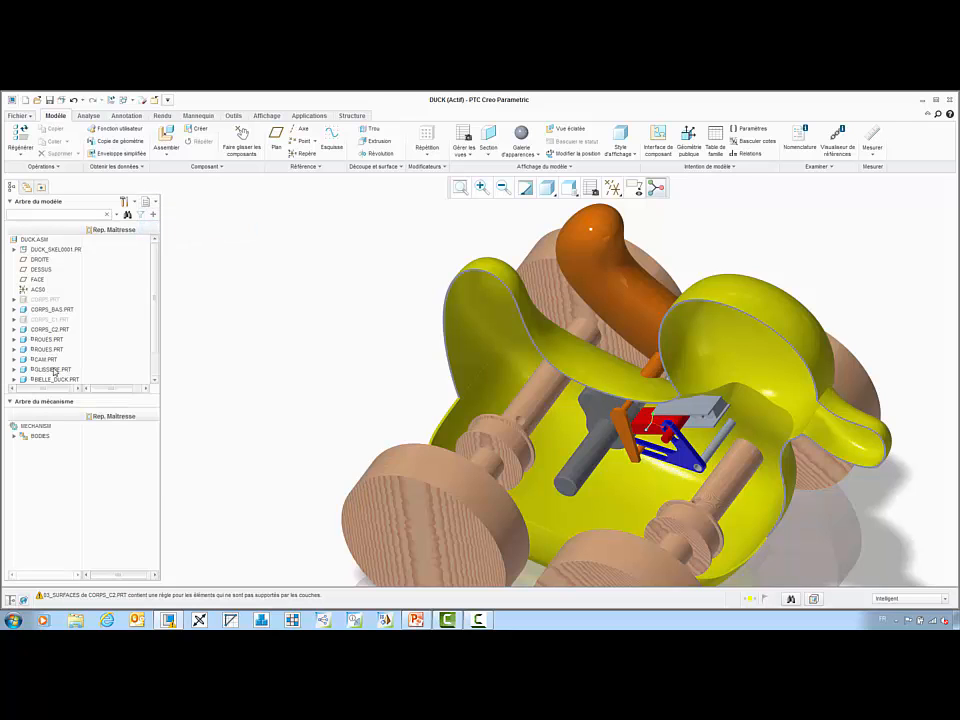
{"action": "left_click", "coordinate": [14, 436]}
{"action": "left_click", "coordinate": [24, 446]}
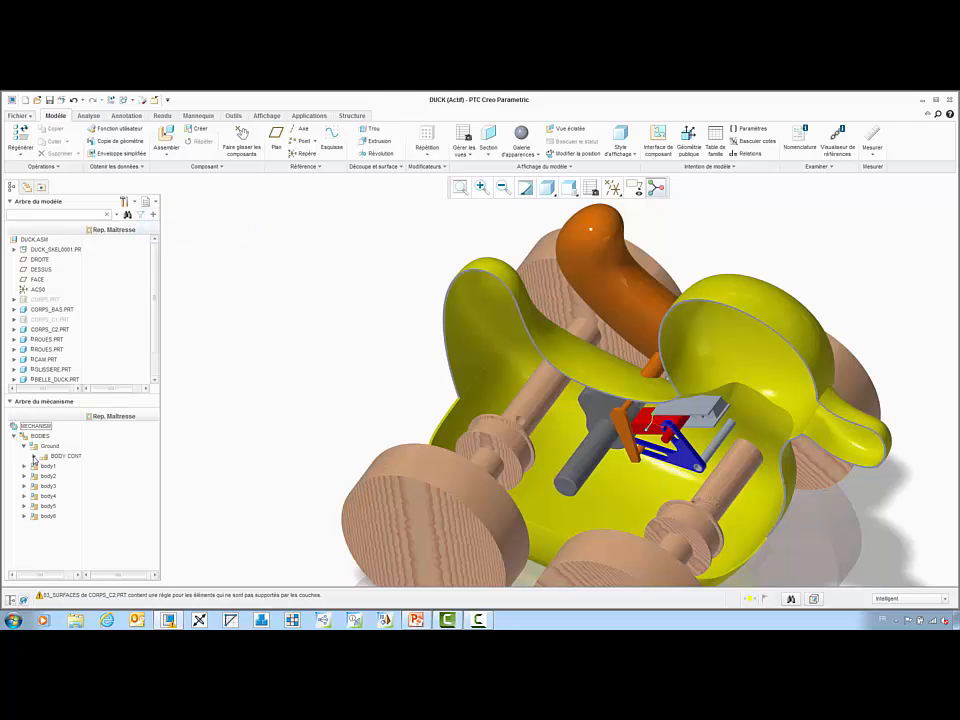
{"action": "left_click", "coordinate": [43, 467]}
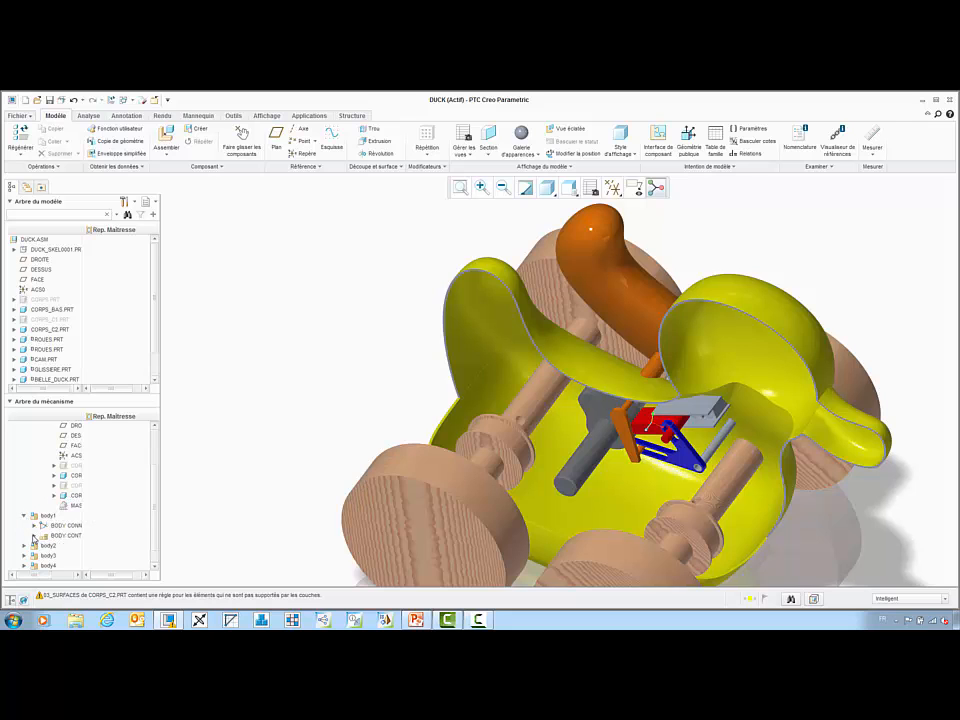
{"action": "scroll", "coordinate": [33, 540], "scroll_direction": "up", "scroll_amount": 1}
{"action": "scroll", "coordinate": [36, 492], "scroll_direction": "up", "scroll_amount": 1}
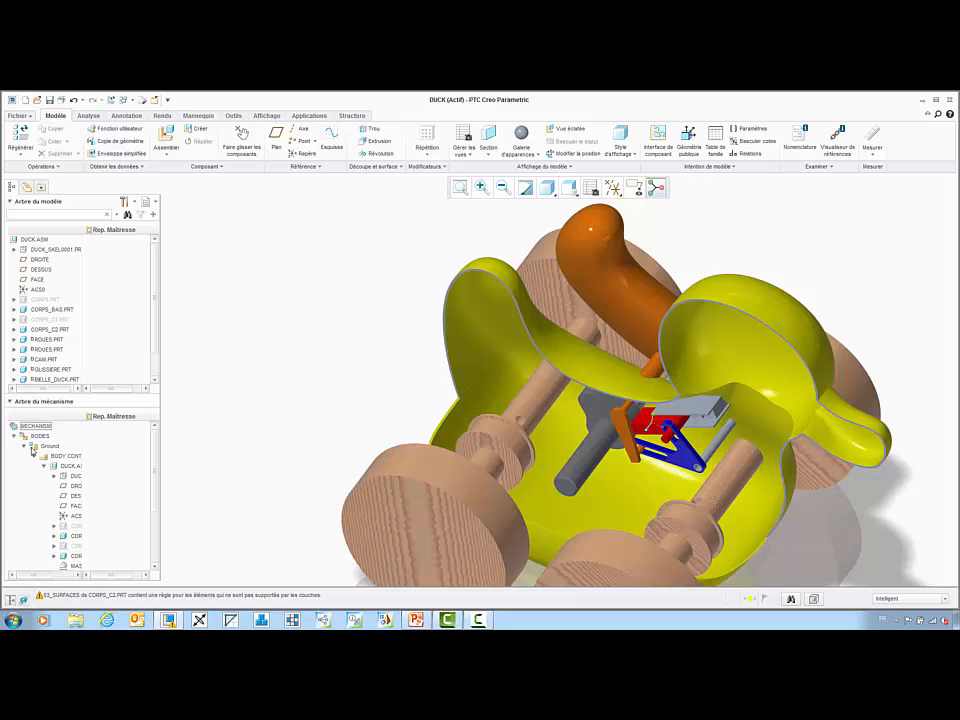
{"action": "left_click", "coordinate": [146, 201]}
{"action": "left_click", "coordinate": [174, 229]}
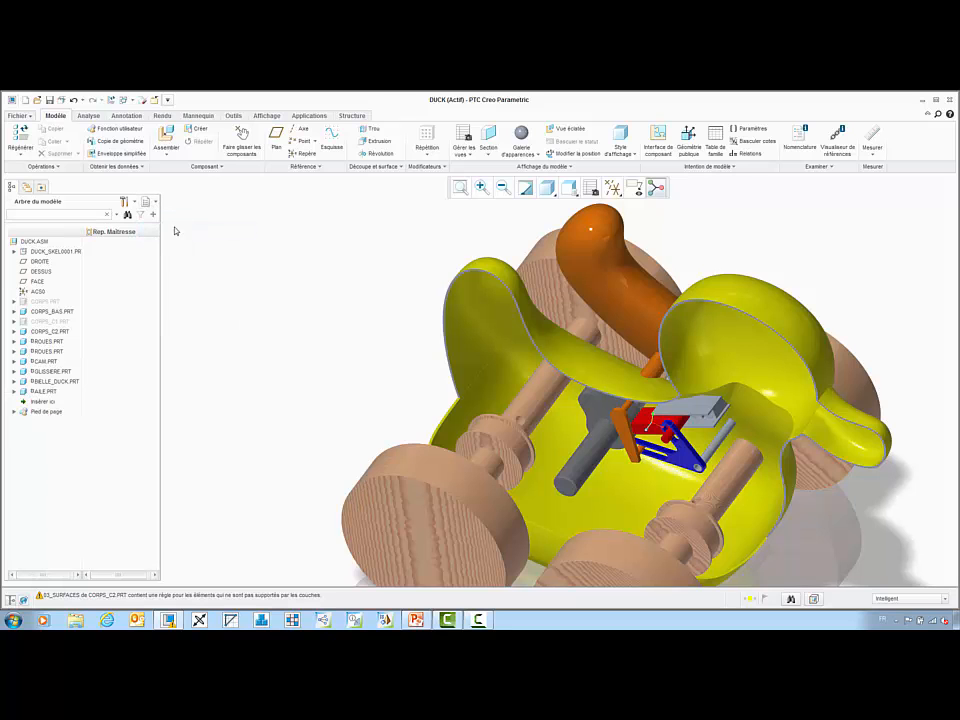
Switch the duck assembly to the Mécanisme application.
{"action": "left_click", "coordinate": [310, 116]}
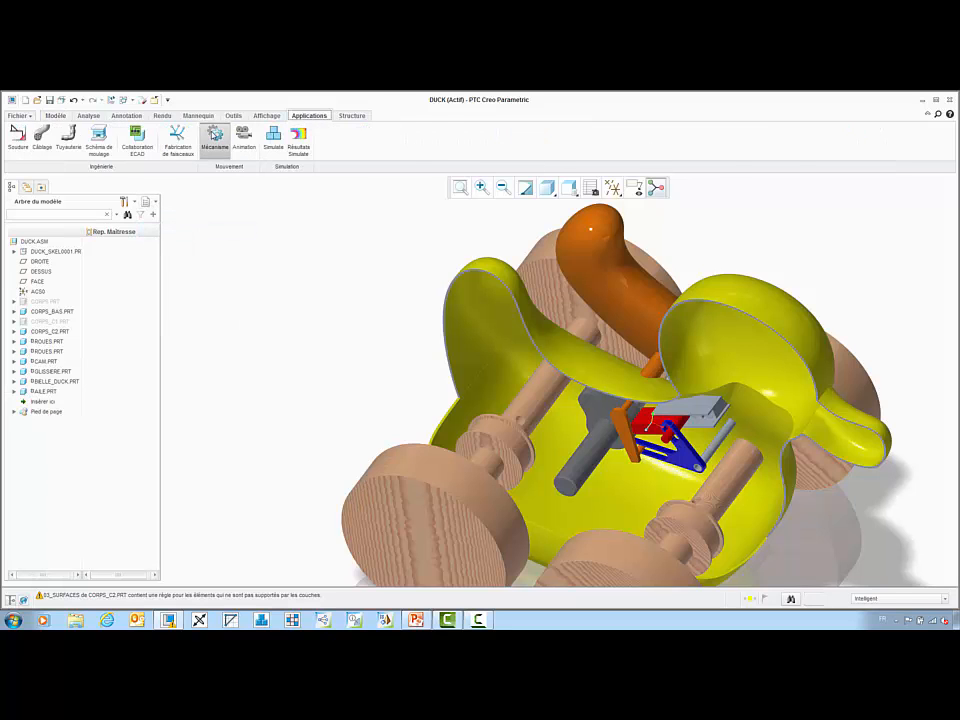
{"action": "left_click", "coordinate": [214, 138]}
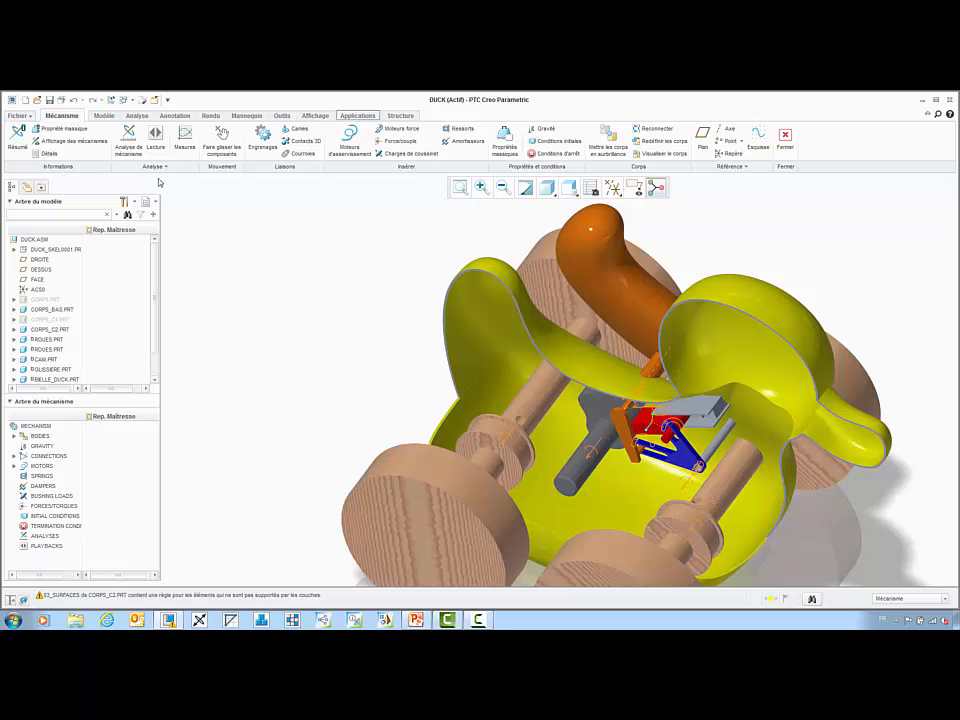
Preview the gear pair properties for the Crémaillère et pignon type, and discard the definition.
{"action": "left_click", "coordinate": [263, 145]}
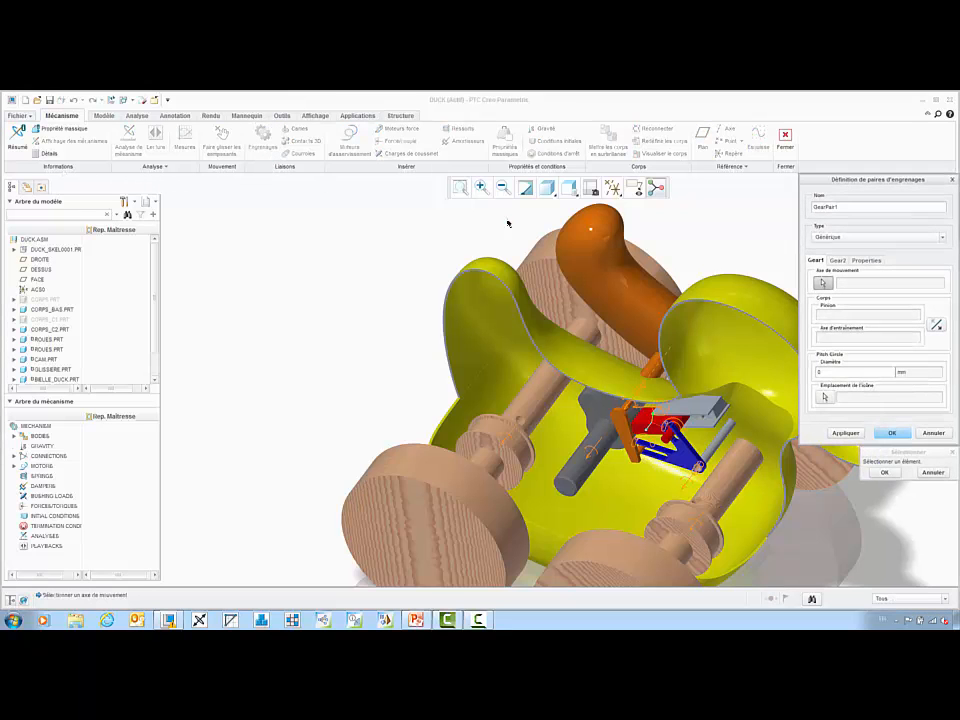
{"action": "left_click", "coordinate": [868, 261]}
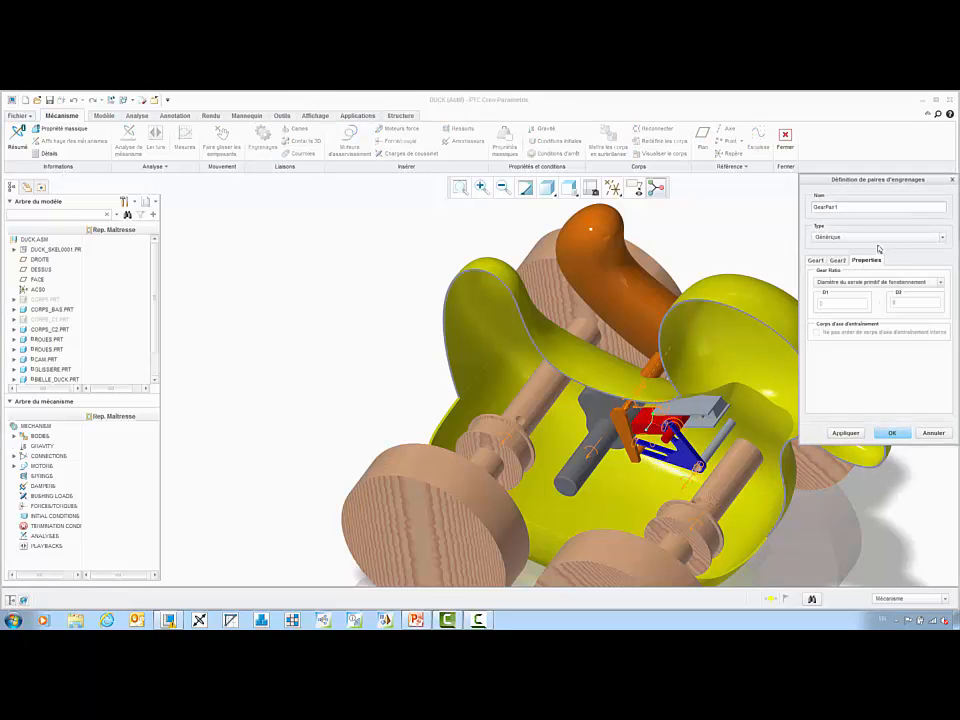
{"action": "scroll", "coordinate": [879, 241], "scroll_direction": "down", "scroll_amount": 4}
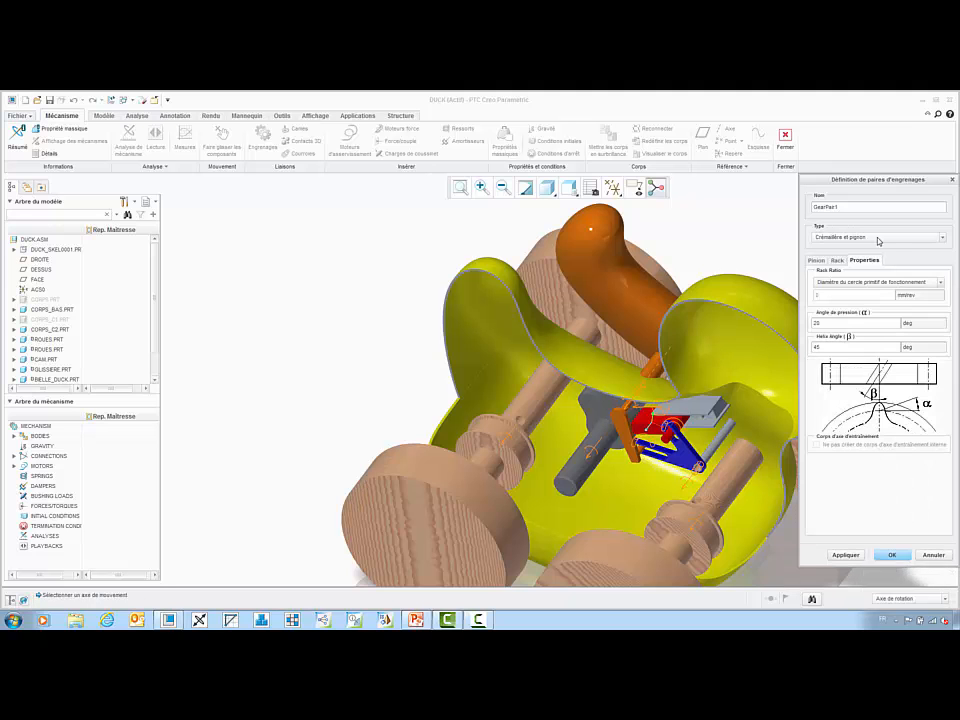
{"action": "left_click", "coordinate": [940, 553]}
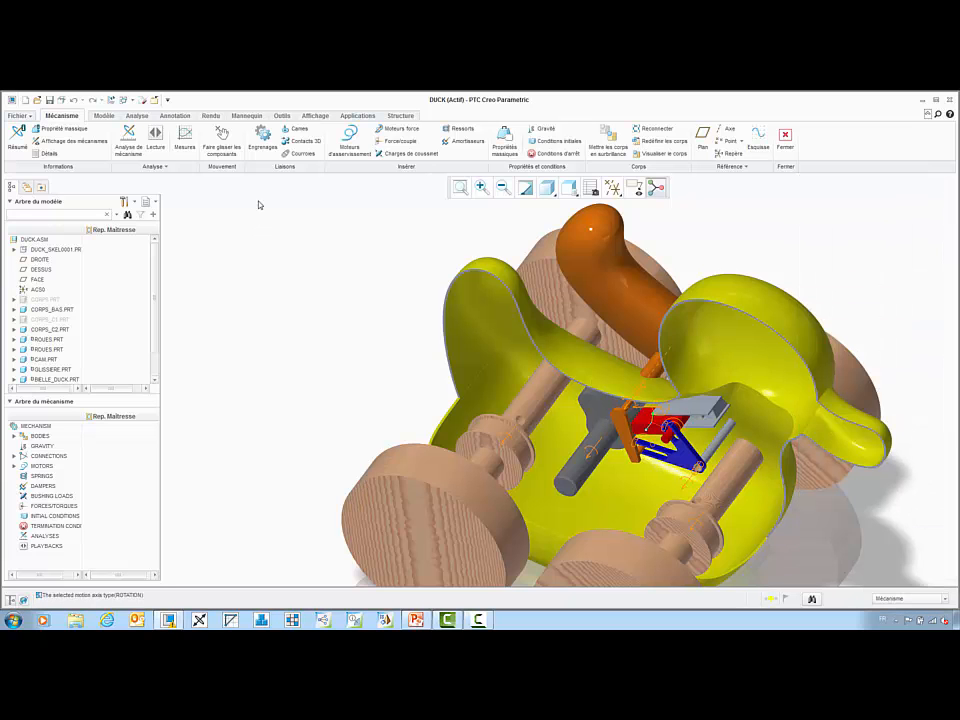
Start a cam-follower connection and assign the rounded end surface of the red GLISSIERE part to Came 1.
{"action": "left_click", "coordinate": [290, 131]}
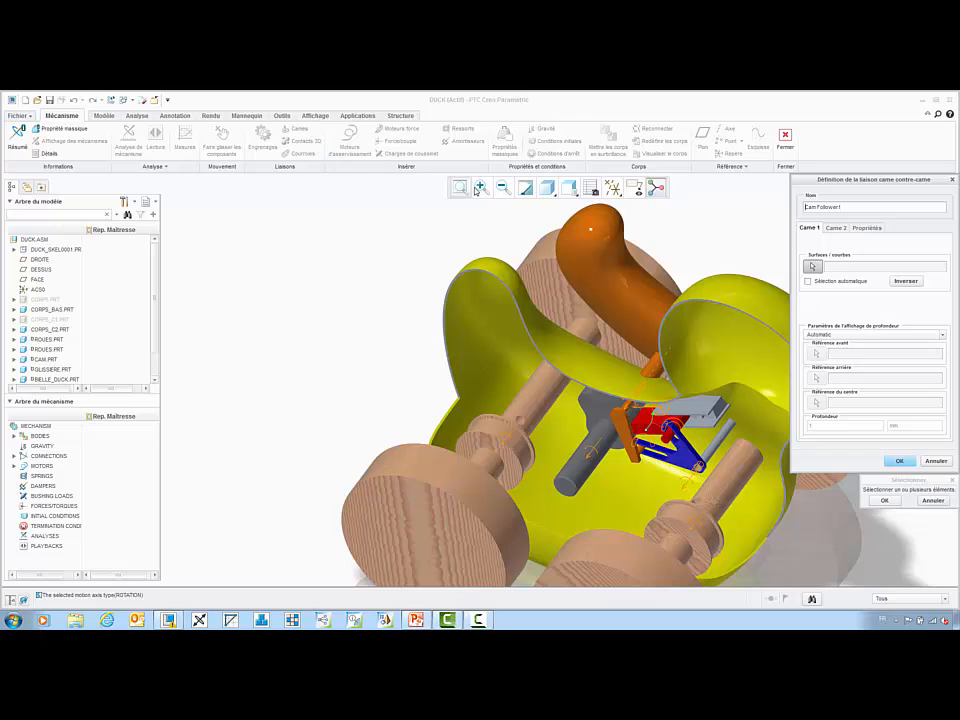
{"action": "left_click", "coordinate": [479, 189]}
{"action": "left_click", "coordinate": [660, 453]}
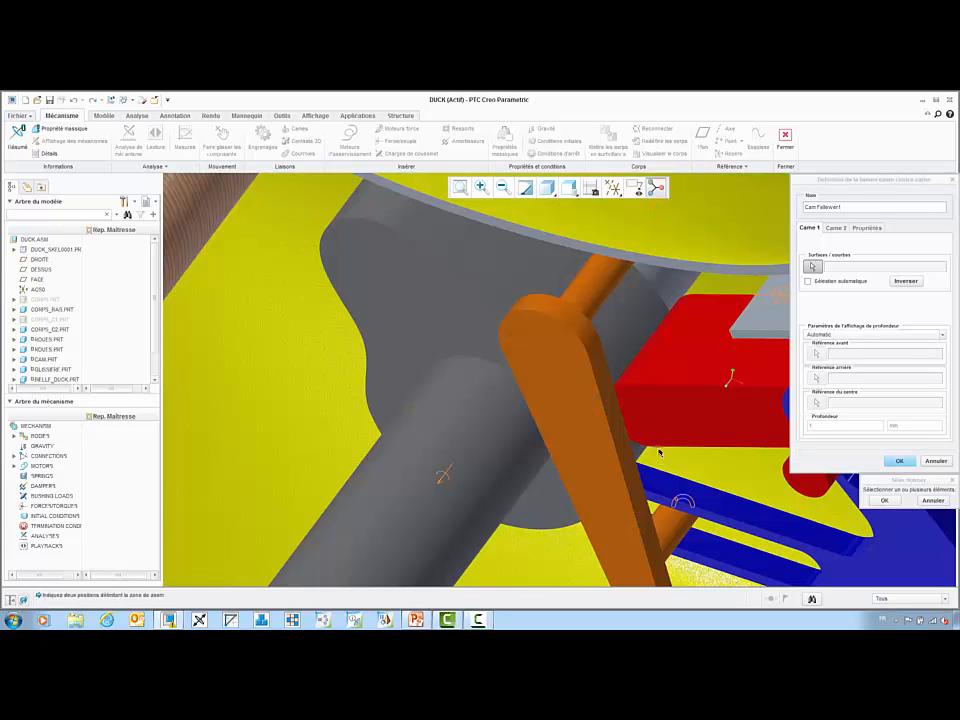
{"action": "scroll", "coordinate": [627, 381], "scroll_direction": "up", "scroll_amount": 3}
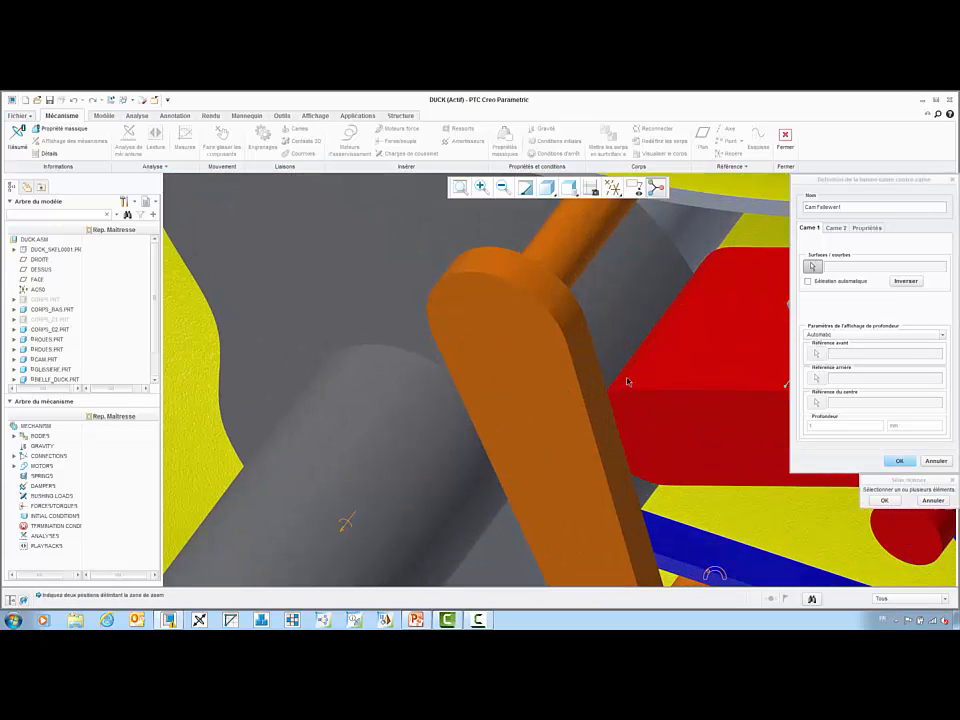
{"action": "left_click", "coordinate": [628, 380]}
{"action": "middle_click", "coordinate": [724, 272]}
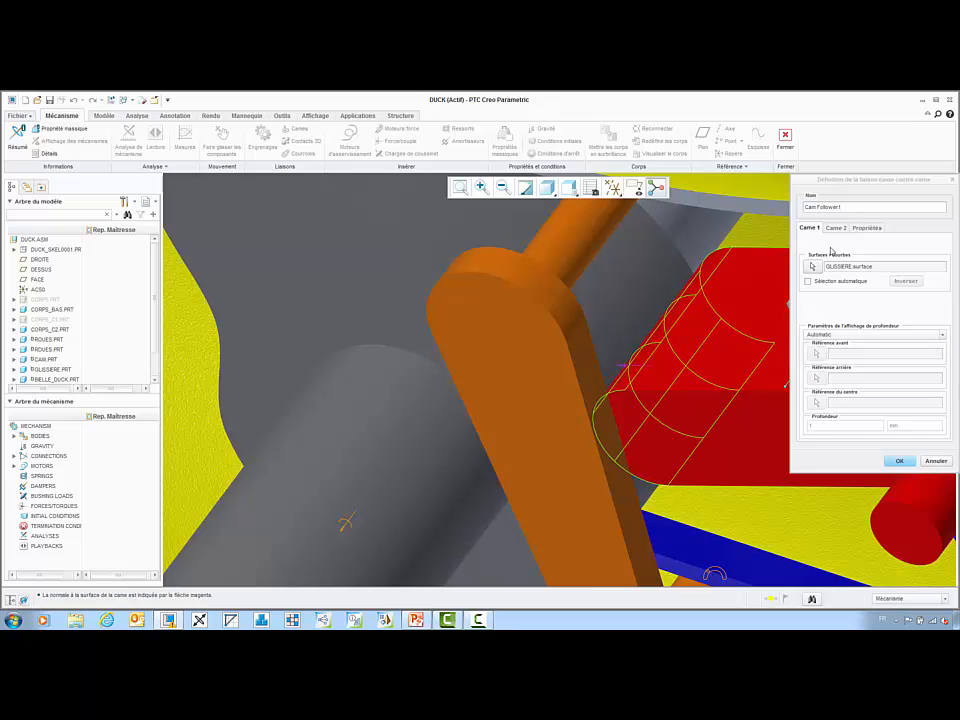
Assign the contour surfaces of the grey CAM part to Came 2 of the cam-follower connection.
{"action": "left_click", "coordinate": [837, 228]}
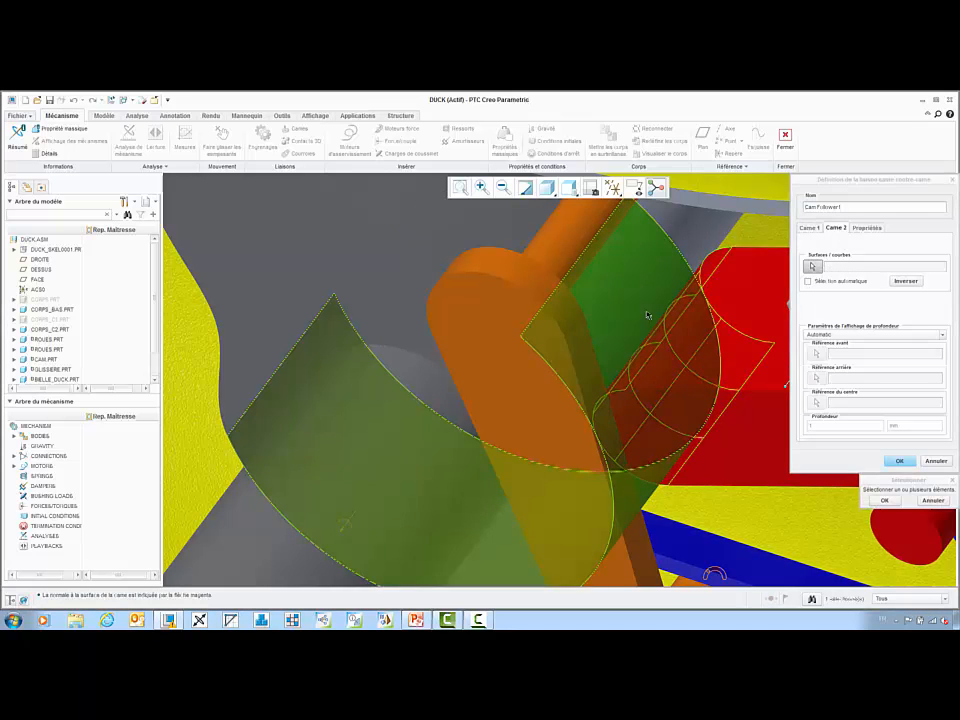
{"action": "left_click", "coordinate": [465, 240], "text": "ctrl"}
{"action": "left_click", "coordinate": [258, 324], "text": "ctrl"}
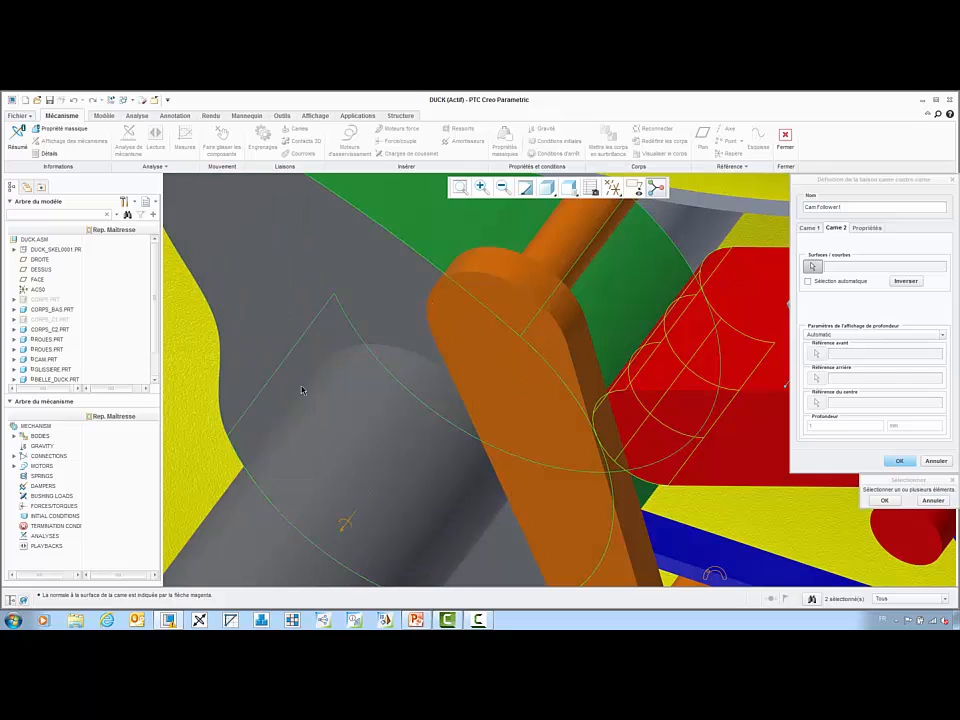
{"action": "scroll", "coordinate": [393, 503], "scroll_direction": "up", "scroll_amount": 4}
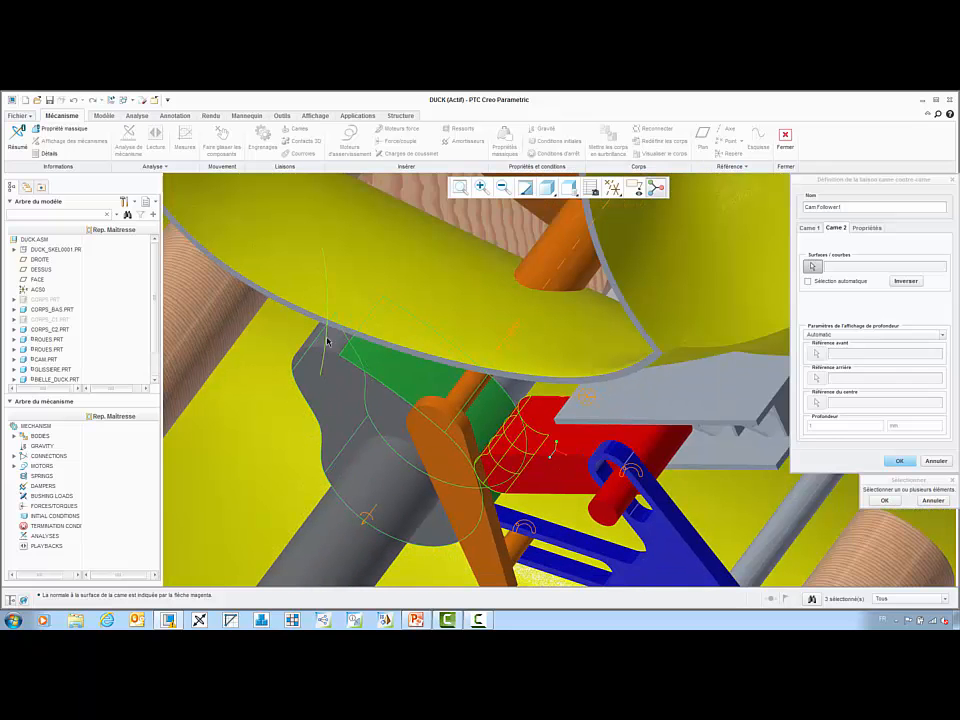
{"action": "middle_click", "coordinate": [330, 341]}
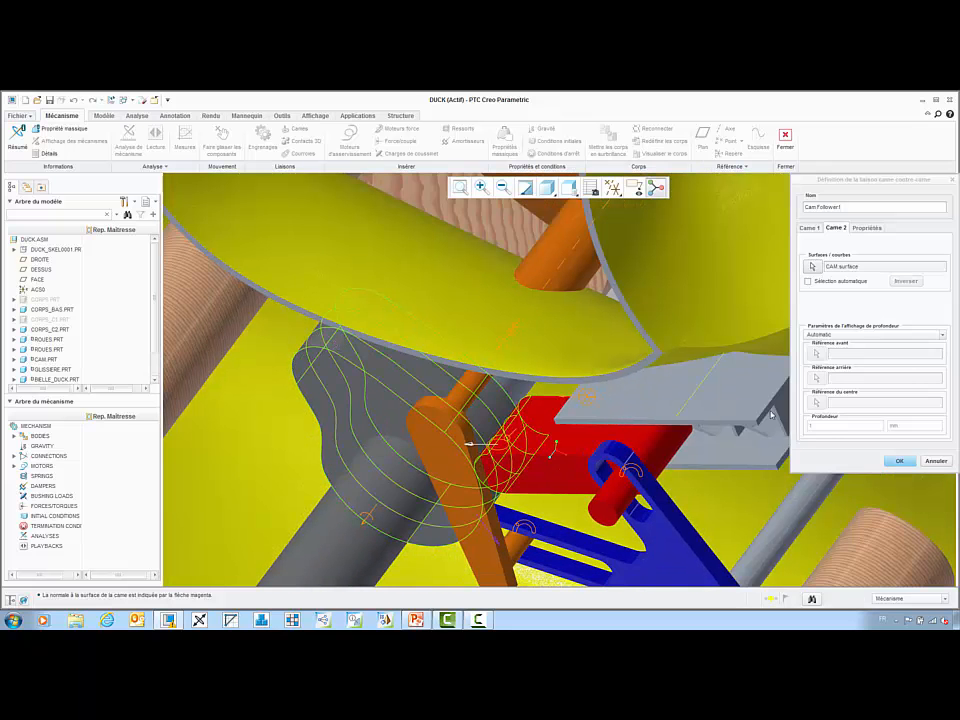
Accept the cam-follower connection between the GLISSIERE and CAM parts.
{"action": "left_click", "coordinate": [888, 463]}
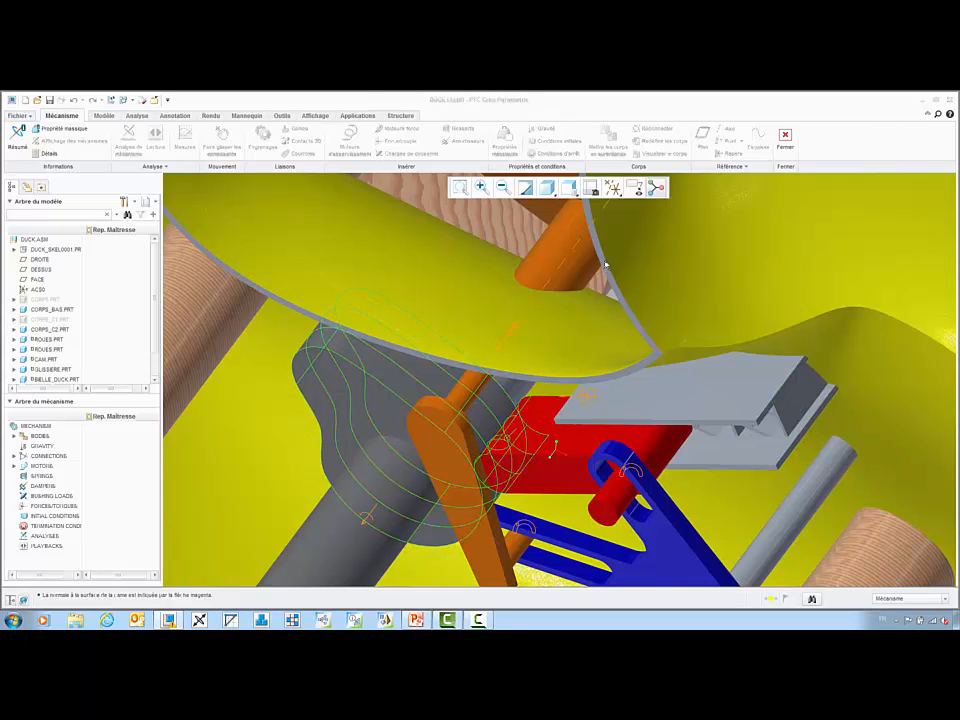
{"action": "scroll", "coordinate": [606, 261], "scroll_direction": "up", "scroll_amount": 2}
{"action": "scroll", "coordinate": [606, 261], "scroll_direction": "up", "scroll_amount": 3}
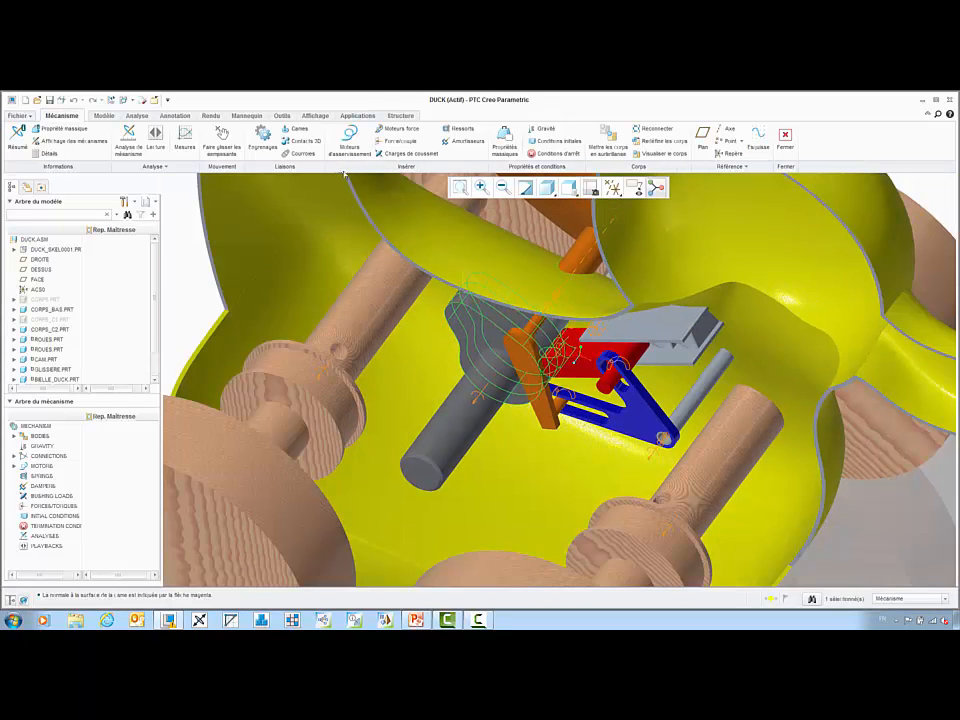
Start a belt and route it around the grooved pulleys of the two wheel axles.
{"action": "left_click", "coordinate": [299, 153]}
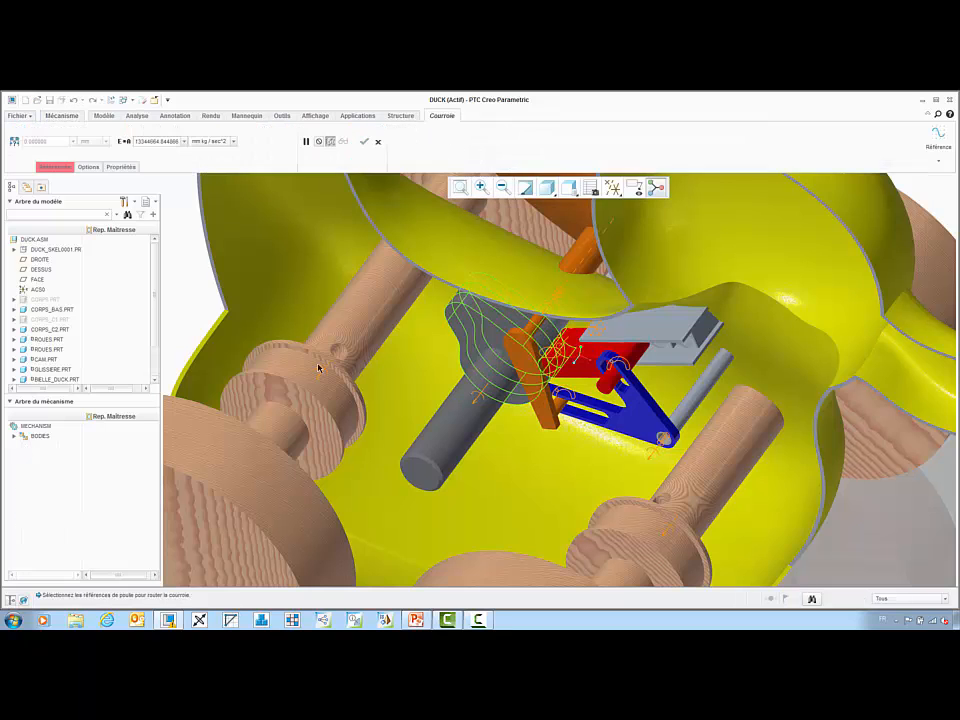
{"action": "left_click", "coordinate": [303, 464]}
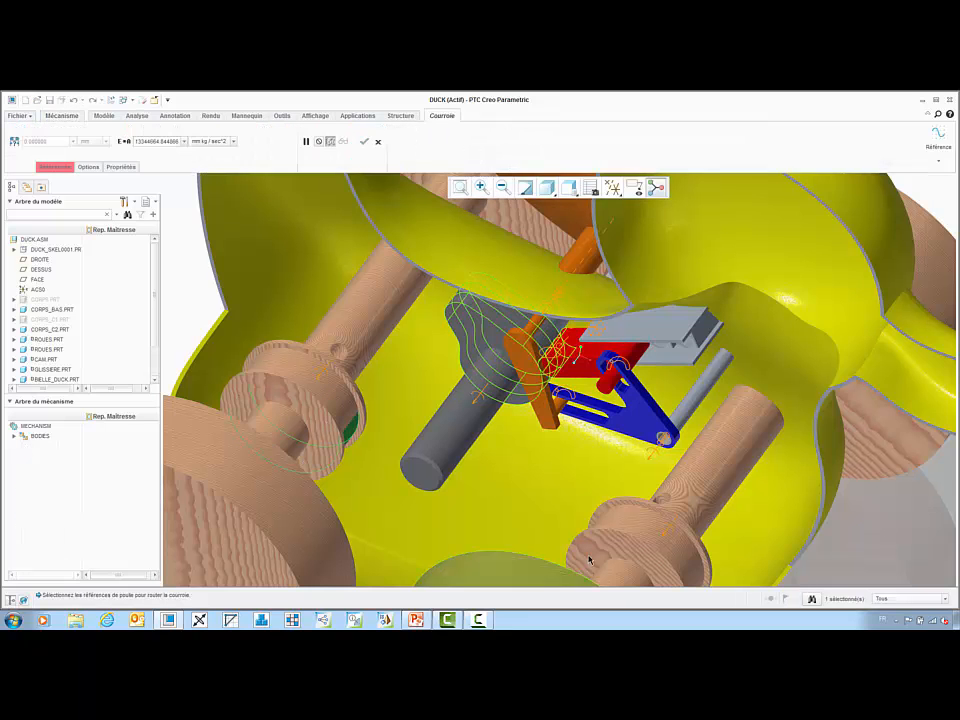
{"action": "scroll", "coordinate": [382, 266], "scroll_direction": "up", "scroll_amount": 1}
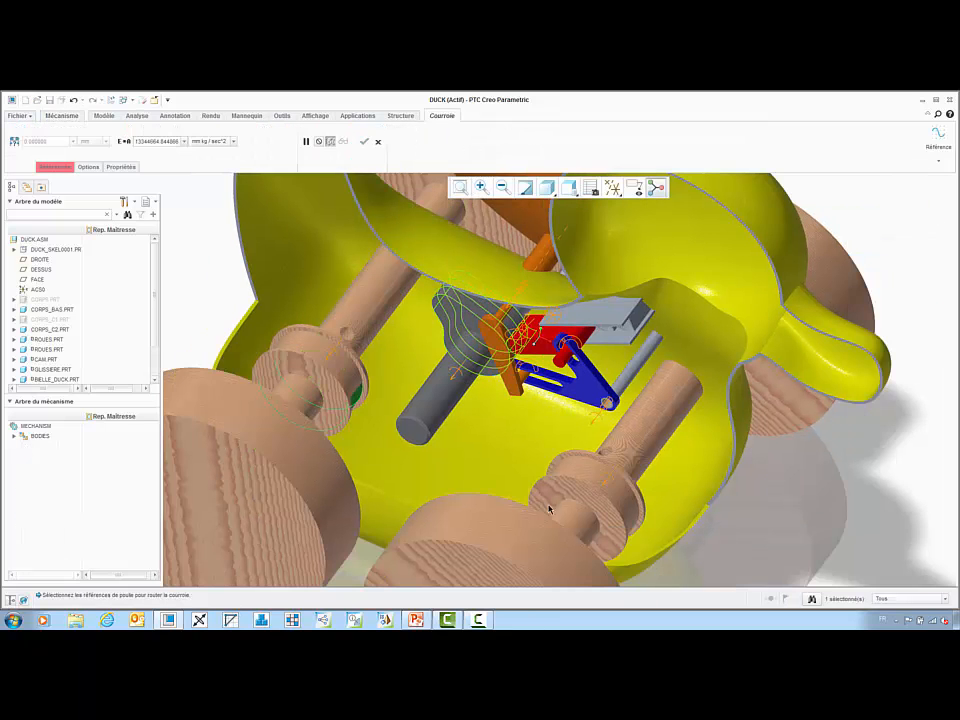
{"action": "left_click", "coordinate": [603, 547]}
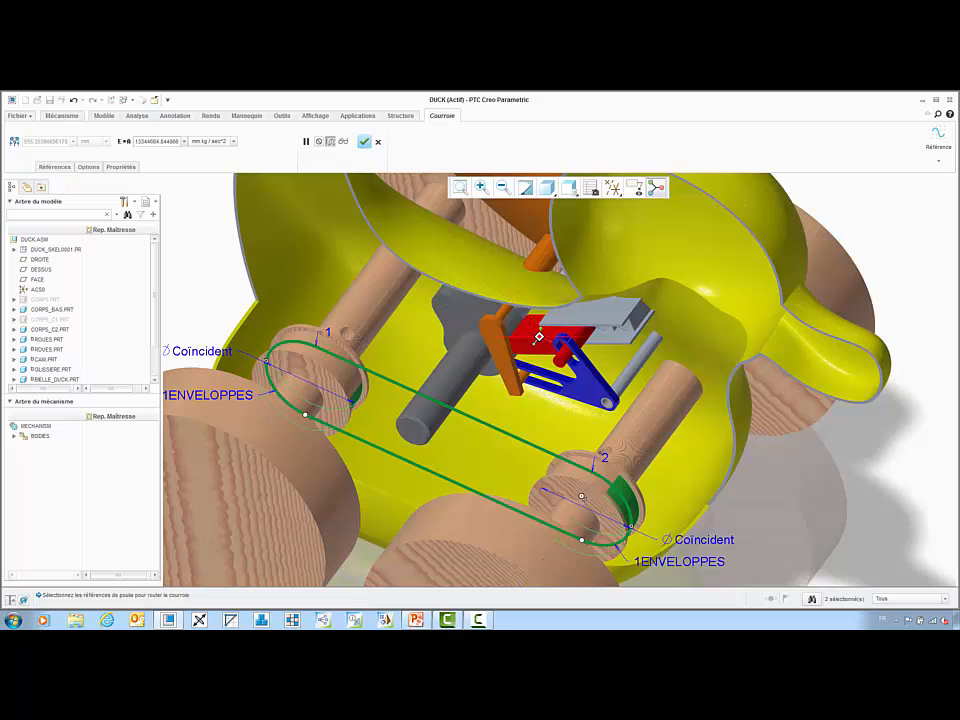
{"action": "scroll", "coordinate": [598, 485], "scroll_direction": "down", "scroll_amount": 2}
{"action": "mouse_move", "coordinate": [598, 485]}
{"action": "middle_mouse_down"}
{"action": "mouse_move", "coordinate": [612, 481]}
{"action": "mouse_move", "coordinate": [605, 497]}
{"action": "mouse_move", "coordinate": [591, 498]}
{"action": "middle_mouse_up"}
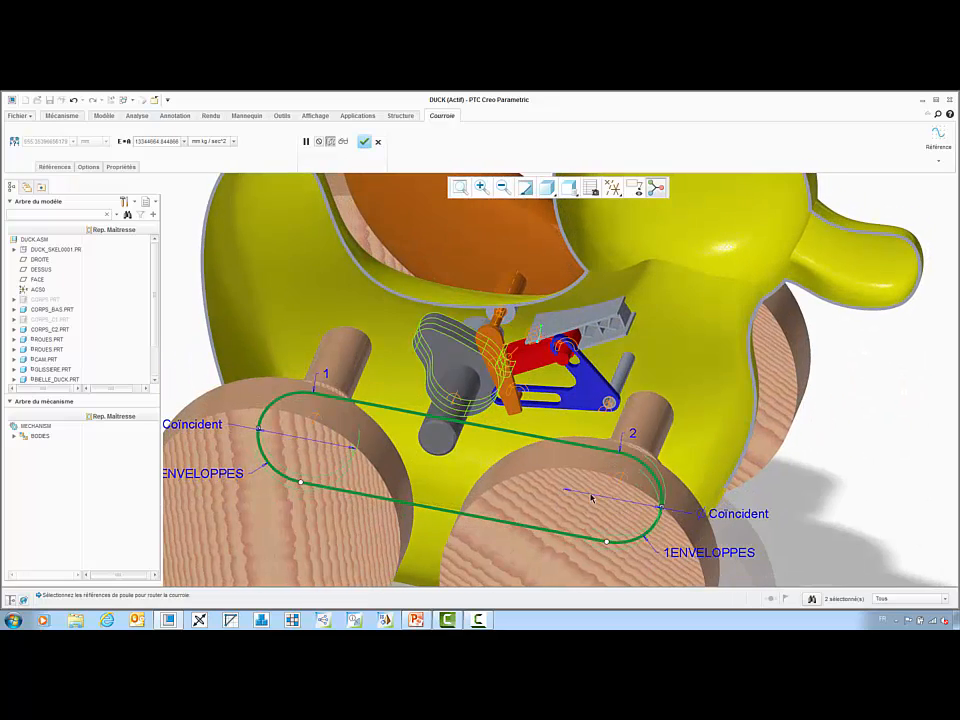
Add the CAM shaft as the belt's third pulley, route the belt over the shaft's upper side, and complete the belt.
{"action": "left_click", "coordinate": [446, 416]}
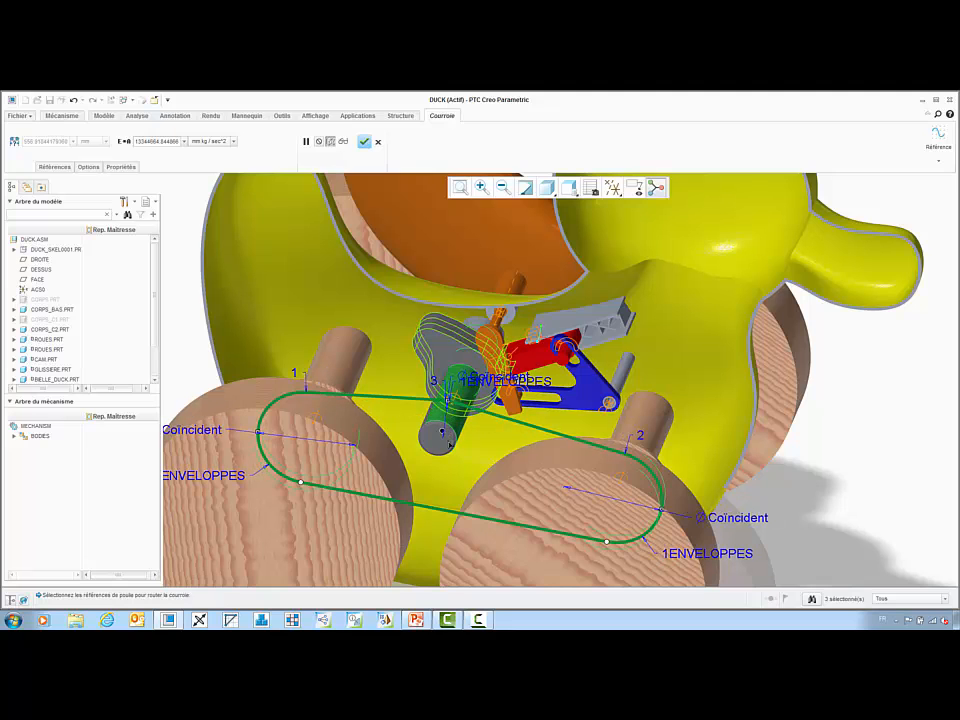
{"action": "left_click", "coordinate": [448, 441]}
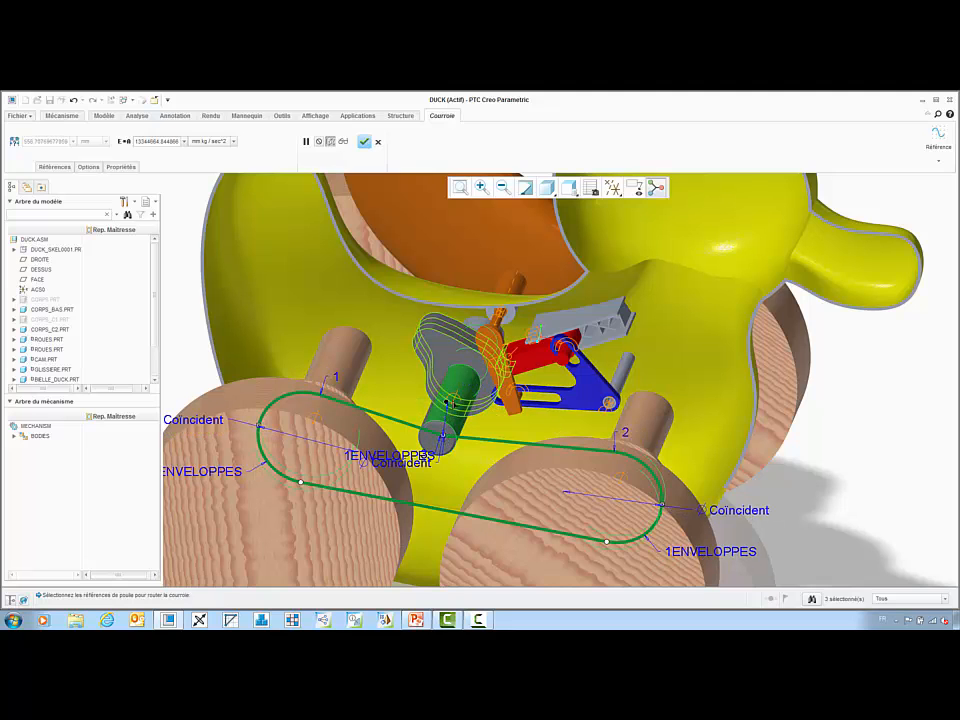
{"action": "left_click", "coordinate": [454, 405]}
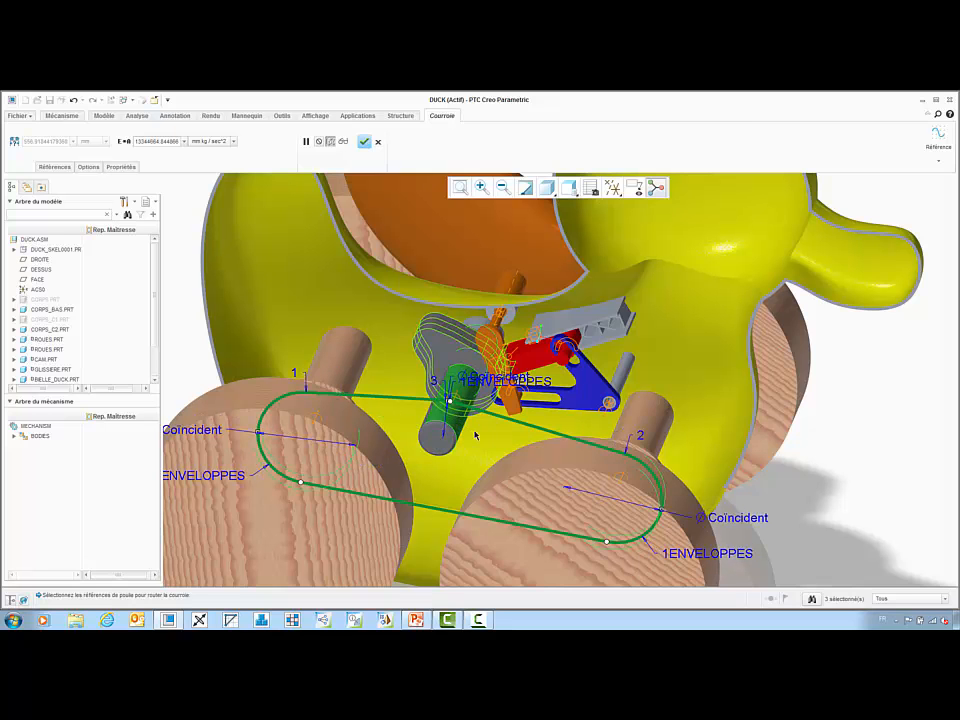
{"action": "middle_click", "coordinate": [472, 435]}
{"action": "mouse_move", "coordinate": [492, 458]}
{"action": "middle_mouse_down"}
{"action": "mouse_move", "coordinate": [470, 446]}
{"action": "mouse_move", "coordinate": [489, 465]}
{"action": "middle_mouse_up"}
{"action": "scroll", "coordinate": [489, 465], "scroll_direction": "down", "scroll_amount": 4}
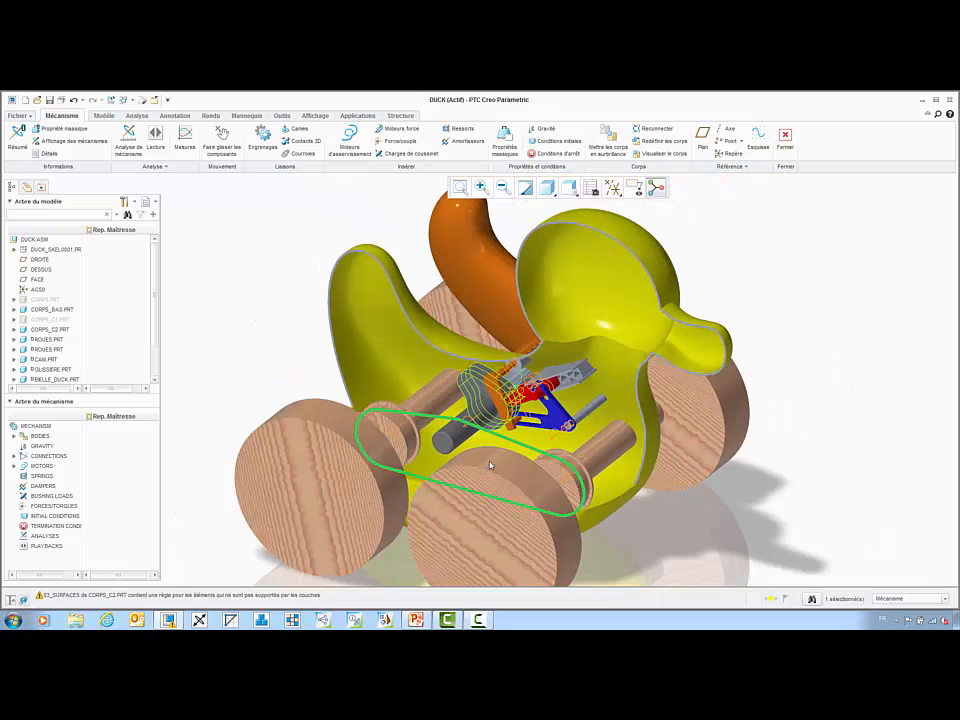
Set the model's collision detection to Détection de collision globale with the option Mettre en surbrillance les volumes qui interfèrent.
{"action": "left_click", "coordinate": [62, 101]}
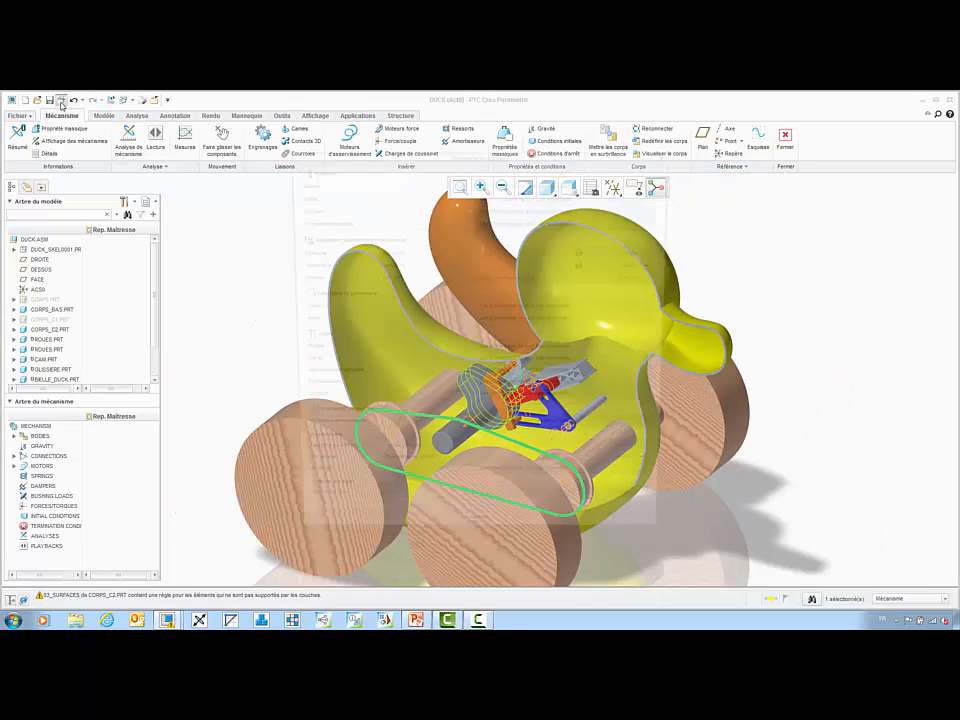
{"action": "left_click", "coordinate": [638, 462]}
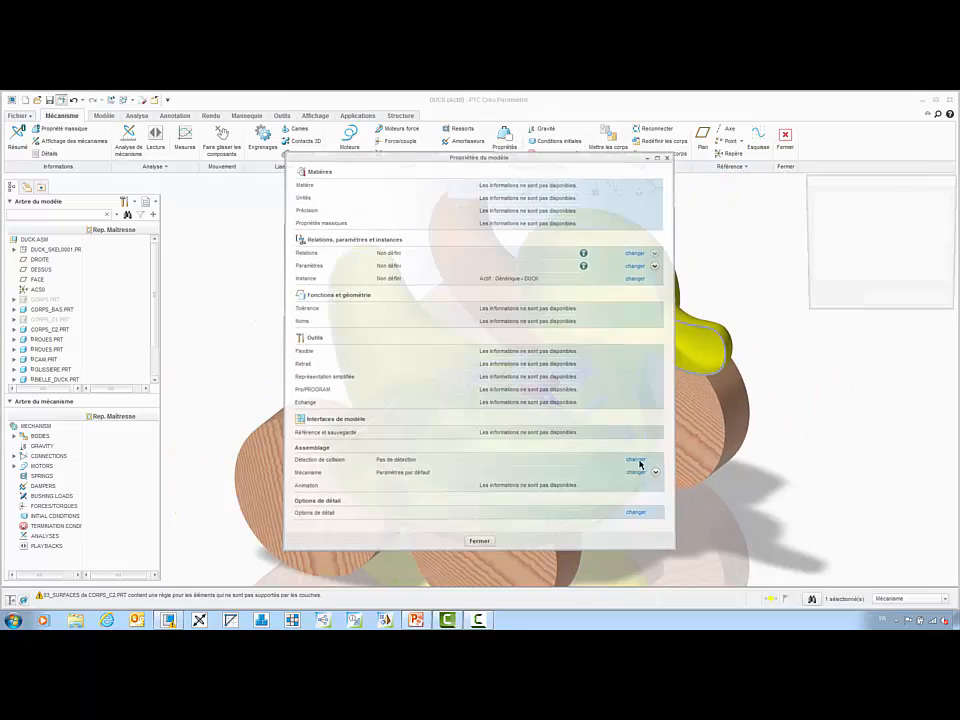
{"action": "left_click", "coordinate": [821, 215]}
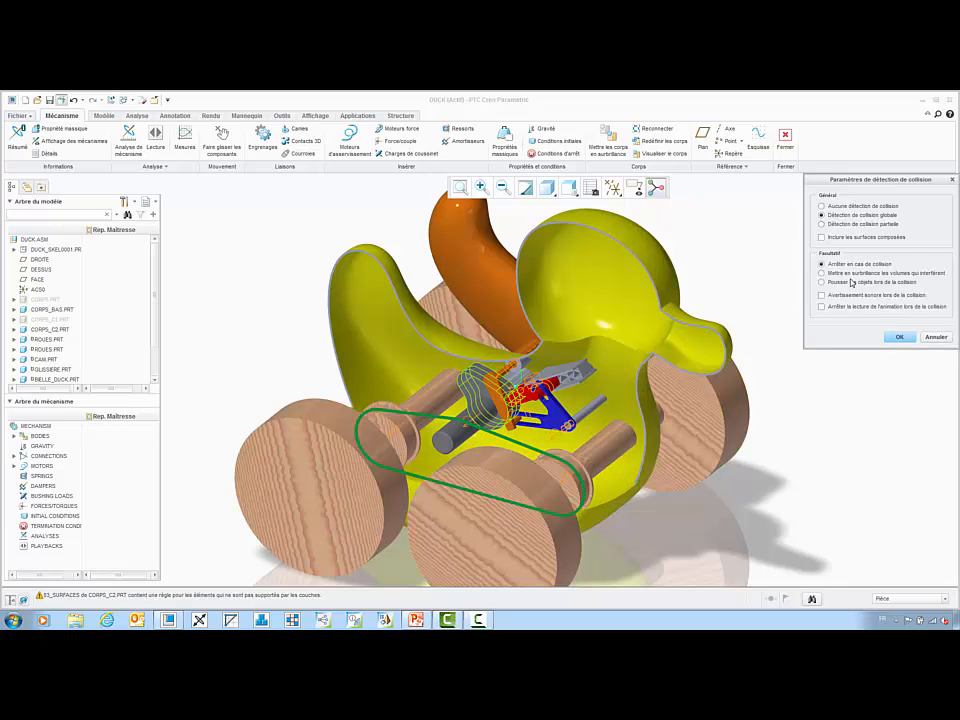
{"action": "left_click", "coordinate": [899, 338]}
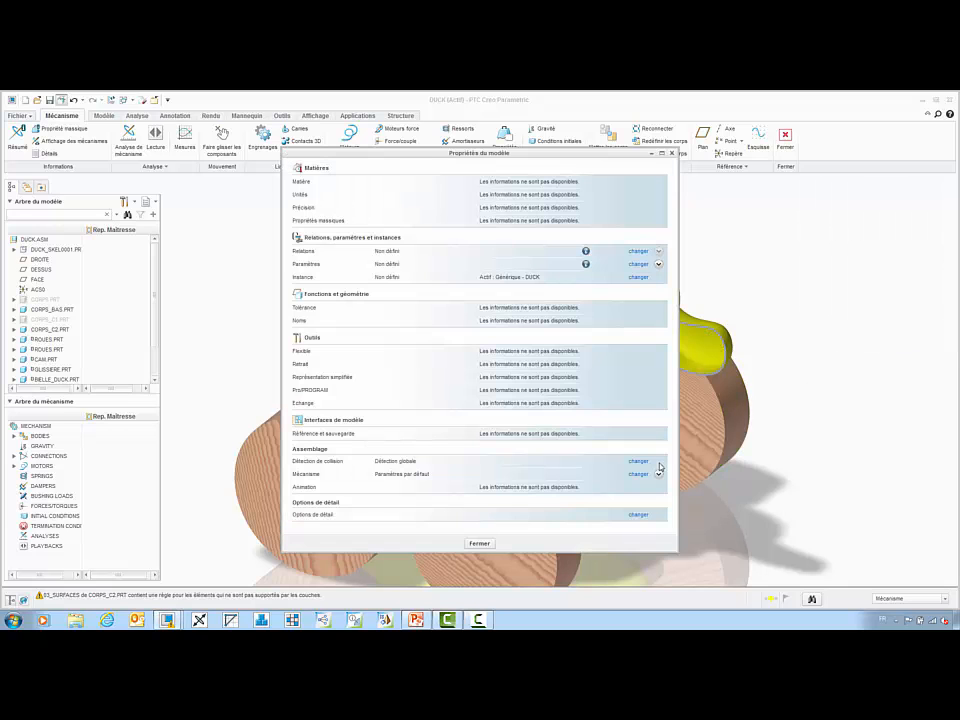
{"action": "left_click", "coordinate": [482, 544]}
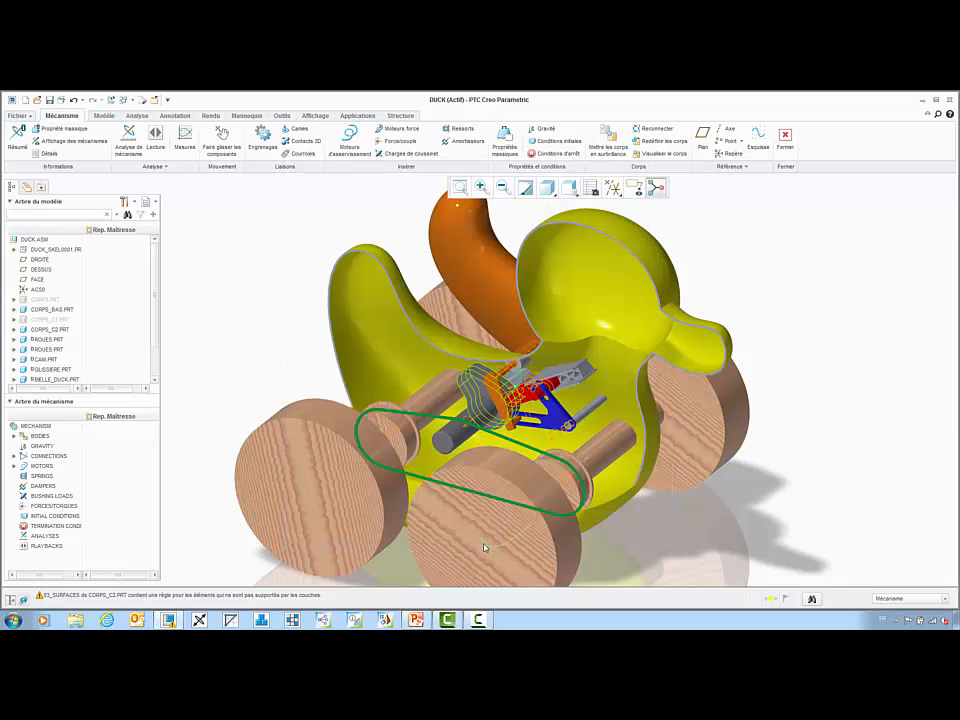
Turn the near rear wheel with the component drag tool to check the mechanism's motion, and cancel the movement.
{"action": "left_click", "coordinate": [210, 148]}
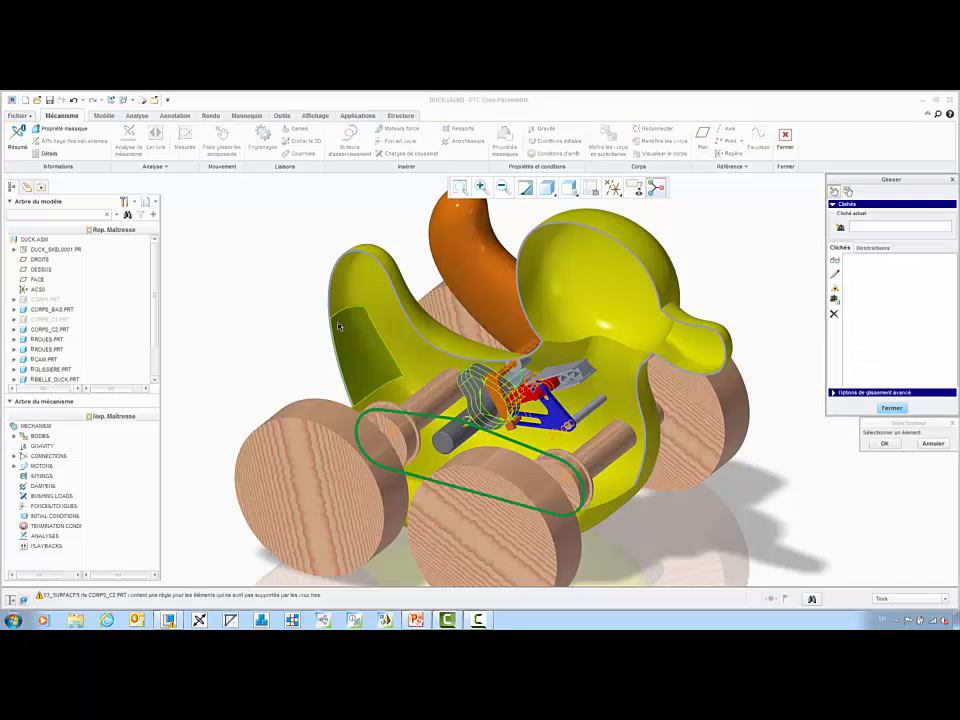
{"action": "left_click", "coordinate": [308, 420]}
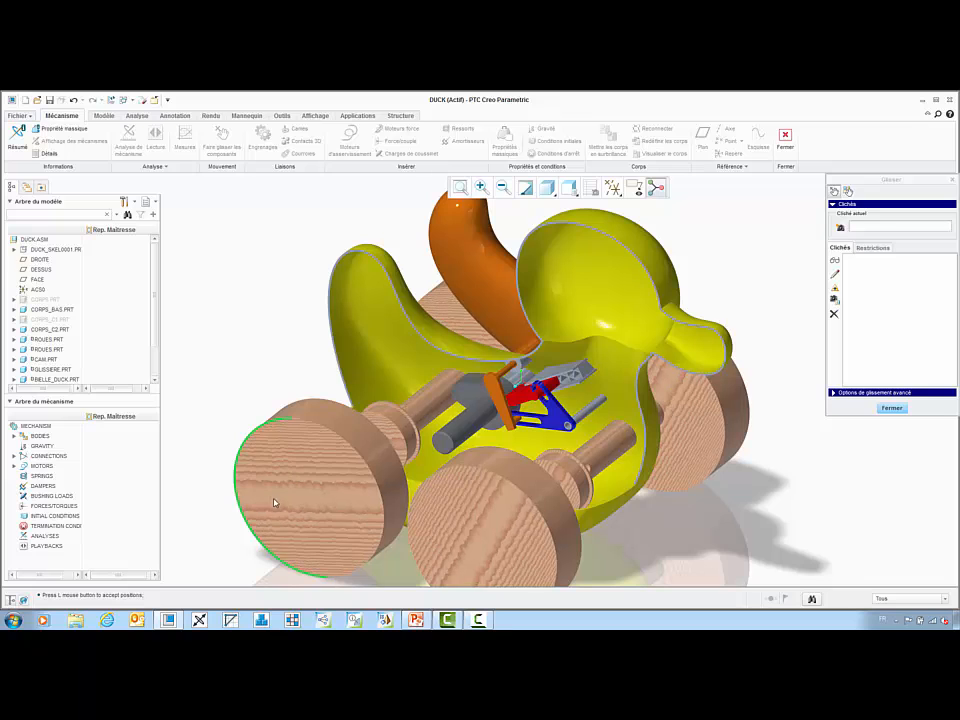
{"action": "middle_click", "coordinate": [312, 427]}
{"action": "middle_click", "coordinate": [311, 427]}
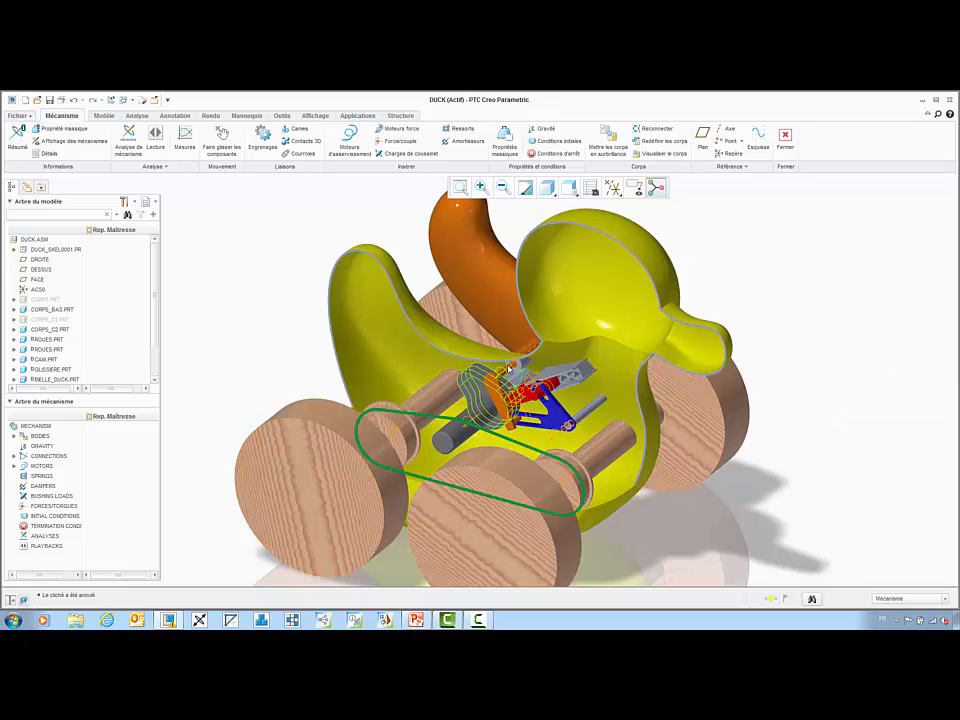
Activate AILE.PRT for editing within the duck assembly.
{"action": "scroll", "coordinate": [152, 380], "scroll_direction": "down", "scroll_amount": 2}
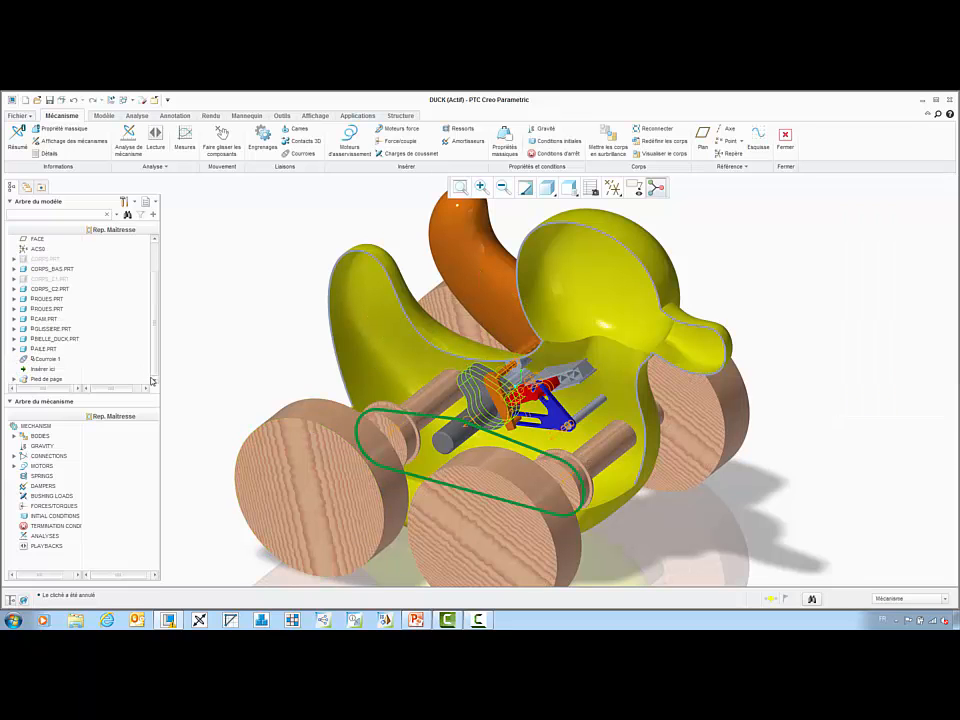
{"action": "right_click", "coordinate": [42, 350]}
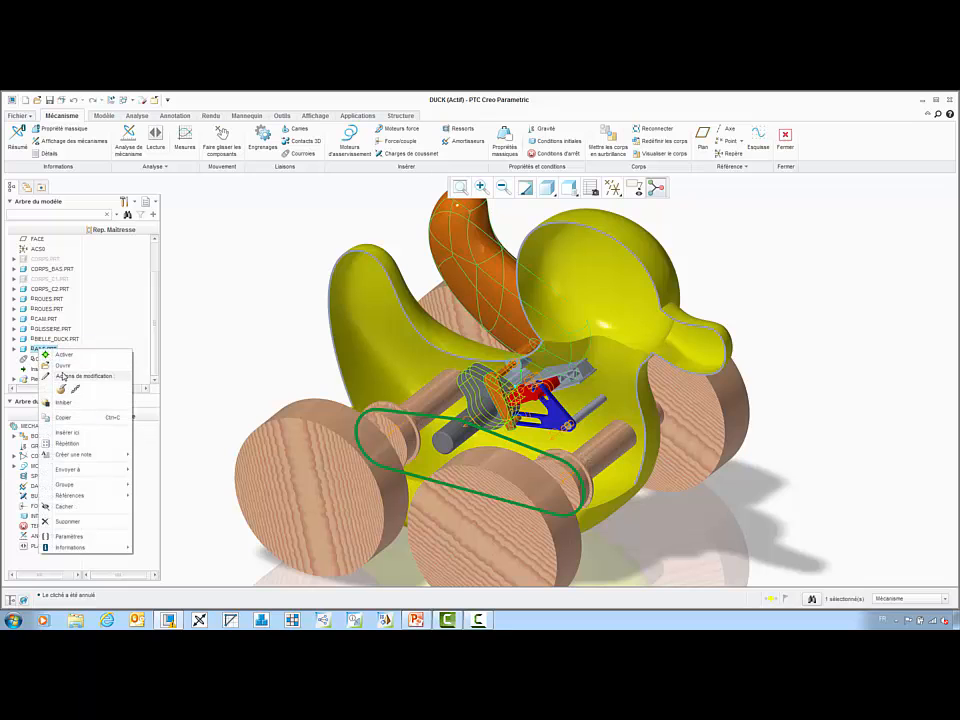
{"action": "left_click", "coordinate": [64, 354]}
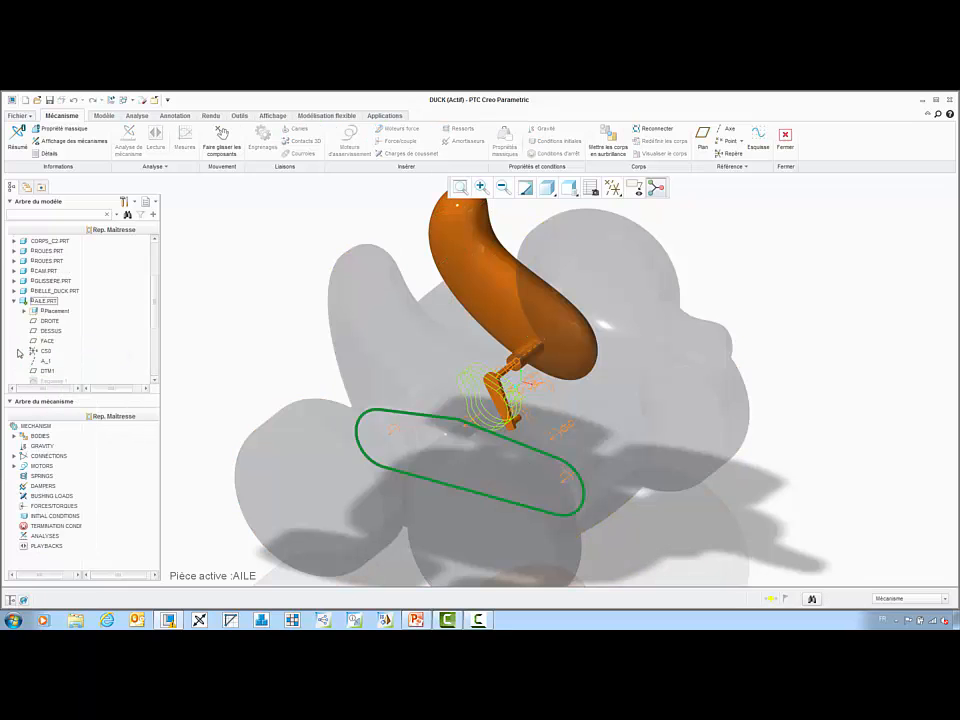
Set the diameter of Extrusion 3 in AILE to 4, regenerate the part and reactivate the top assembly.
{"action": "scroll", "coordinate": [19, 353], "scroll_direction": "down", "scroll_amount": 5}
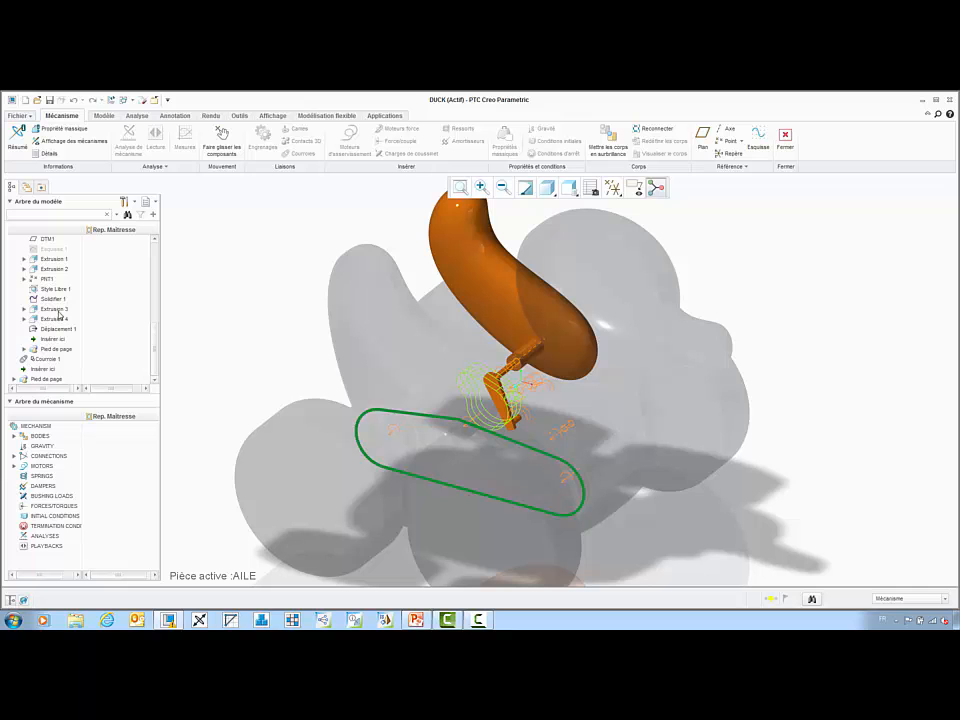
{"action": "right_click", "coordinate": [60, 314]}
{"action": "left_click", "coordinate": [83, 327]}
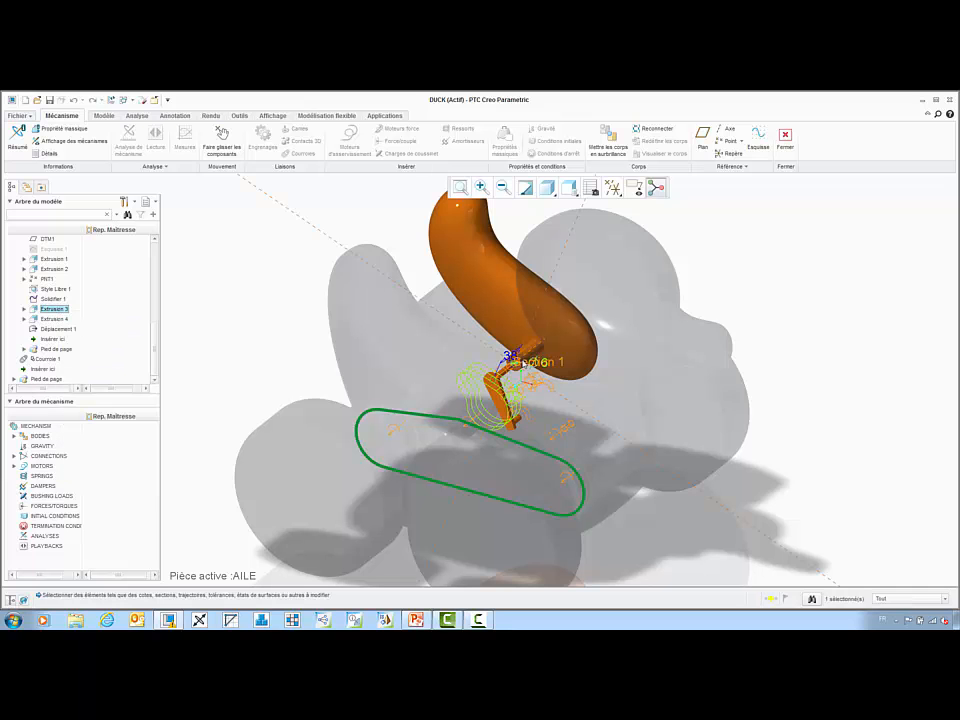
{"action": "scroll", "coordinate": [519, 361], "scroll_direction": "down", "scroll_amount": 3}
{"action": "double_click", "coordinate": [540, 373]}
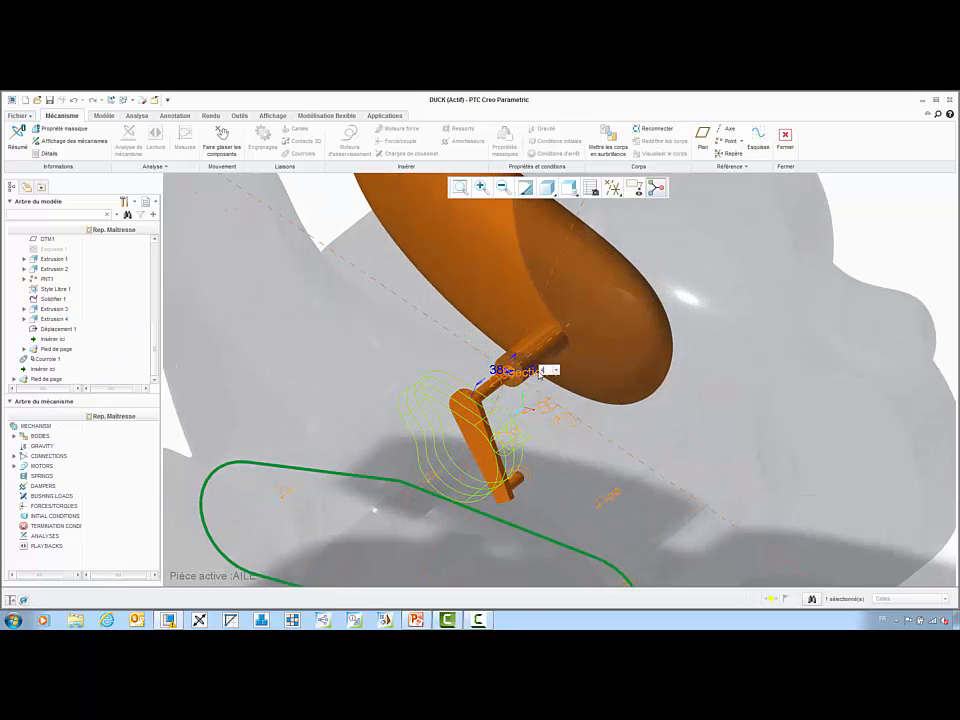
{"action": "key", "text": "ctrl+g"}
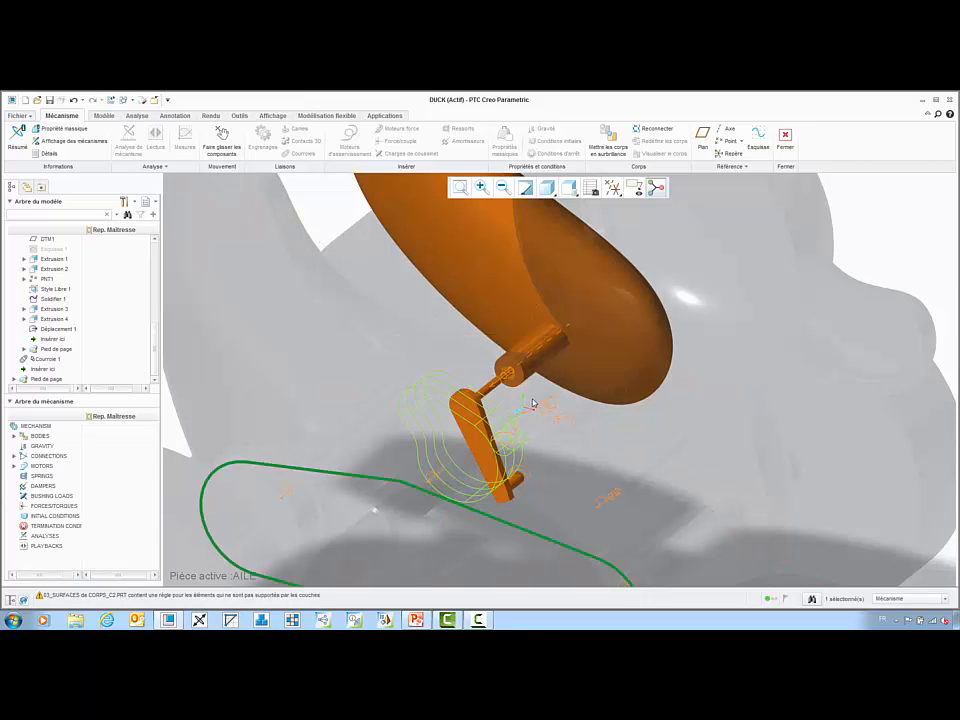
{"action": "scroll", "coordinate": [536, 403], "scroll_direction": "up", "scroll_amount": 3}
{"action": "key", "text": "ctrl+a"}
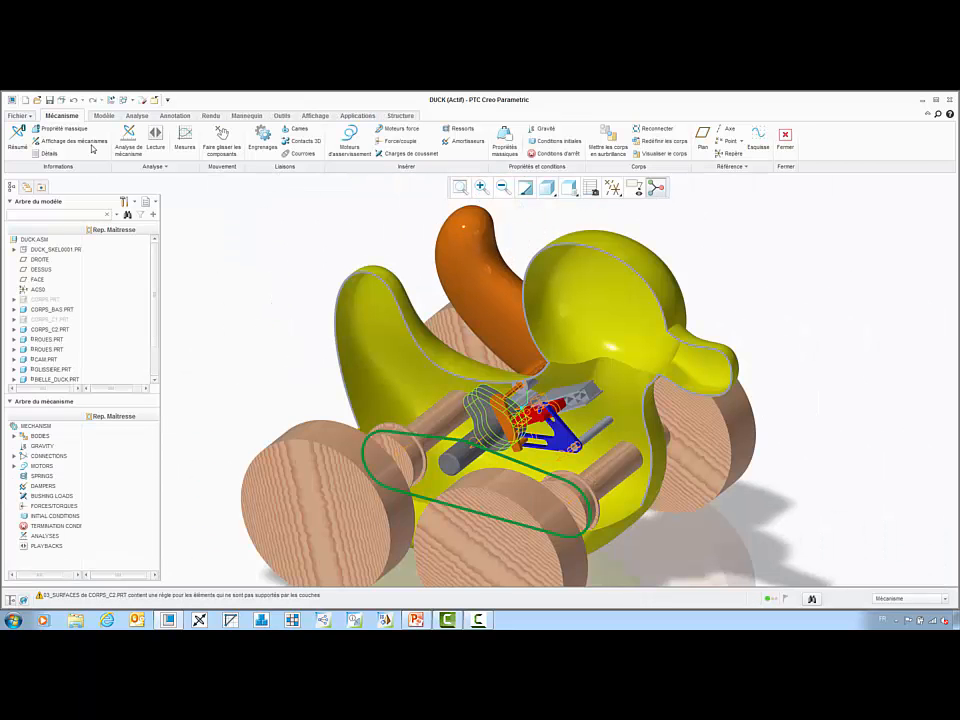
Set collision detection to Détection de collision partielle between AILE.PRT and CAM.PRT.
{"action": "left_click", "coordinate": [61, 100]}
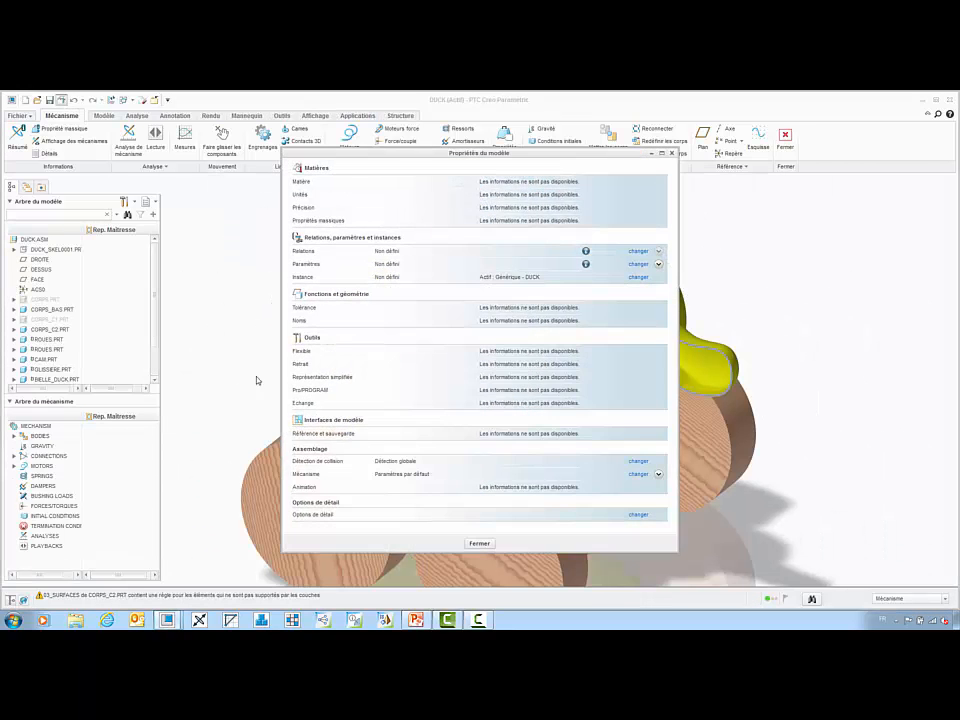
{"action": "left_click", "coordinate": [638, 463]}
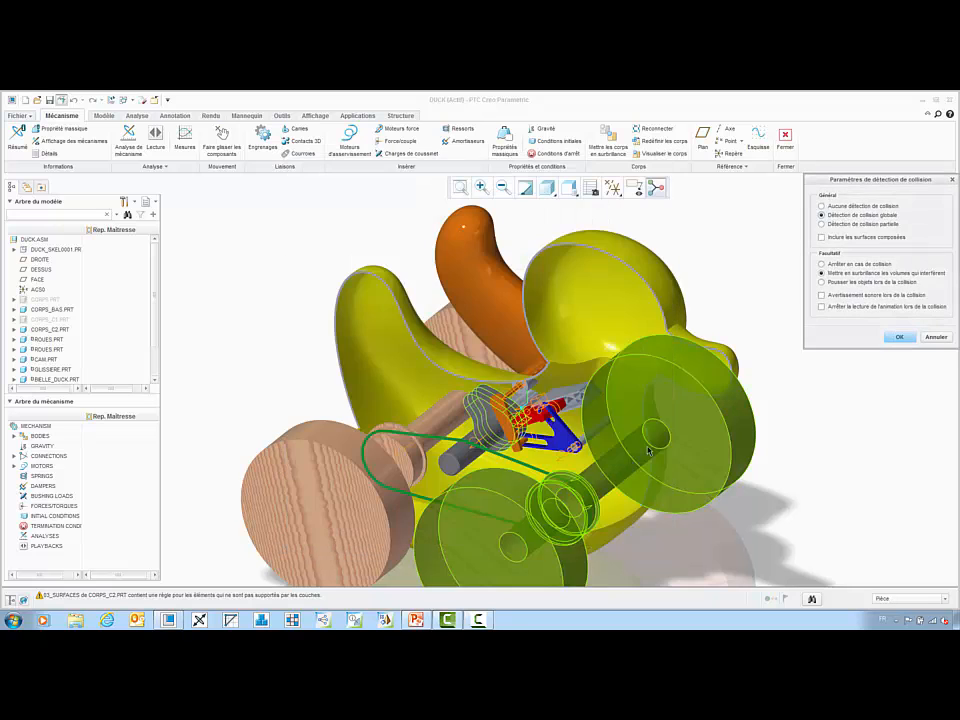
{"action": "left_click", "coordinate": [823, 226]}
{"action": "left_click", "coordinate": [472, 290]}
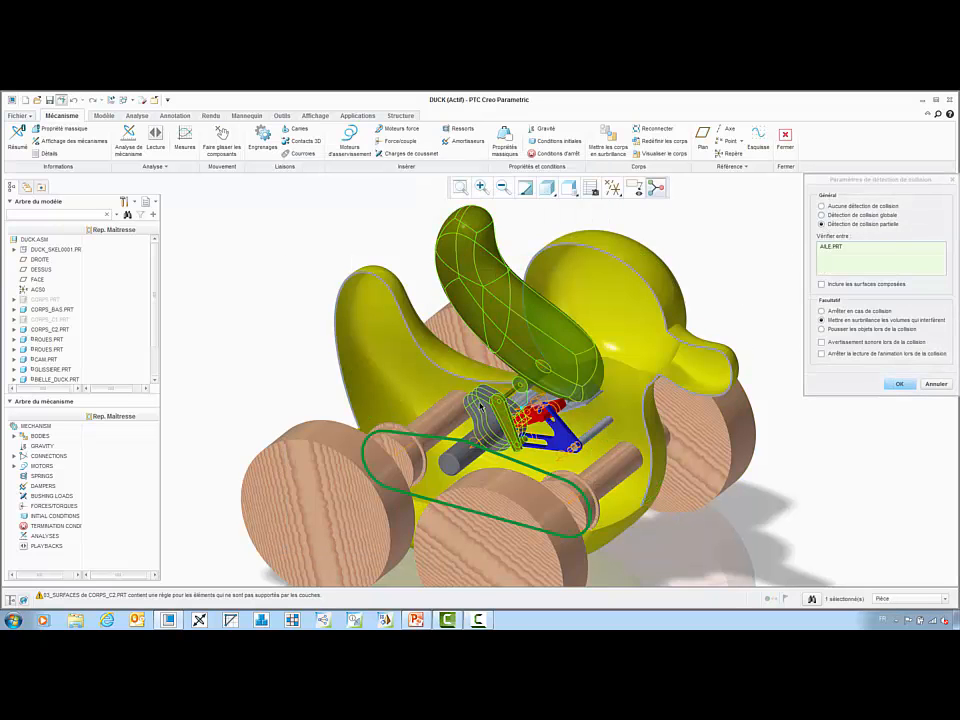
{"action": "left_click", "coordinate": [892, 384]}
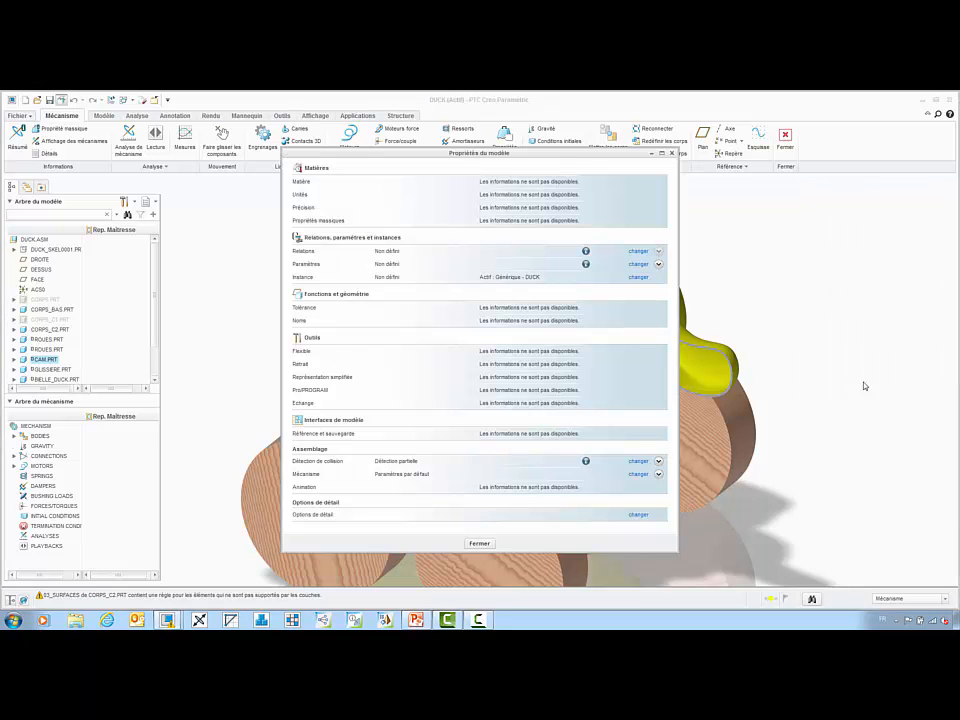
{"action": "left_click", "coordinate": [470, 543]}
Rotate the CAM with the component drag tool to check the linkage for collisions, and cancel the movement.
{"action": "left_click", "coordinate": [222, 140]}
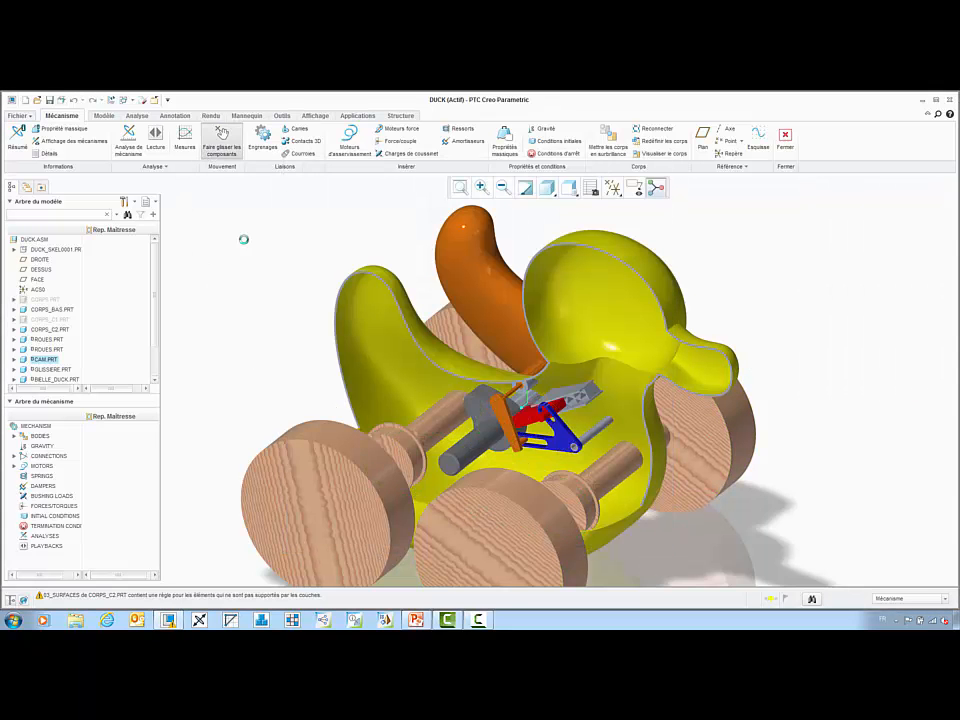
{"action": "scroll", "coordinate": [427, 390], "scroll_direction": "down", "scroll_amount": 5}
{"action": "left_click", "coordinate": [427, 390]}
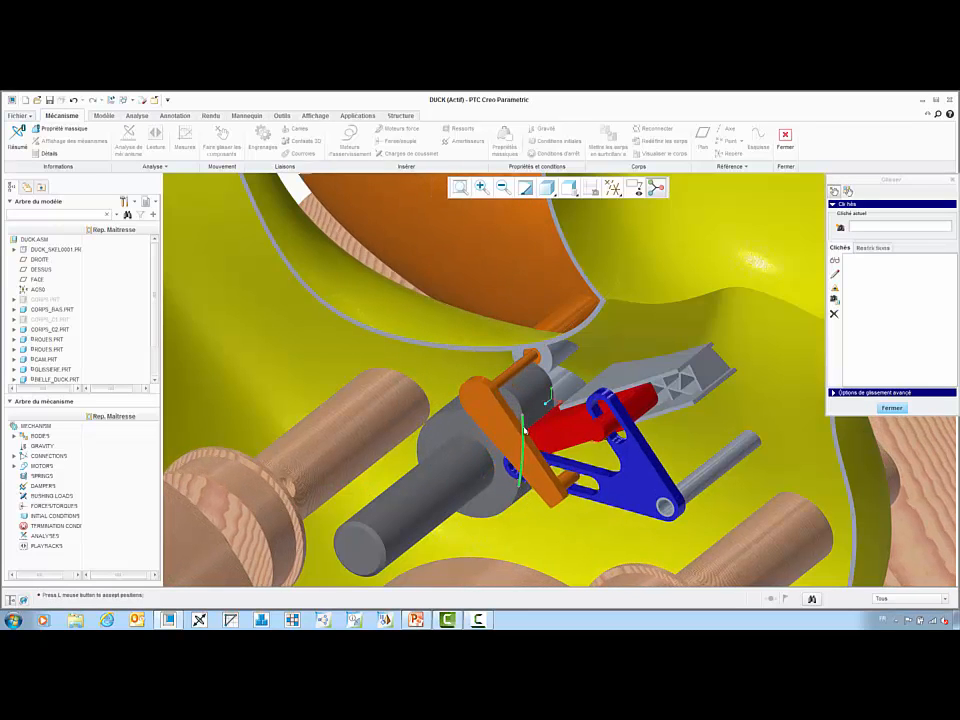
{"action": "middle_click", "coordinate": [526, 430]}
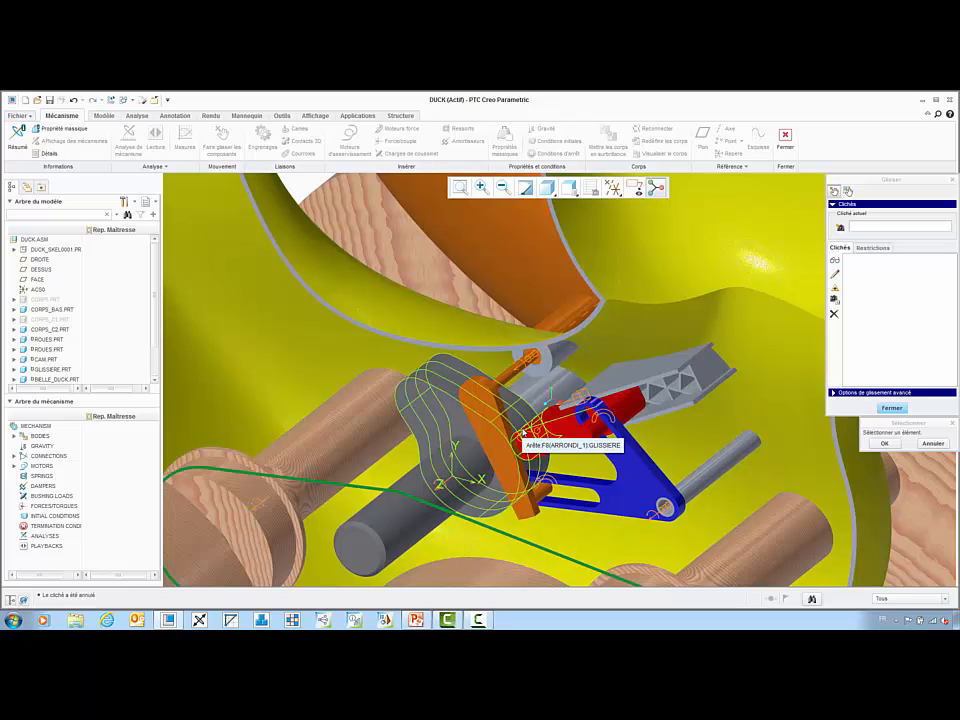
View the mechanism from the side, rotate the CAM to a new position and accept that position.
{"action": "scroll", "coordinate": [523, 432], "scroll_direction": "up", "scroll_amount": 1}
{"action": "mouse_move", "coordinate": [508, 412]}
{"action": "middle_mouse_down"}
{"action": "mouse_move", "coordinate": [533, 404]}
{"action": "mouse_move", "coordinate": [490, 415]}
{"action": "middle_mouse_up"}
{"action": "left_click", "coordinate": [435, 423]}
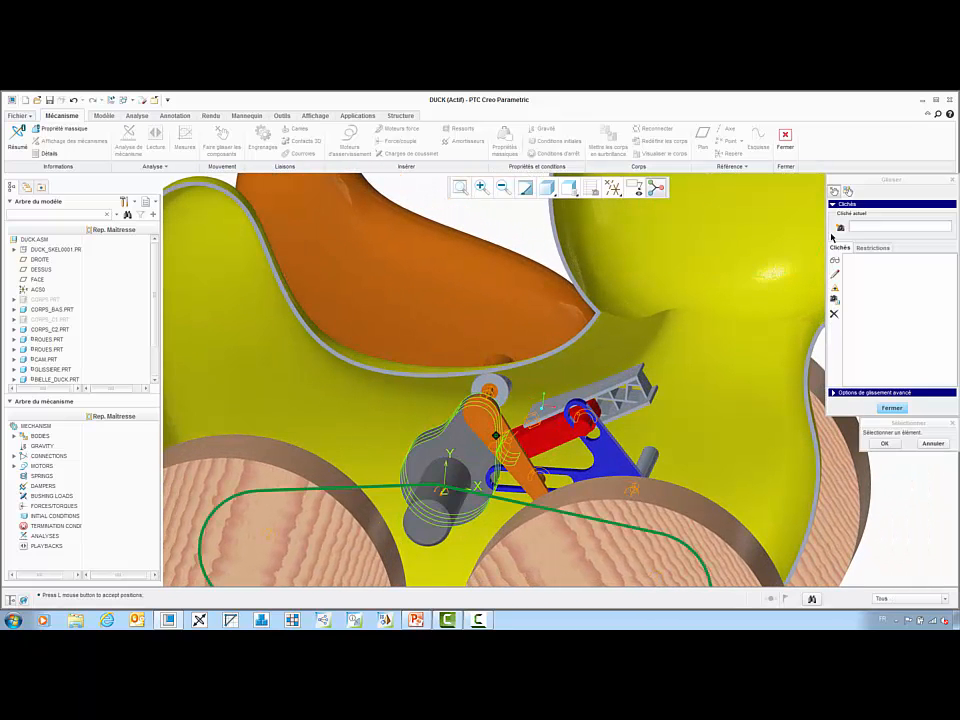
Save a snapshot of the current mechanism position, rotate the cam to a new position and save a second snapshot.
{"action": "left_click", "coordinate": [840, 227]}
{"action": "scroll", "coordinate": [396, 380], "scroll_direction": "up", "scroll_amount": 1}
{"action": "left_click", "coordinate": [429, 435]}
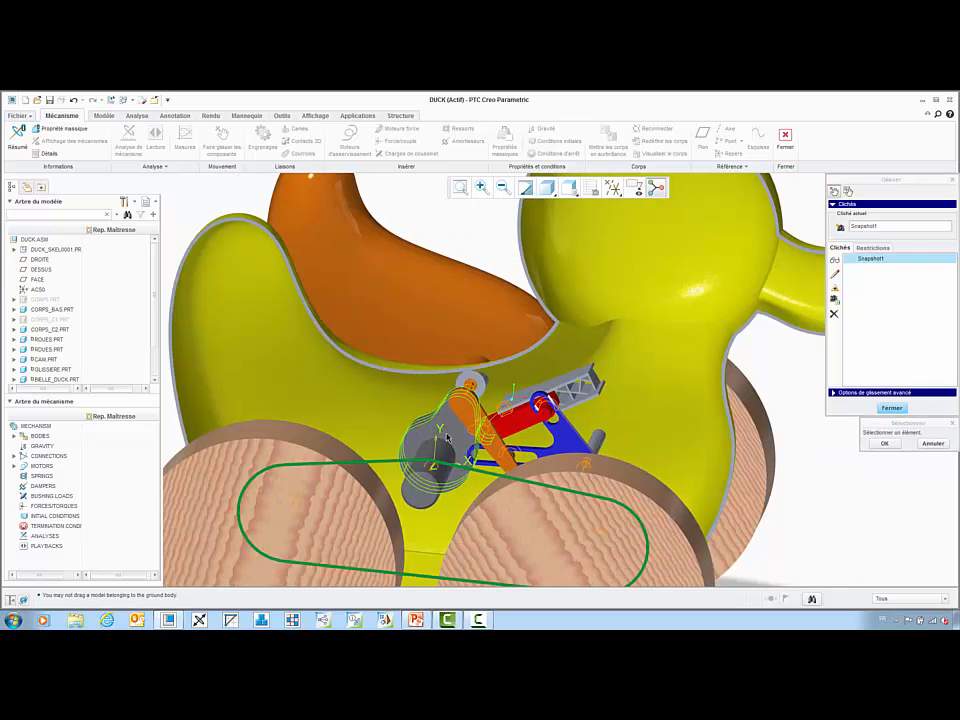
{"action": "left_click", "coordinate": [447, 437]}
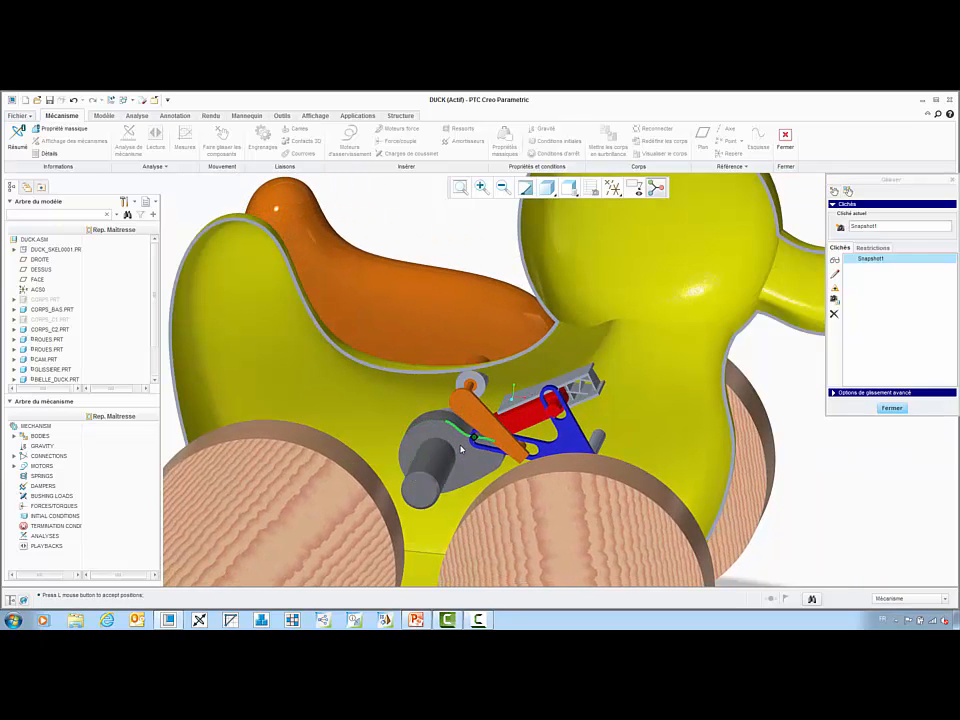
{"action": "left_click", "coordinate": [461, 449]}
{"action": "left_click", "coordinate": [841, 229]}
Add an orientation constraint between the blue connecting rod's side face and the orange lever's edge face, and save the position as a snapshot.
{"action": "left_click", "coordinate": [872, 248]}
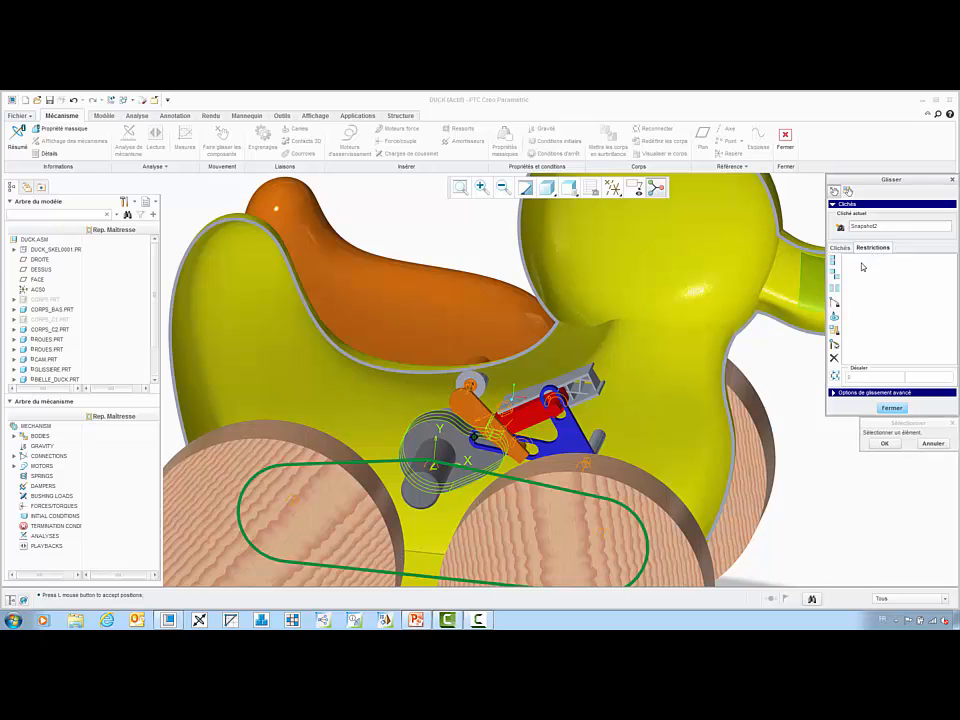
{"action": "left_click", "coordinate": [835, 289]}
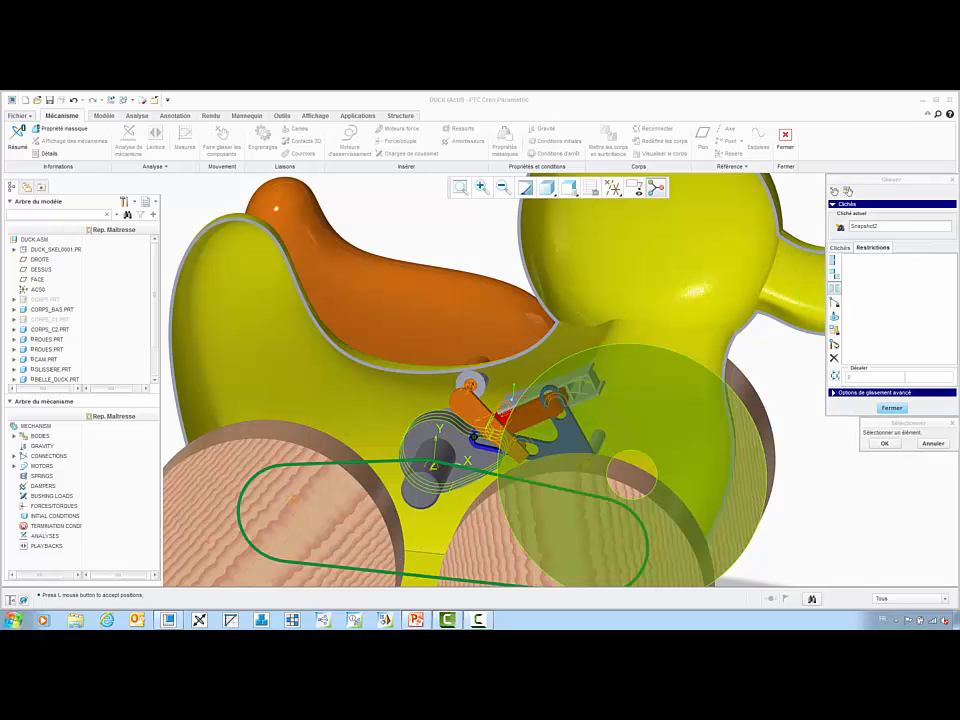
{"action": "middle_click_drag", "start_coordinate": [548, 400], "coordinate": [484, 440]}
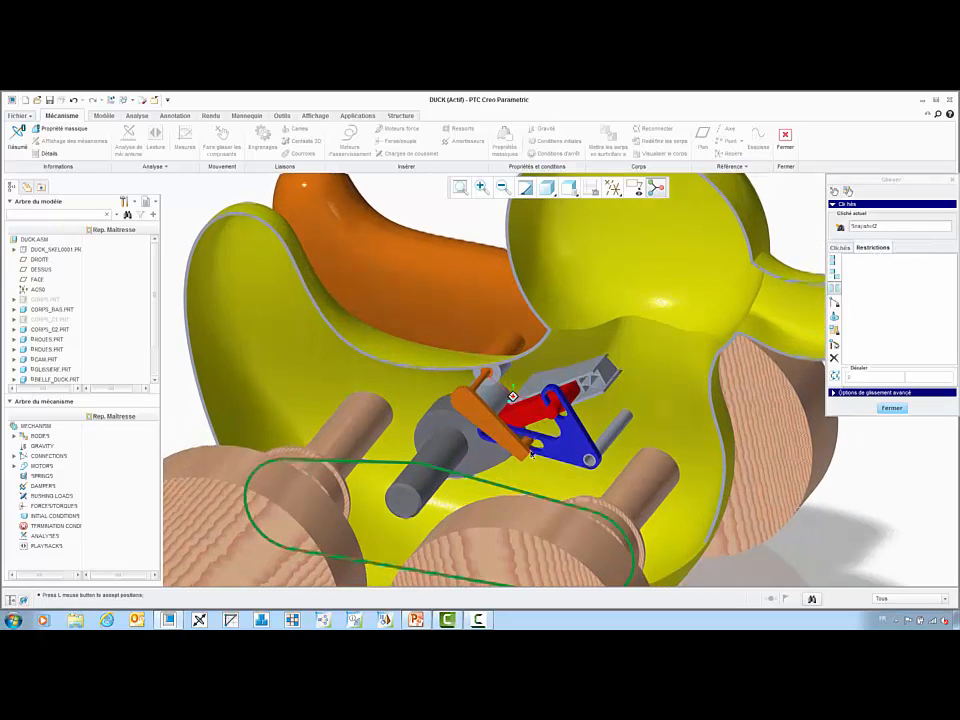
{"action": "scroll", "coordinate": [544, 432], "scroll_direction": "down", "scroll_amount": 2}
{"action": "scroll", "coordinate": [544, 432], "scroll_direction": "down", "scroll_amount": 3}
{"action": "left_click", "coordinate": [631, 406]}
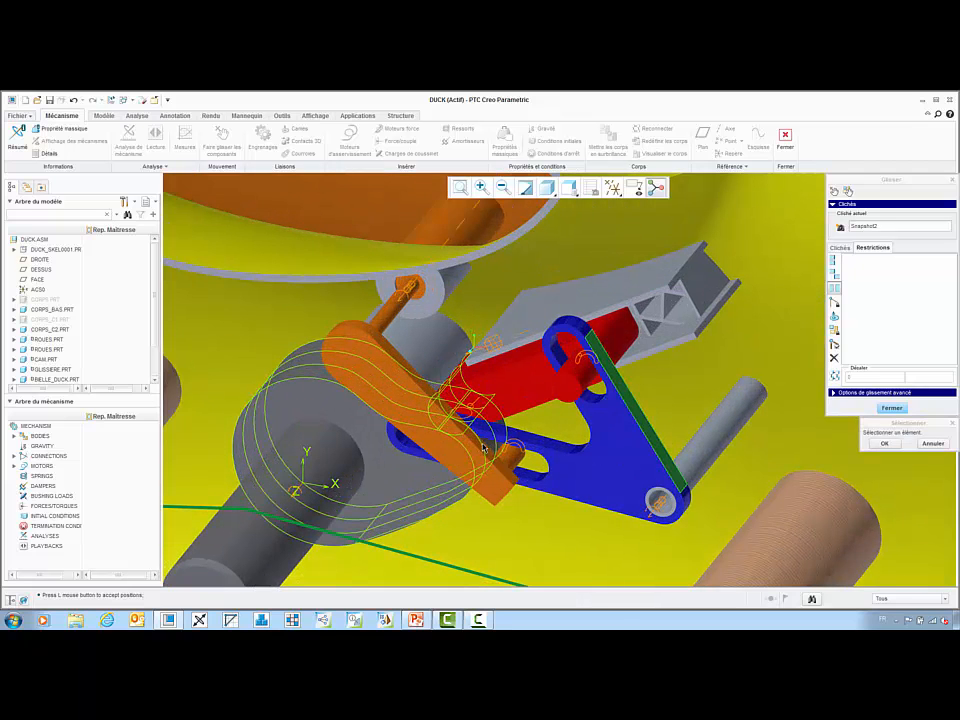
{"action": "left_click", "coordinate": [482, 448]}
{"action": "scroll", "coordinate": [484, 438], "scroll_direction": "up", "scroll_amount": 2}
{"action": "middle_click_drag", "start_coordinate": [484, 436], "coordinate": [536, 377]}
{"action": "left_click", "coordinate": [840, 228]}
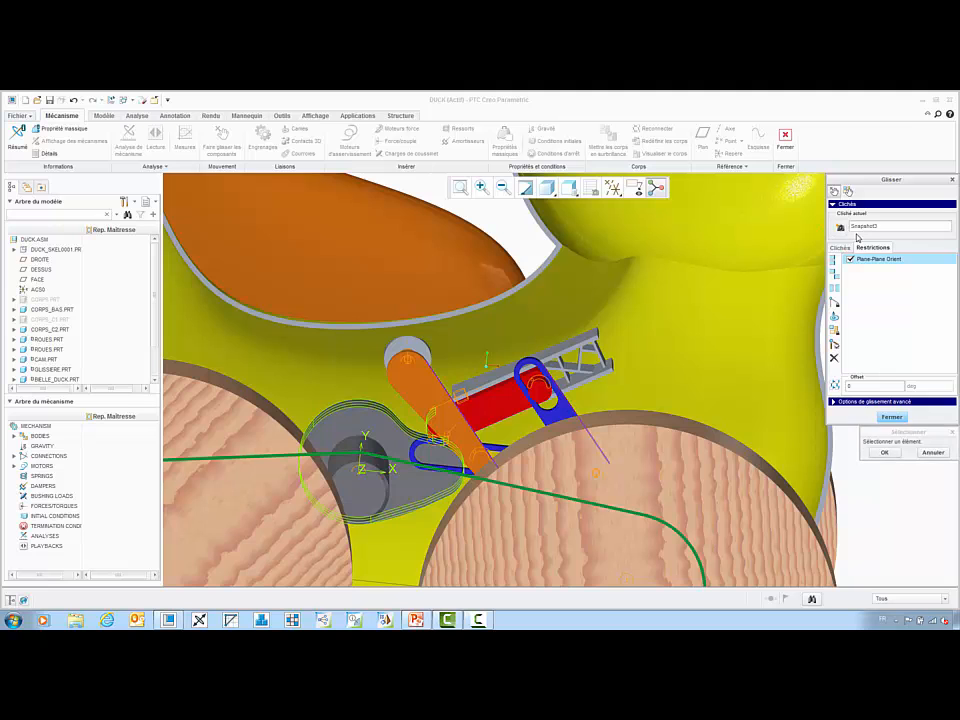
Constrain the cam's rotation axis position to 300 deg and save the position as snapshot 300.
{"action": "left_click", "coordinate": [834, 301]}
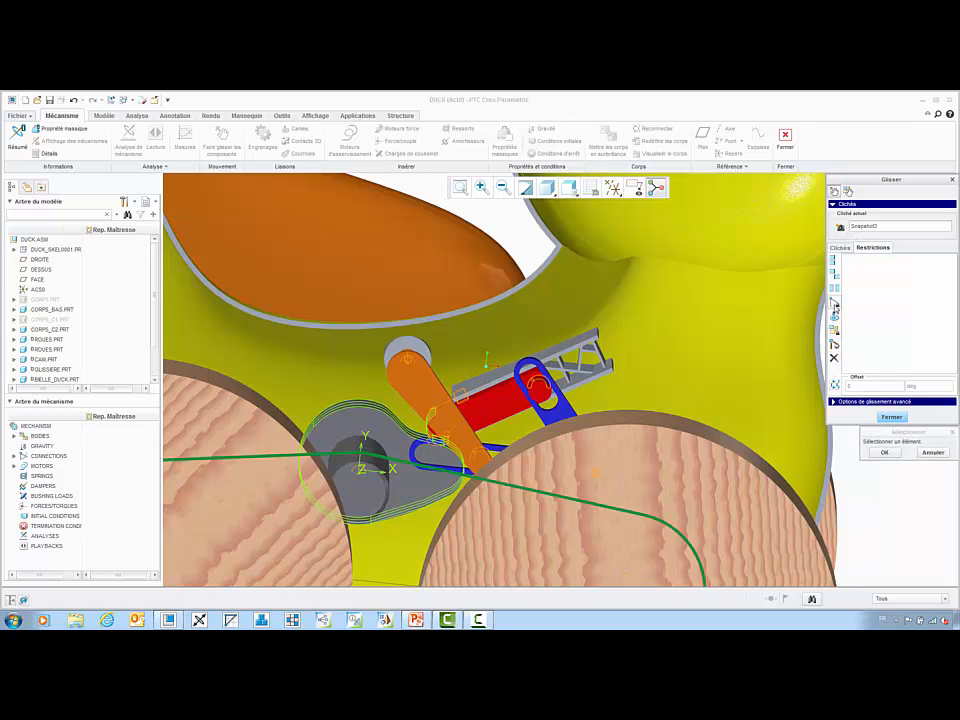
{"action": "left_click", "coordinate": [359, 476]}
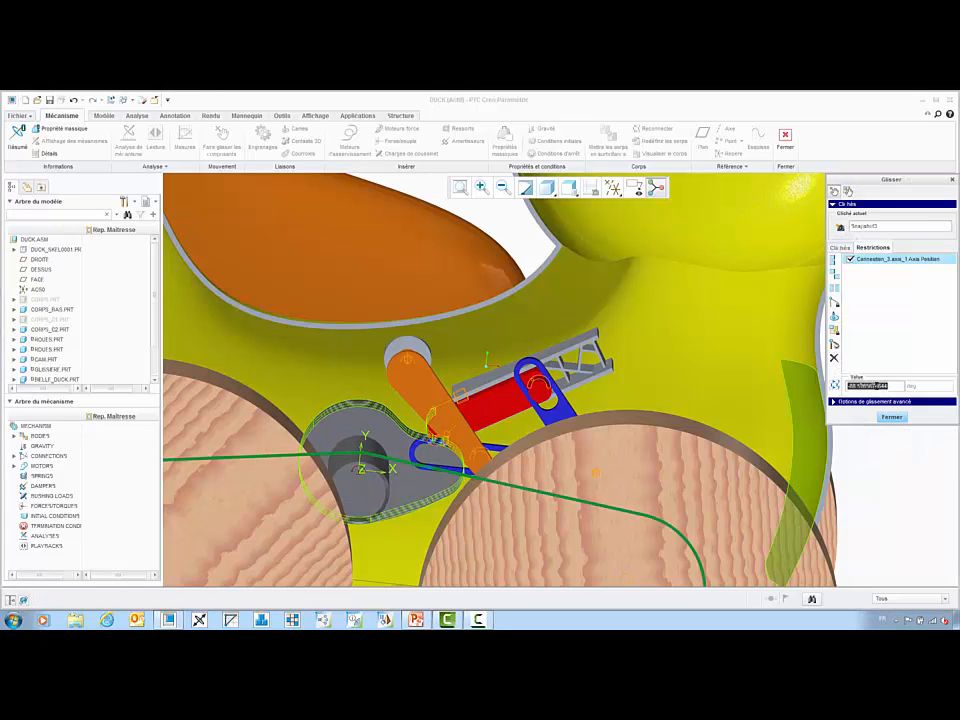
{"action": "key", "text": "Return"}
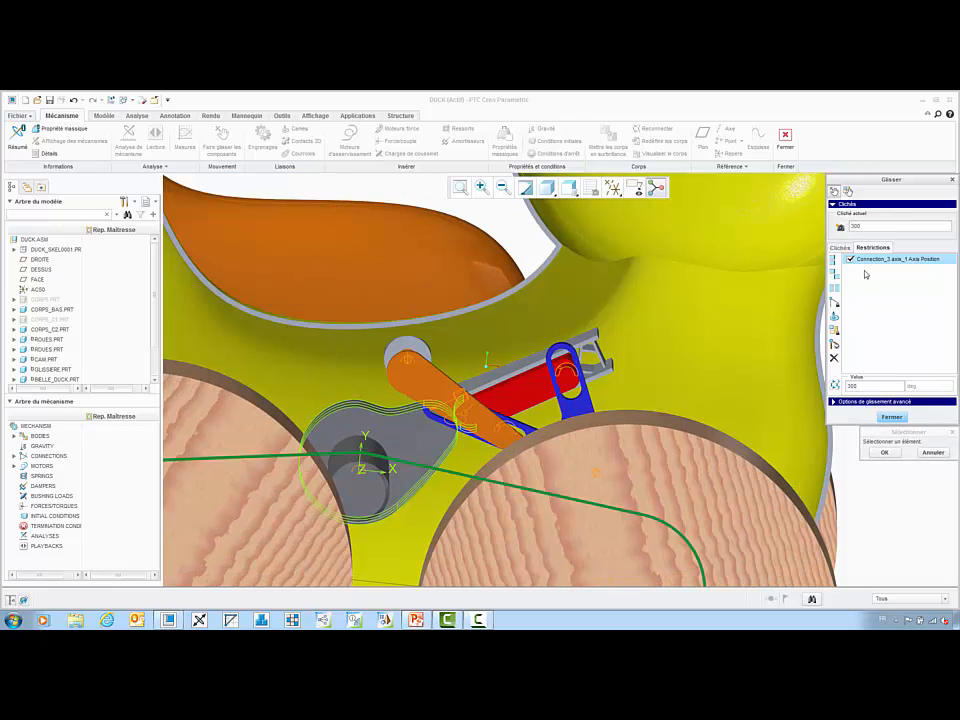
Set the cam's axis position to 120 deg, save it as snapshot 120 and show the snapshot list.
{"action": "type", "text": "20"}
{"action": "key", "text": "Return"}
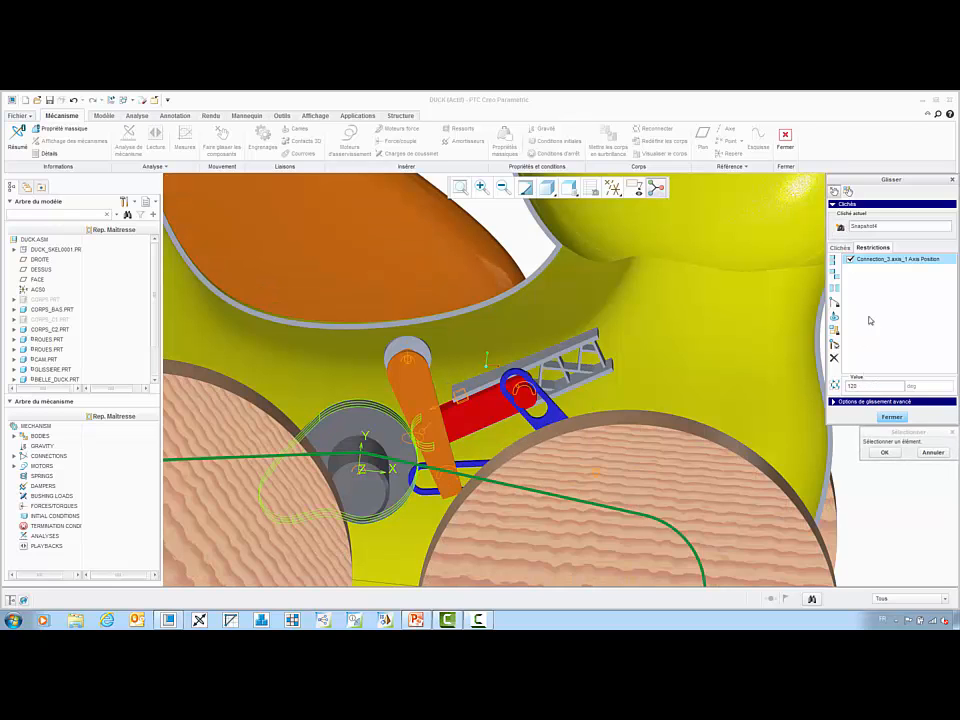
{"action": "double_click", "coordinate": [883, 227]}
{"action": "type", "text": "120"}
{"action": "left_click", "coordinate": [840, 248]}
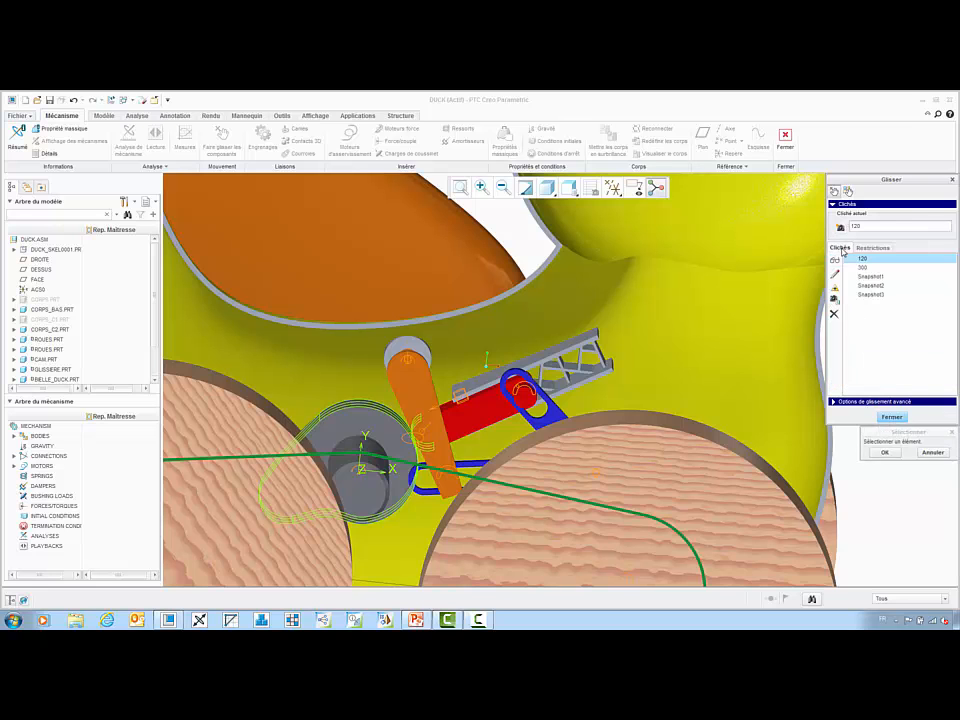
Display Snapshot3, make snapshots 120 and 300 available in drawings, and finish component dragging.
{"action": "double_click", "coordinate": [868, 294]}
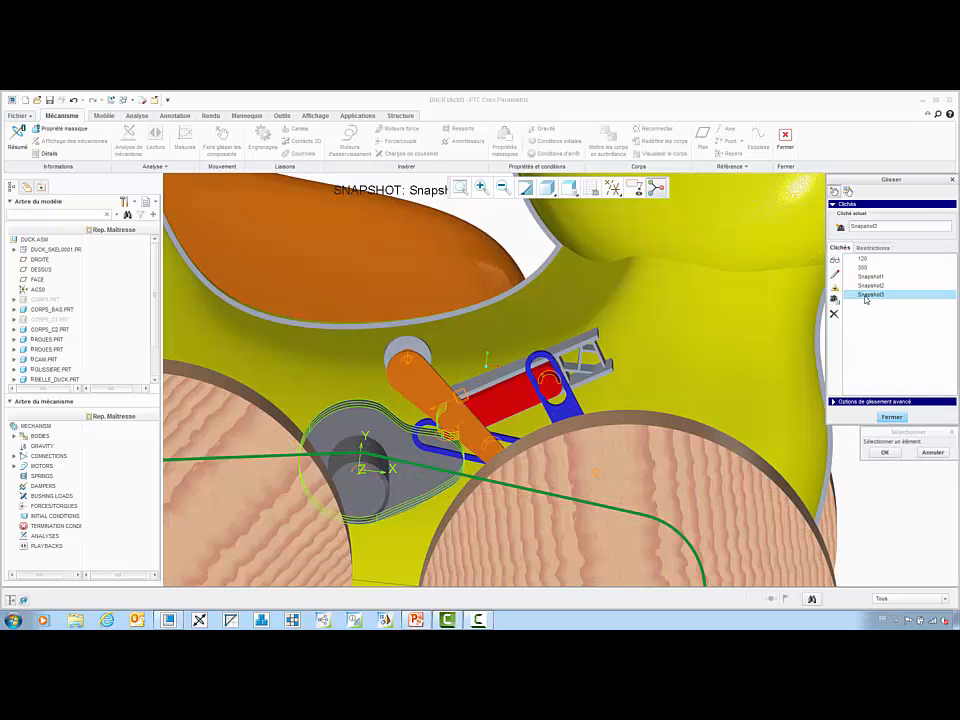
{"action": "left_click", "coordinate": [862, 260]}
{"action": "left_click", "coordinate": [863, 268], "text": "ctrl"}
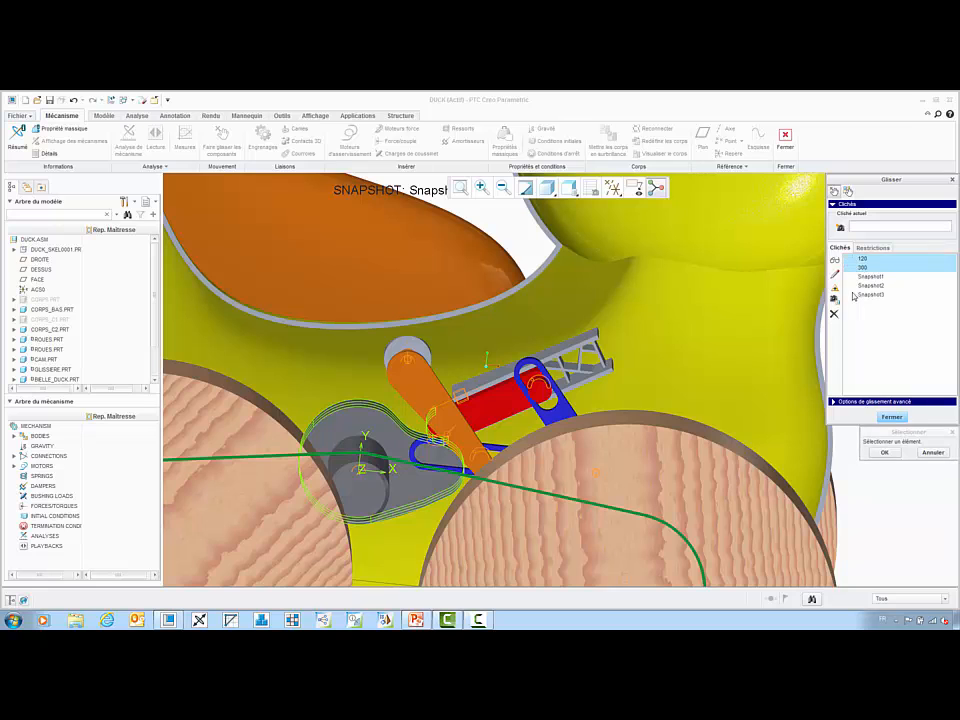
{"action": "left_click", "coordinate": [835, 299]}
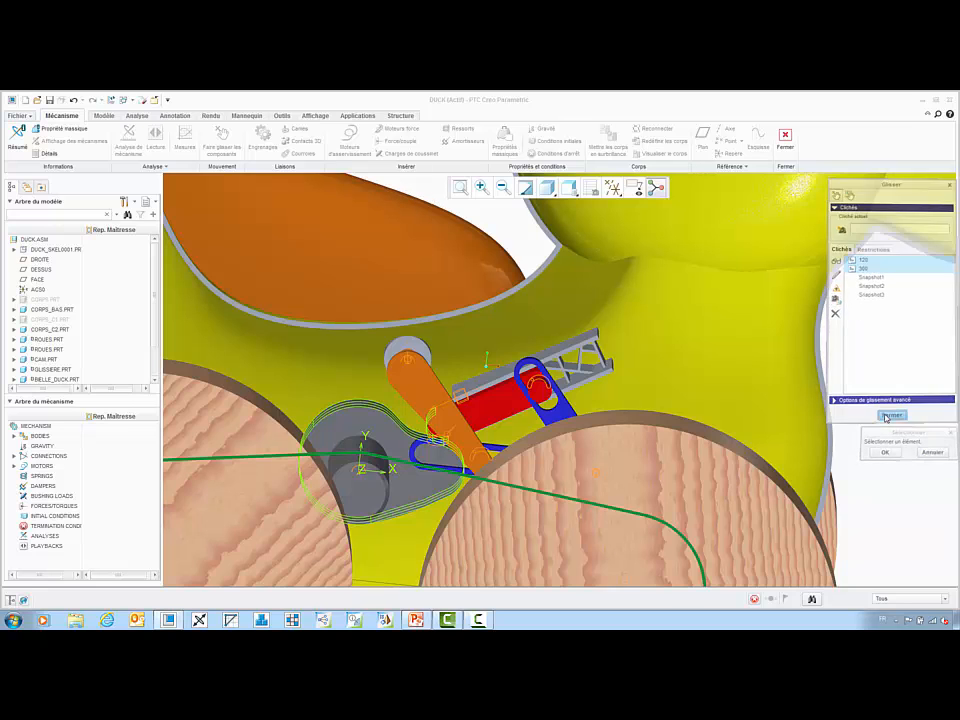
{"action": "left_click", "coordinate": [888, 417]}
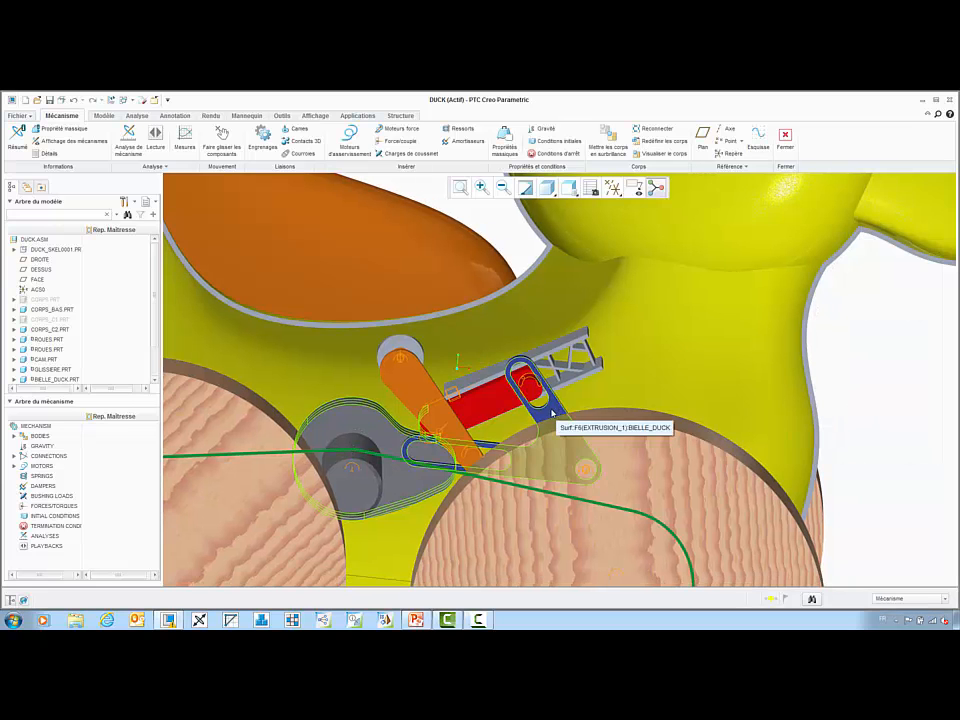
Show the whole duck and open the drawing duck.drw.
{"action": "scroll", "coordinate": [568, 407], "scroll_direction": "down", "scroll_amount": 4}
{"action": "scroll", "coordinate": [568, 407], "scroll_direction": "down", "scroll_amount": 2}
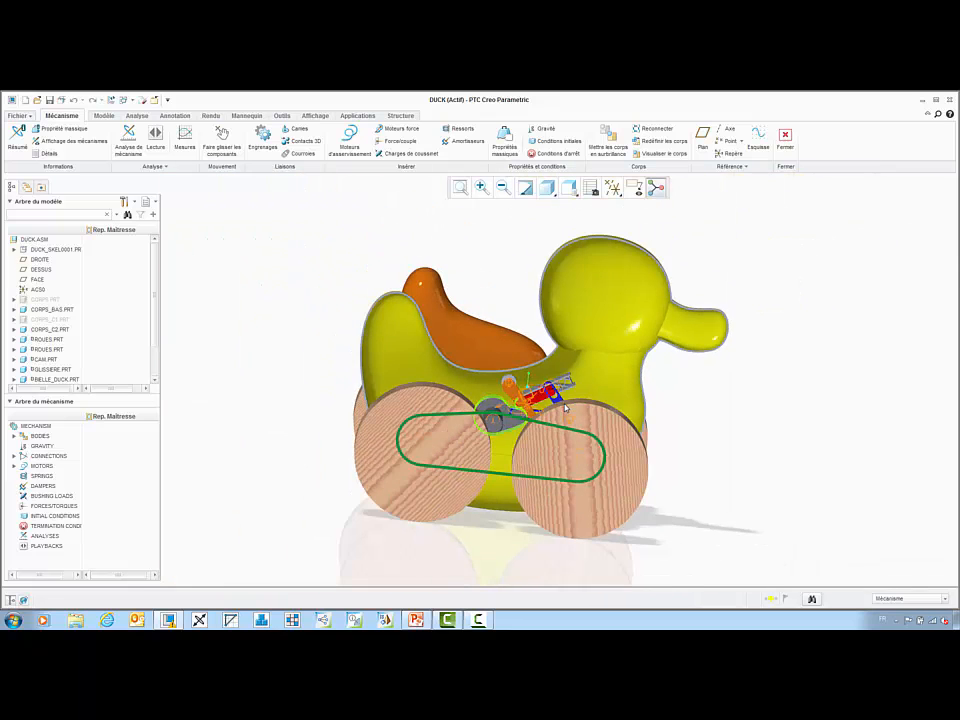
{"action": "middle_click_drag", "start_coordinate": [568, 407], "coordinate": [552, 412]}
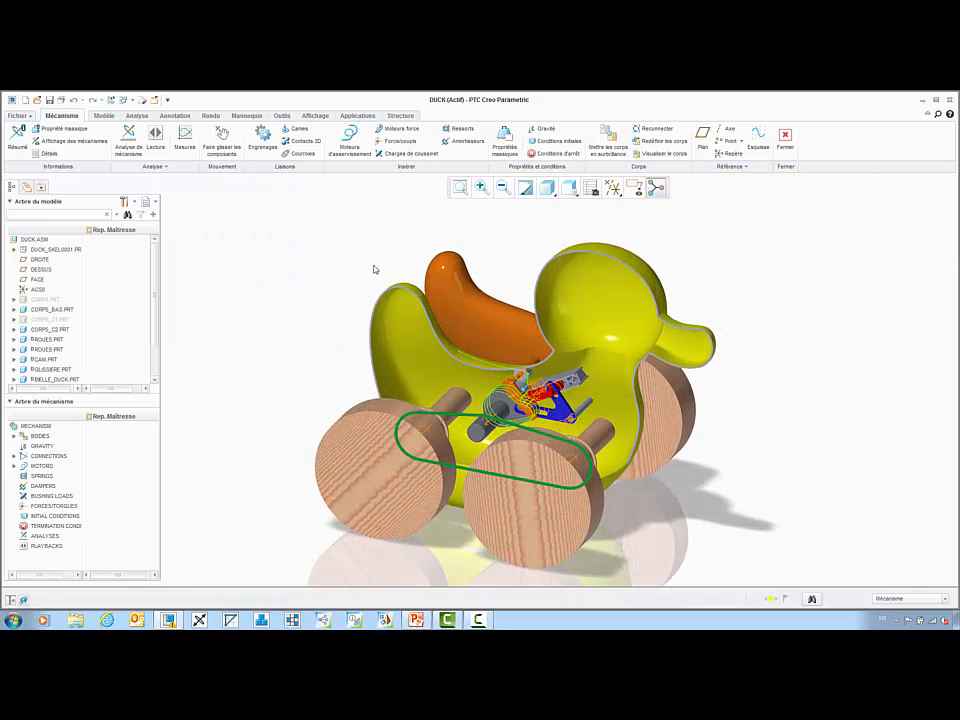
{"action": "left_click", "coordinate": [37, 101]}
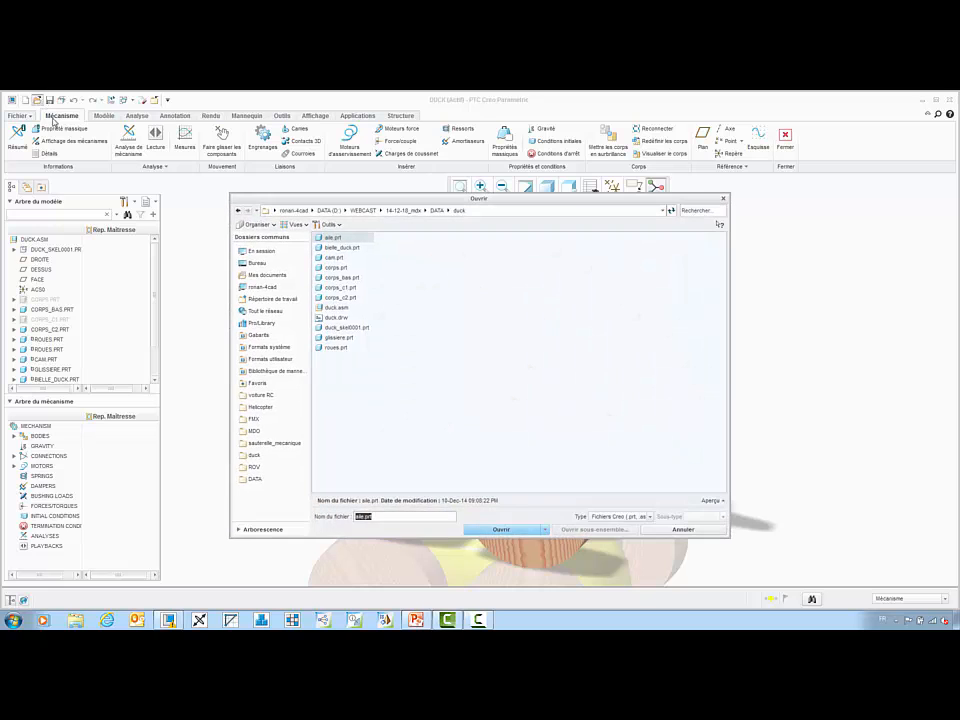
{"action": "double_click", "coordinate": [333, 318]}
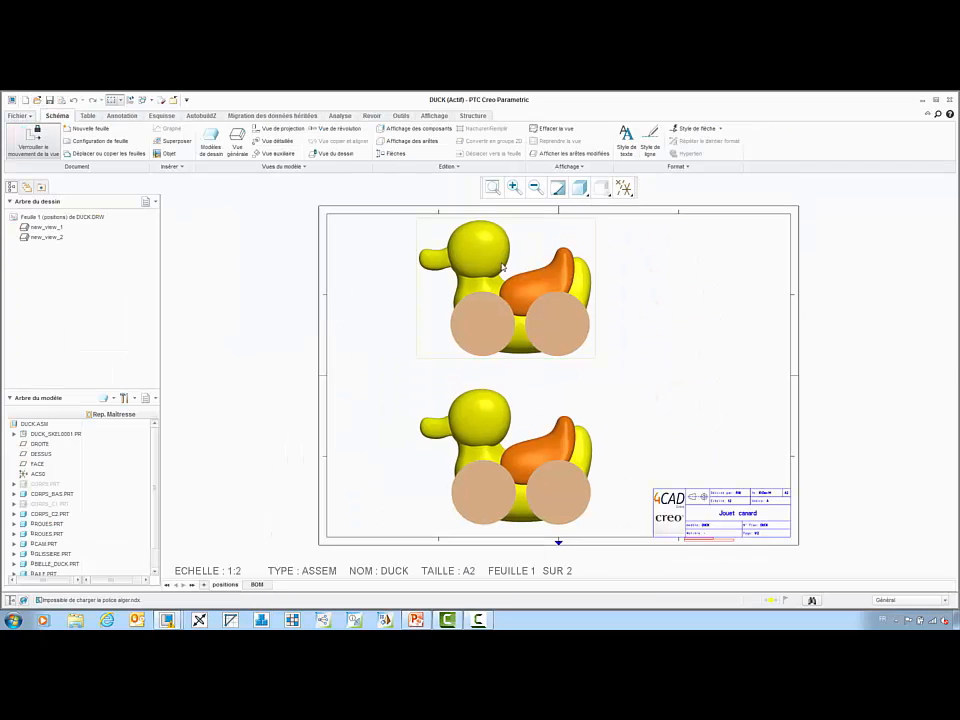
Enable exploded components for drawing view new_view_1 and set its assembly explode state to 120.
{"action": "double_click", "coordinate": [525, 261]}
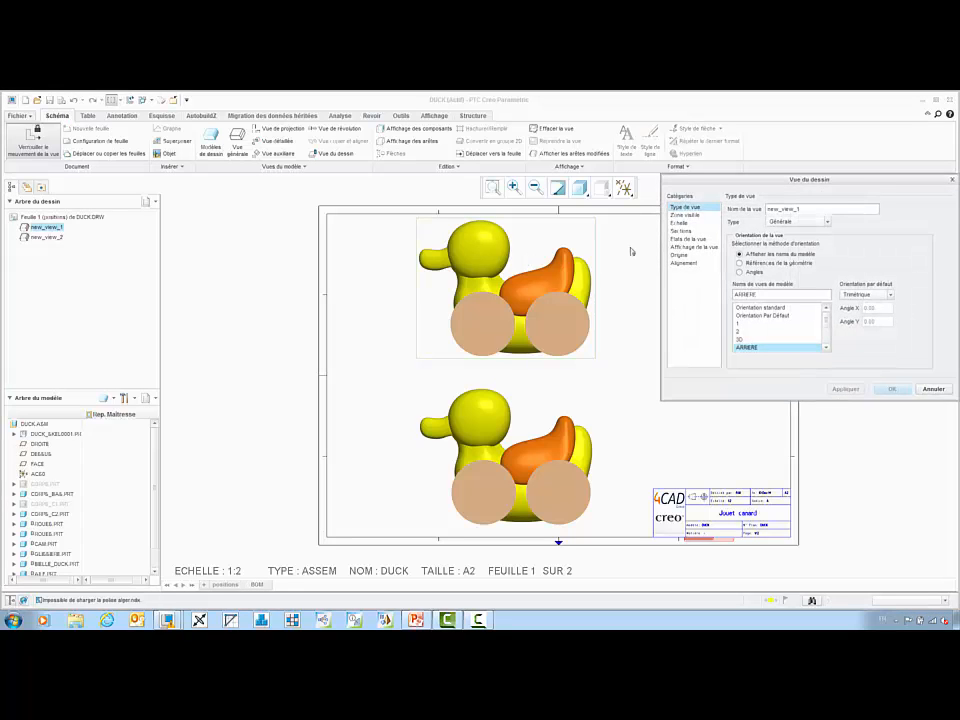
{"action": "left_click", "coordinate": [713, 242]}
{"action": "left_click", "coordinate": [745, 250]}
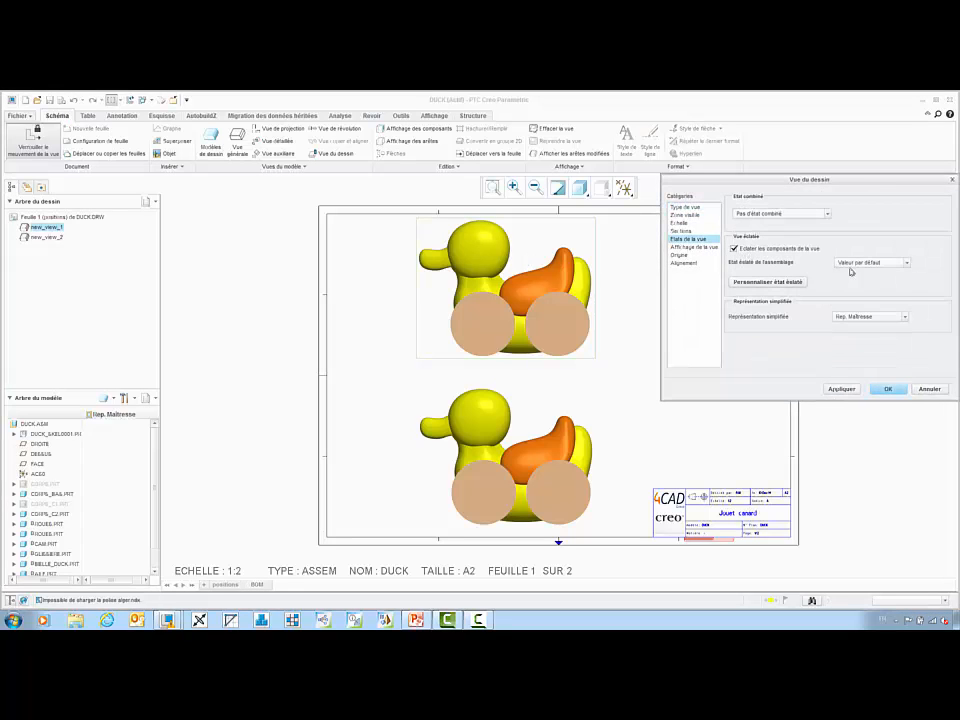
{"action": "left_click", "coordinate": [870, 262]}
{"action": "left_click", "coordinate": [856, 280]}
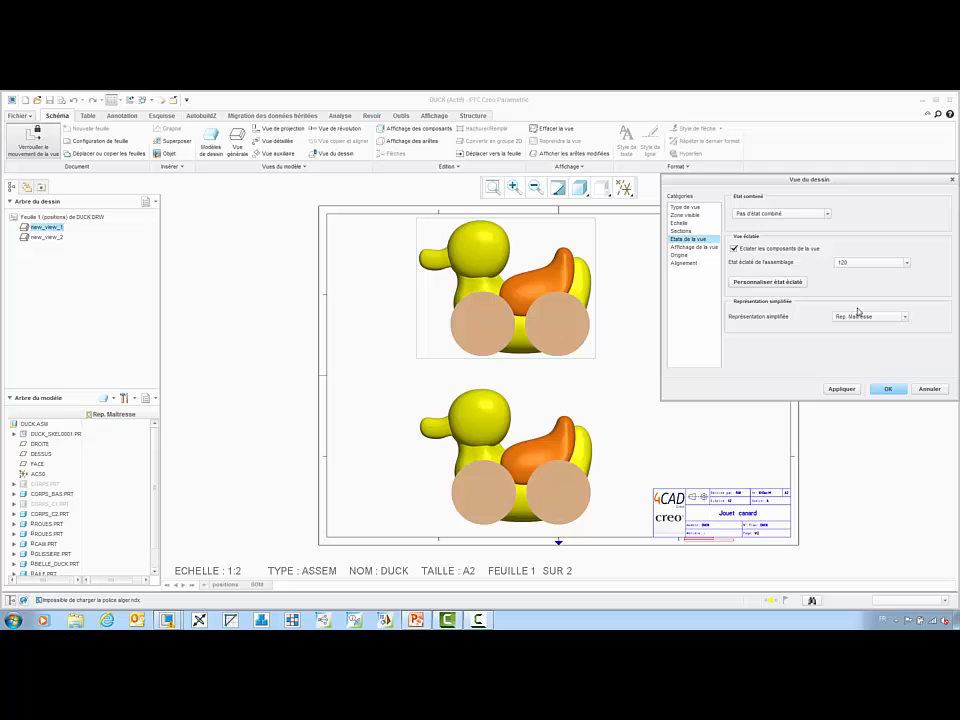
{"action": "left_click", "coordinate": [885, 389]}
Enable exploded components for drawing view new_view_2 and set its assembly explode state to 300.
{"action": "left_click", "coordinate": [530, 419]}
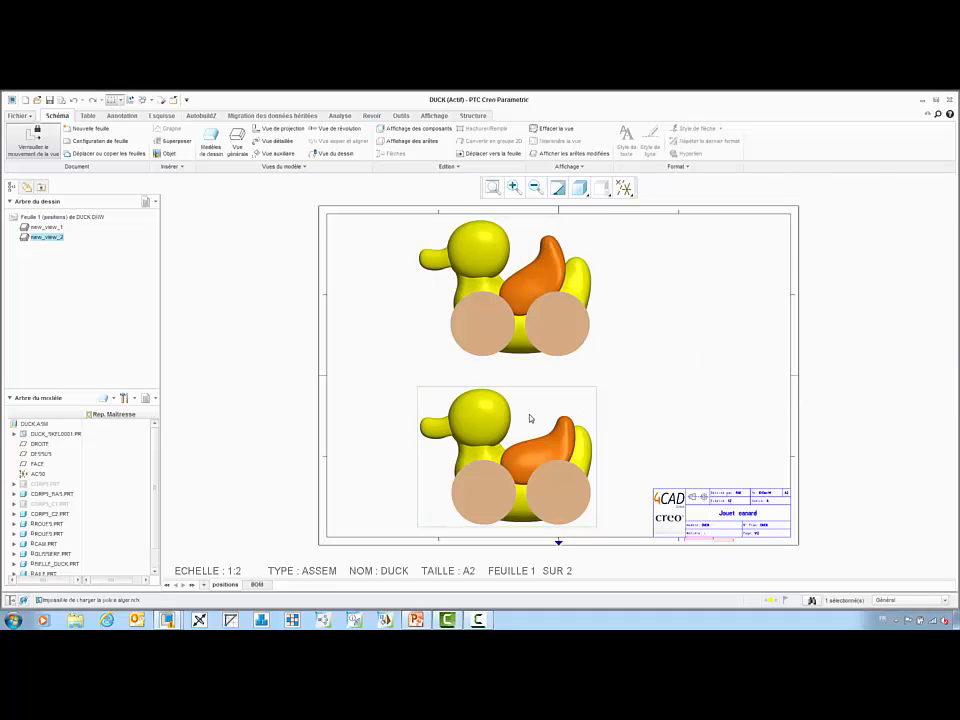
{"action": "double_click", "coordinate": [530, 419]}
{"action": "left_click", "coordinate": [688, 240]}
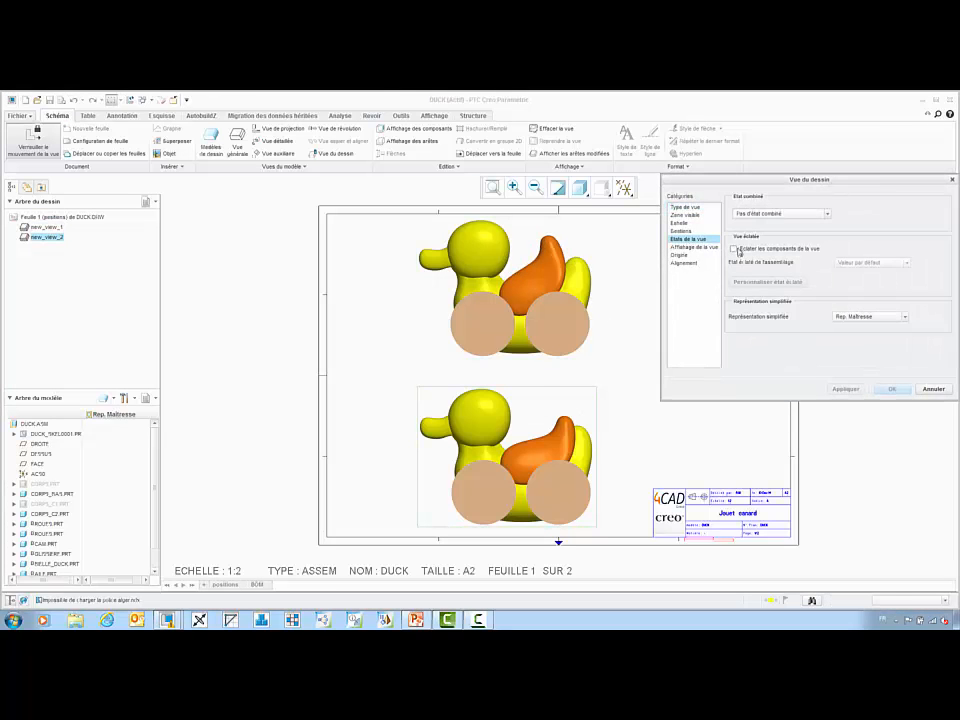
{"action": "left_click", "coordinate": [736, 249]}
{"action": "left_click", "coordinate": [870, 262]}
{"action": "left_click", "coordinate": [856, 287]}
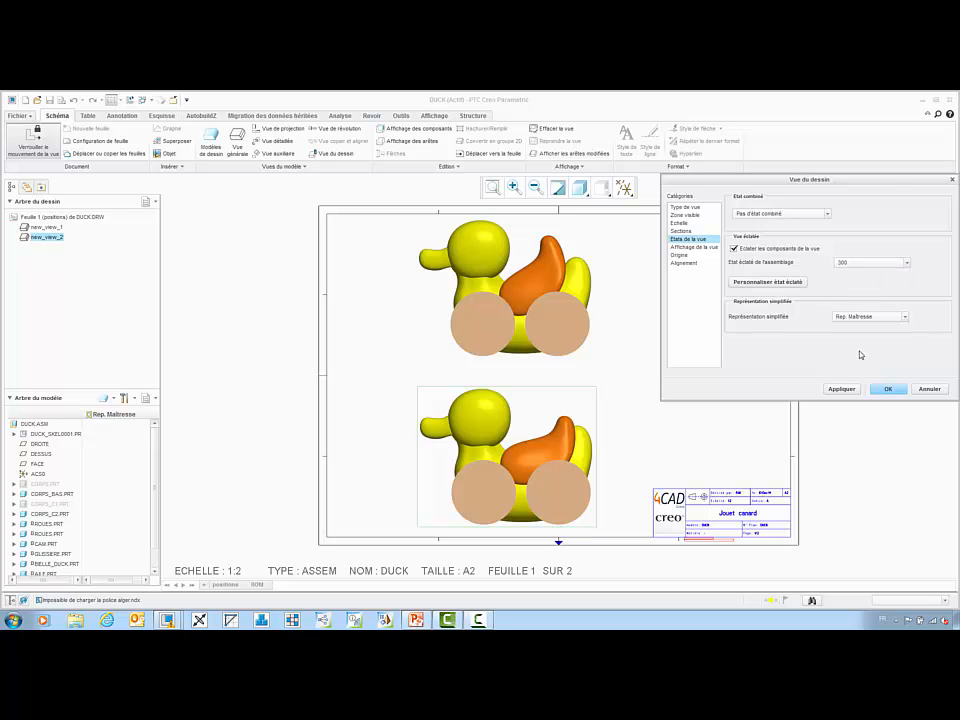
{"action": "left_click", "coordinate": [885, 389]}
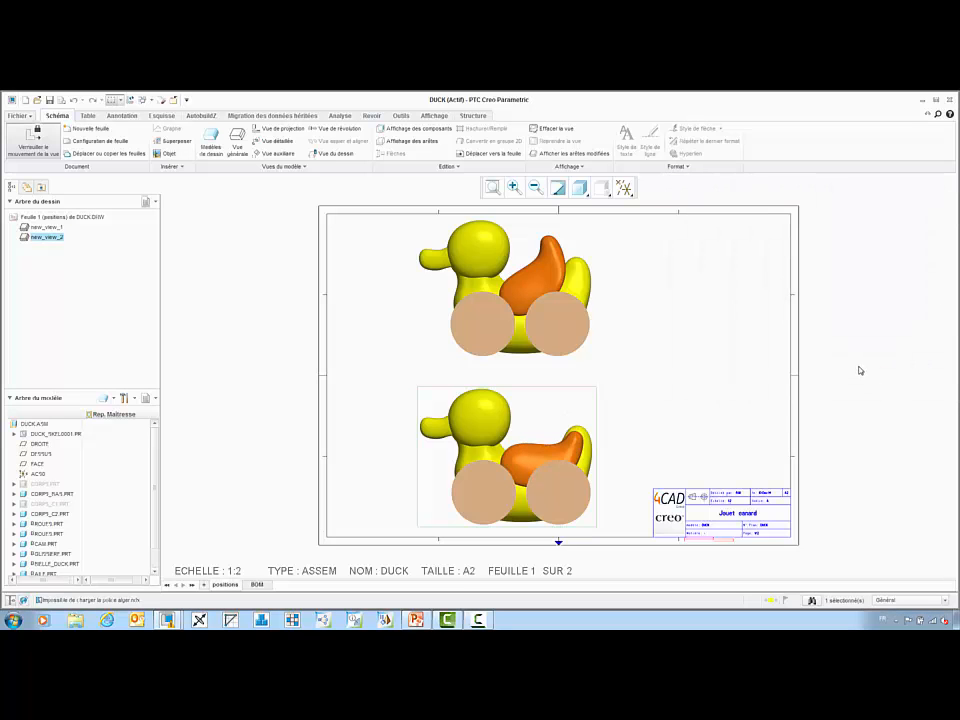
{"action": "left_click", "coordinate": [831, 354]}
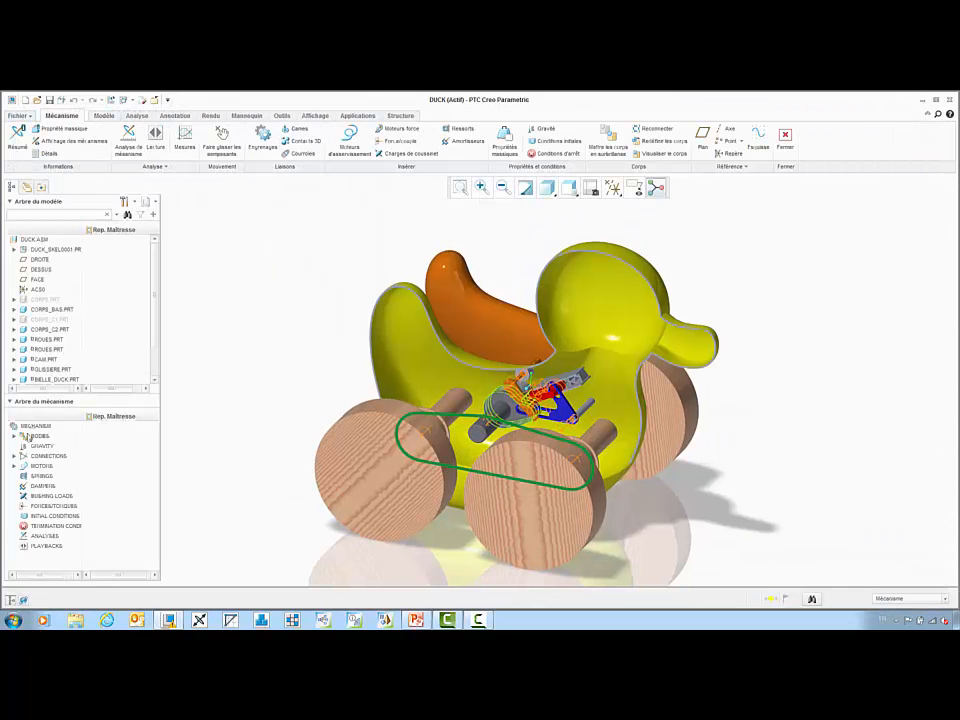
Create a servo motor in the duck assembly on the rear wheels' rotation axis and flip its direction.
{"action": "left_click", "coordinate": [14, 466]}
{"action": "right_click", "coordinate": [44, 478]}
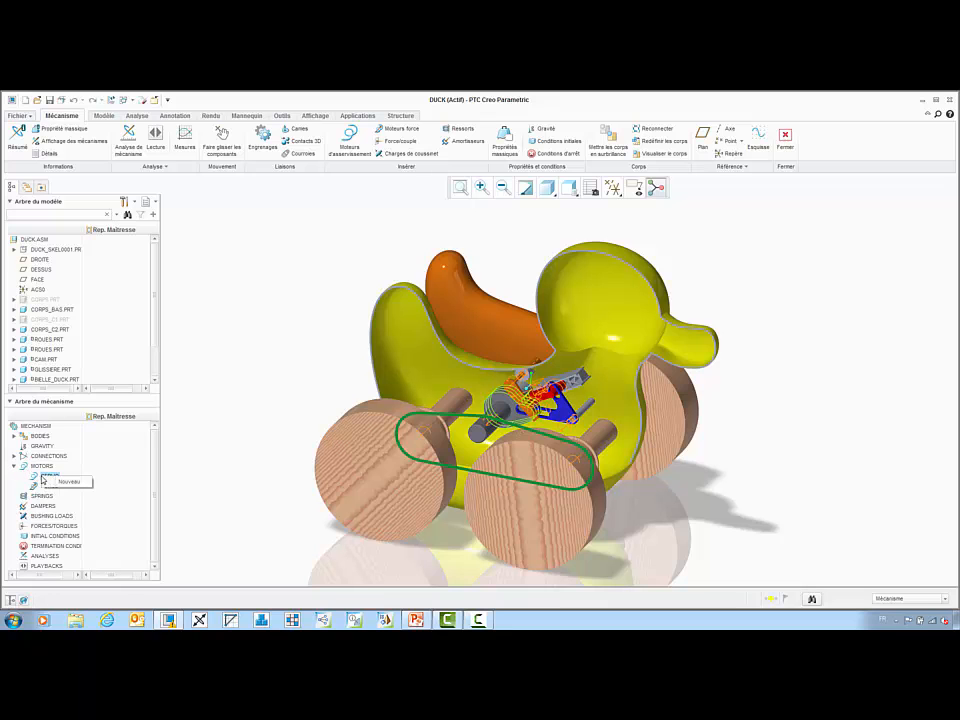
{"action": "left_click", "coordinate": [70, 483]}
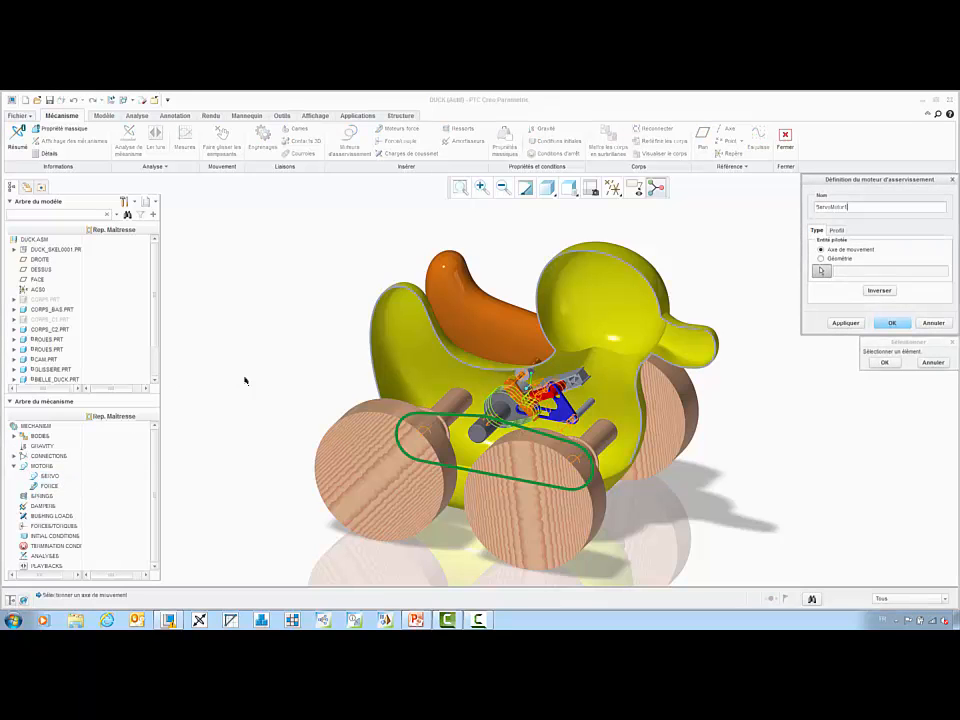
{"action": "left_click", "coordinate": [415, 432]}
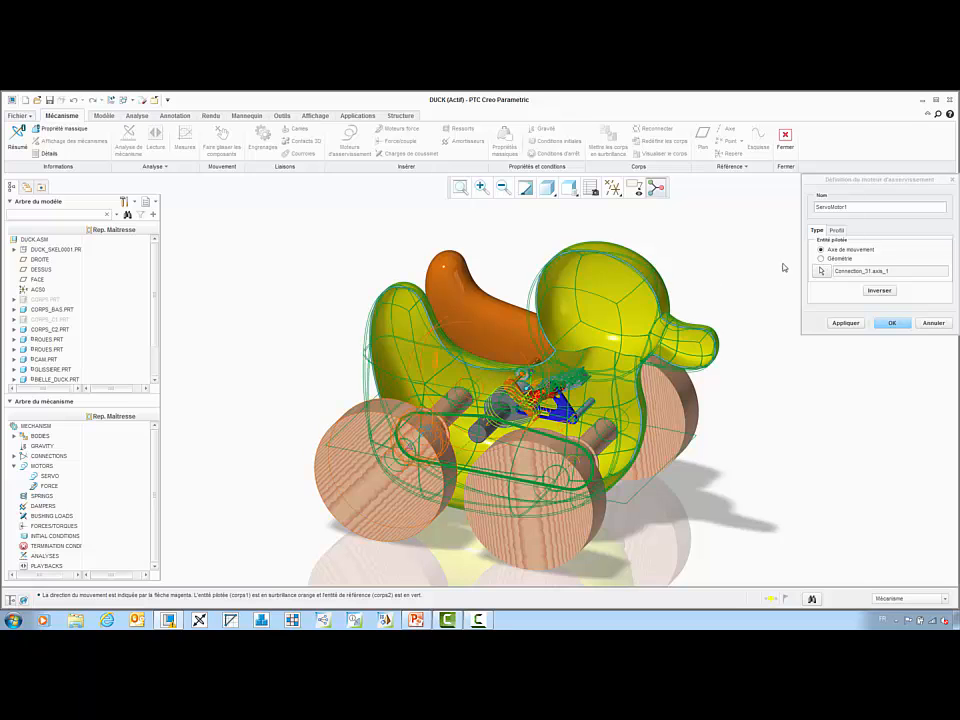
{"action": "left_click", "coordinate": [872, 291]}
Set the servo motor profile to Vitesse with a constant value of 90 deg/sec and plot its velocity graph.
{"action": "left_click", "coordinate": [838, 231]}
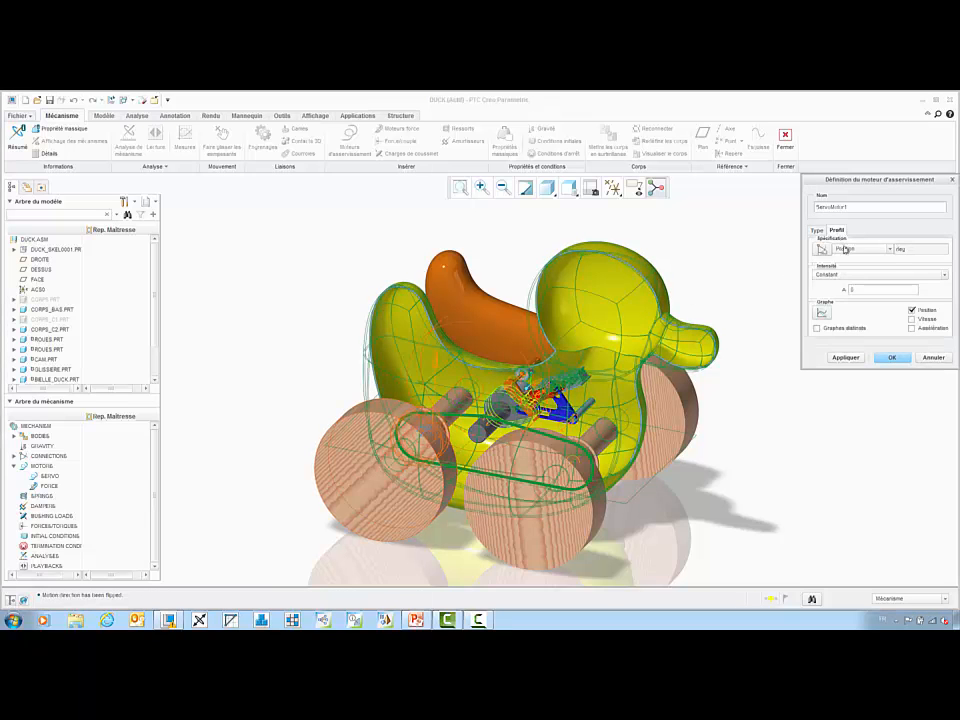
{"action": "left_click", "coordinate": [845, 249]}
{"action": "left_click", "coordinate": [858, 266]}
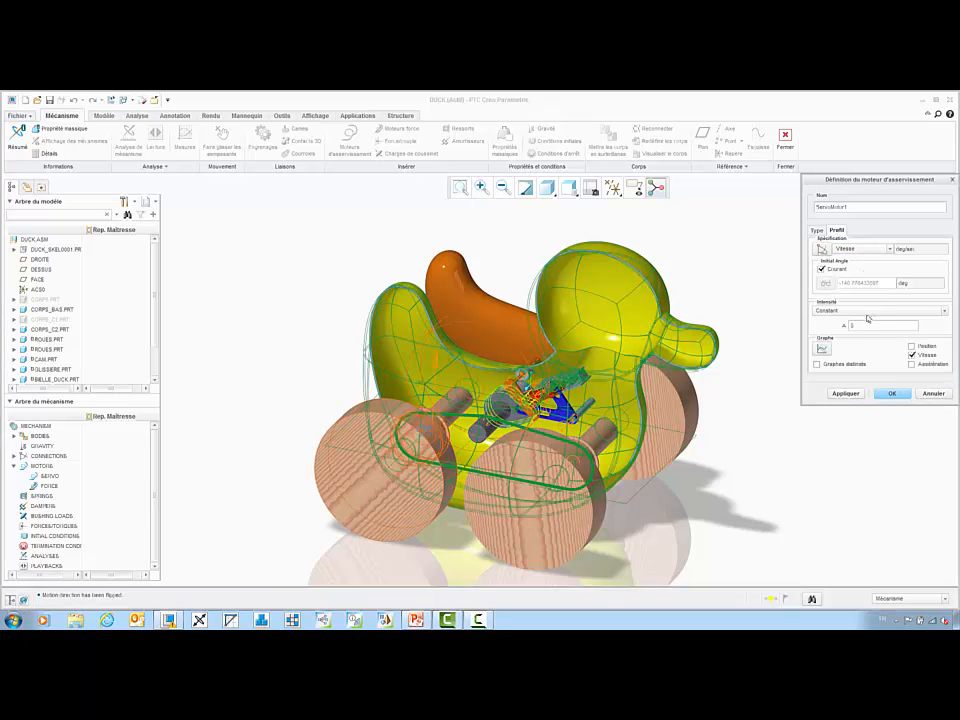
{"action": "left_click", "coordinate": [826, 350]}
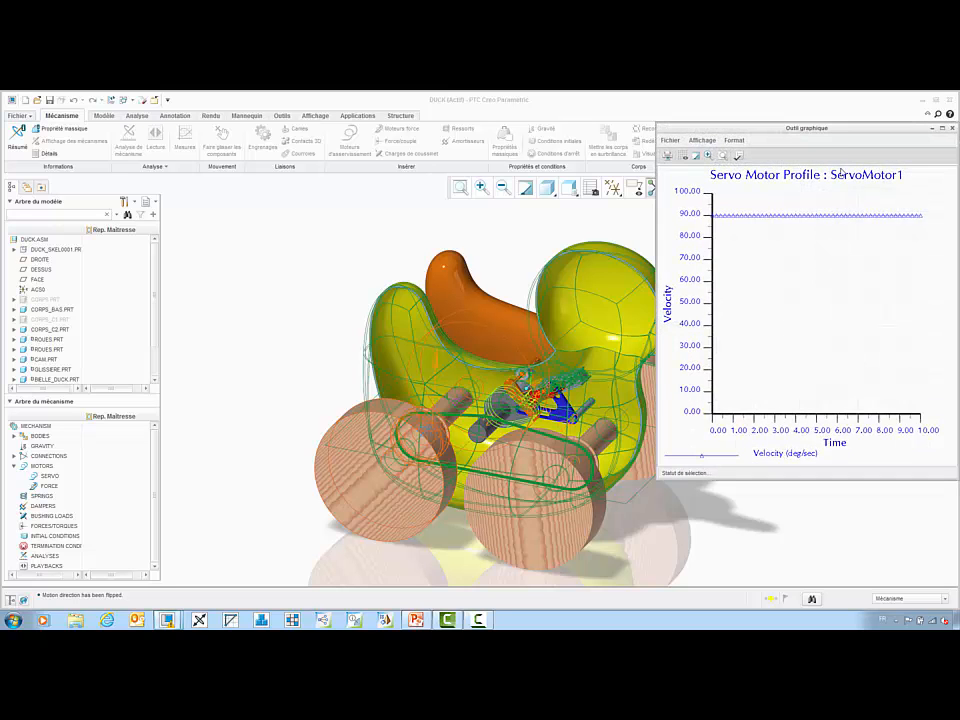
{"action": "left_click_drag", "start_coordinate": [848, 131], "coordinate": [689, 167]}
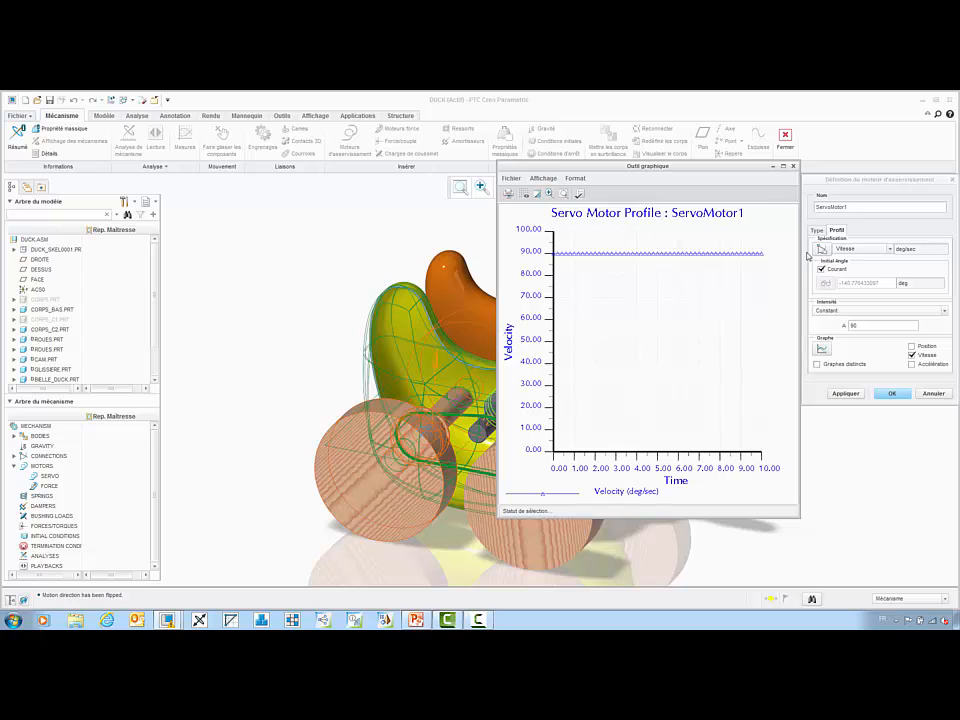
Try a Cosinus intensity for ServoMotor1's velocity profile, with A 36, B 270, C 80 and T 10.
{"action": "left_click", "coordinate": [870, 311]}
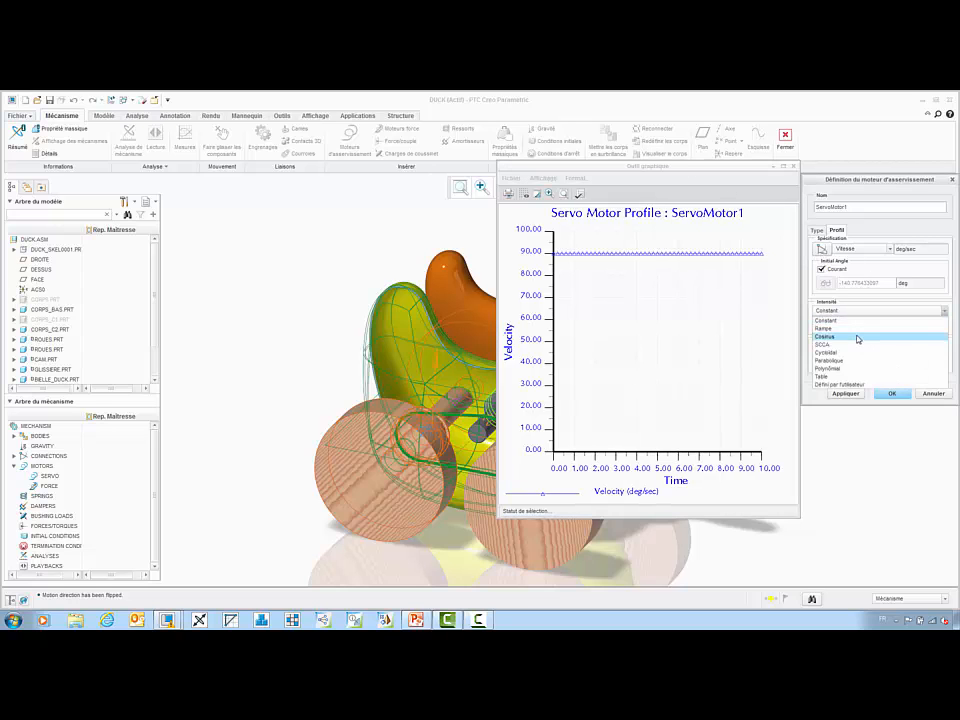
{"action": "left_click", "coordinate": [863, 336]}
{"action": "type", "text": "36"}
{"action": "left_click", "coordinate": [858, 338]}
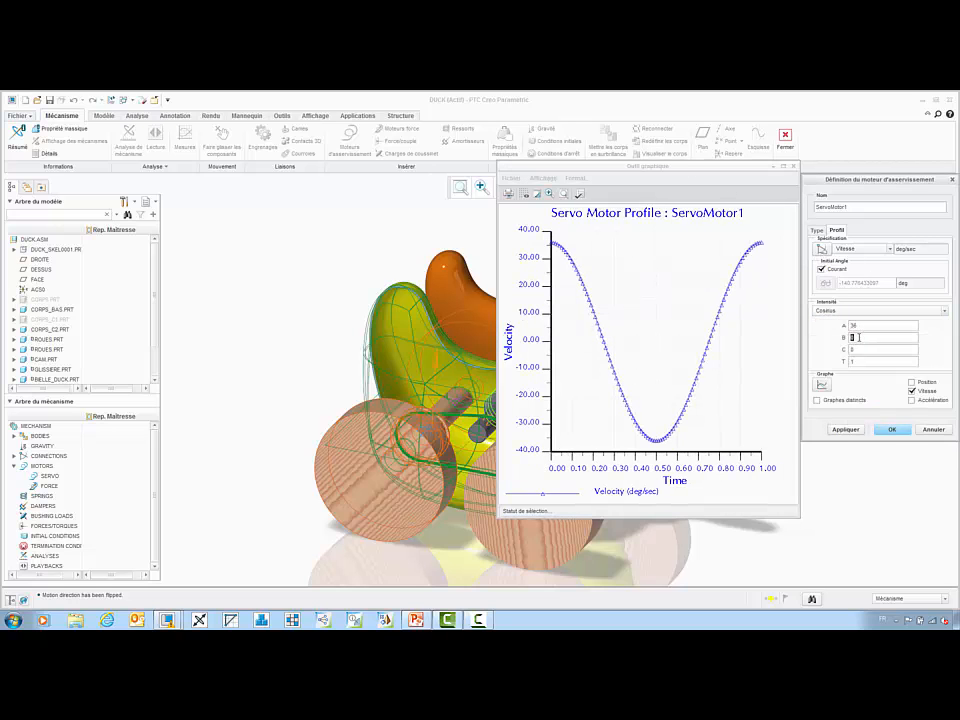
{"action": "type", "text": "270"}
{"action": "left_click", "coordinate": [855, 349]}
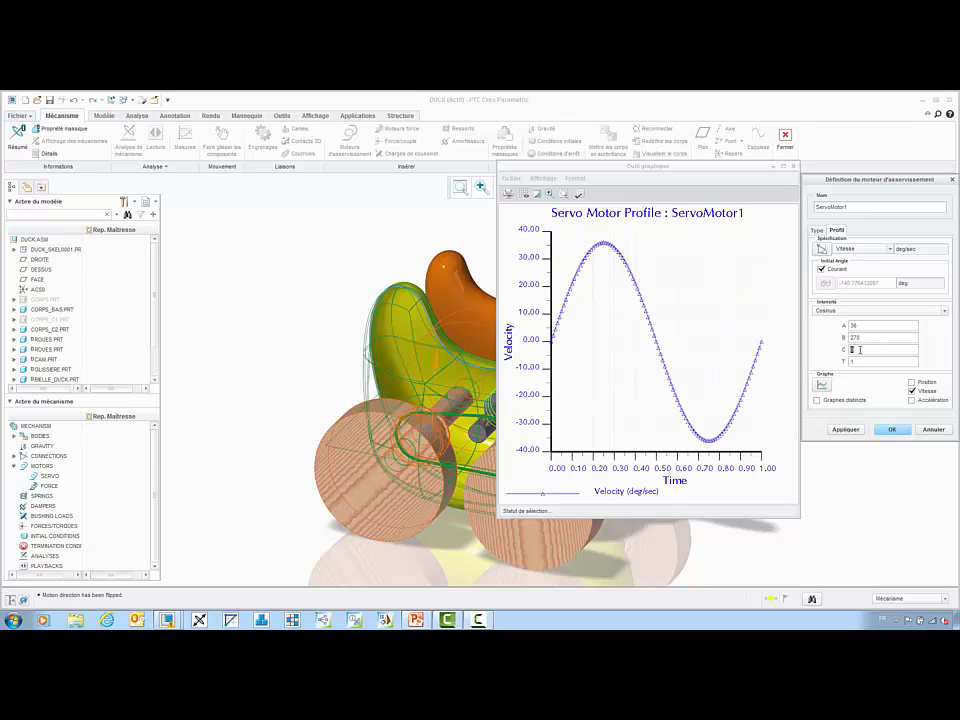
{"action": "type", "text": "80"}
{"action": "left_click", "coordinate": [863, 361]}
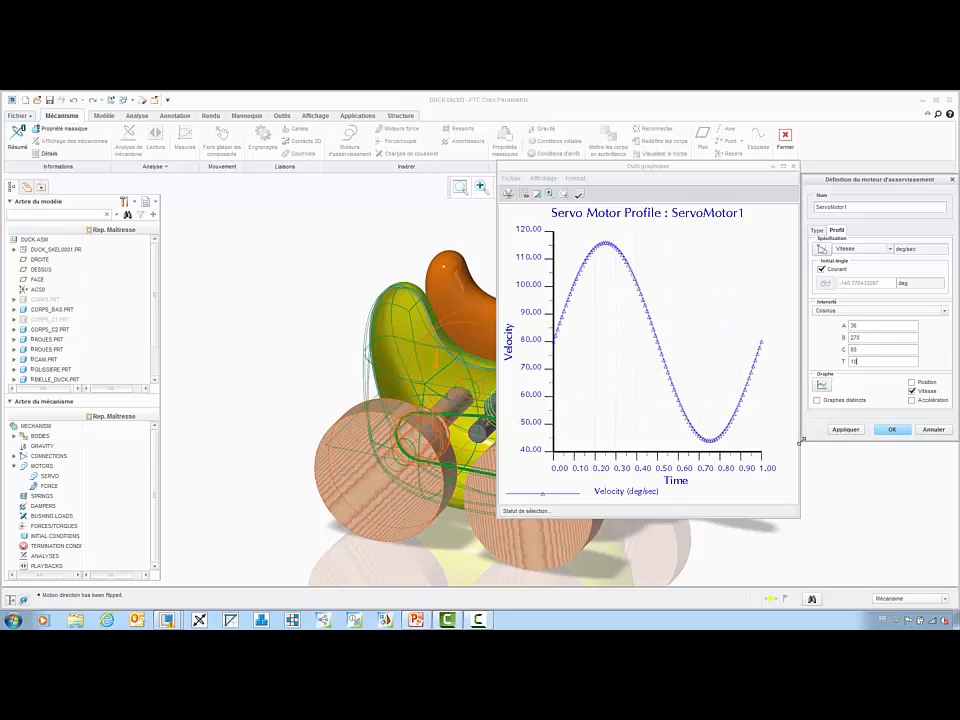
Set ServoMotor1's intensity back to Constant and accept the servo motor definition.
{"action": "left_click", "coordinate": [880, 310]}
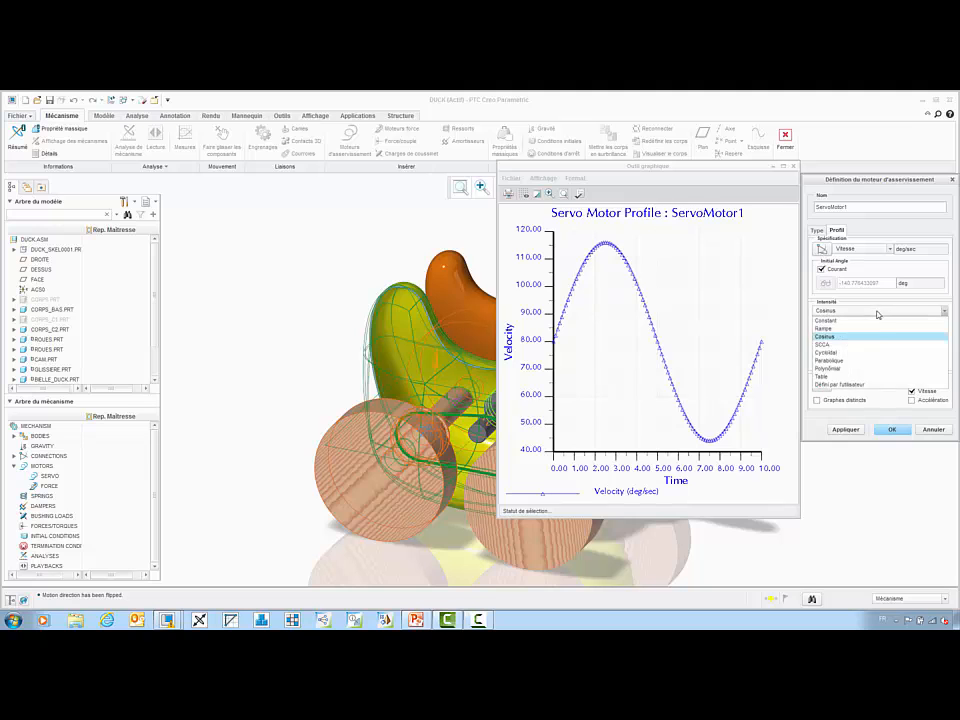
{"action": "left_click", "coordinate": [830, 321]}
{"action": "left_click", "coordinate": [887, 395]}
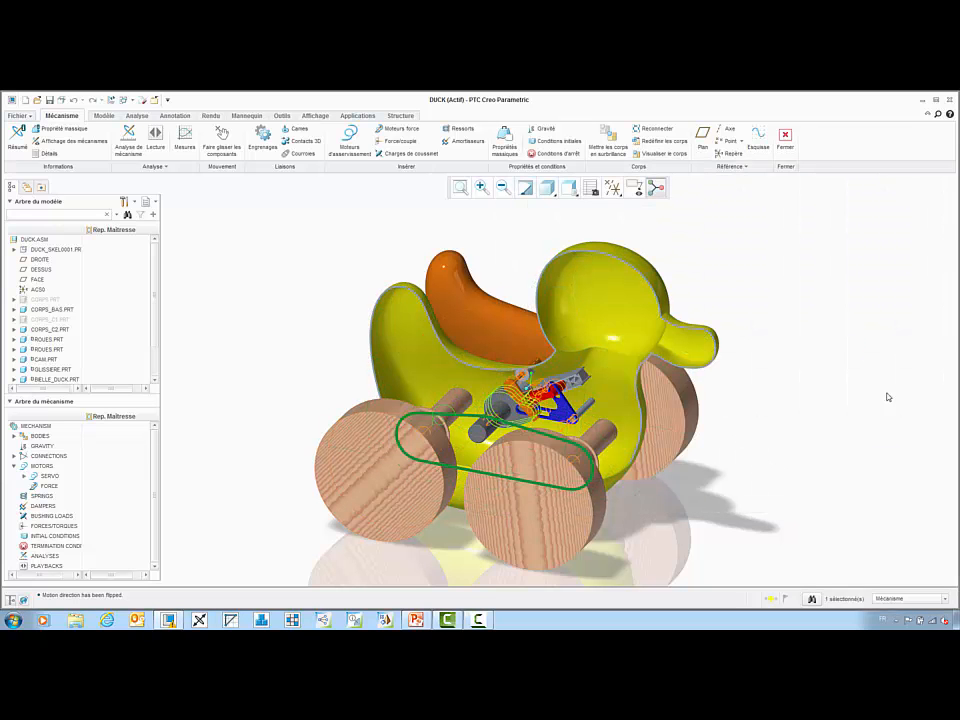
Create a position analysis with an end time of 4 and snapshot 300 as initial configuration, run it and accept it.
{"action": "right_click", "coordinate": [53, 557]}
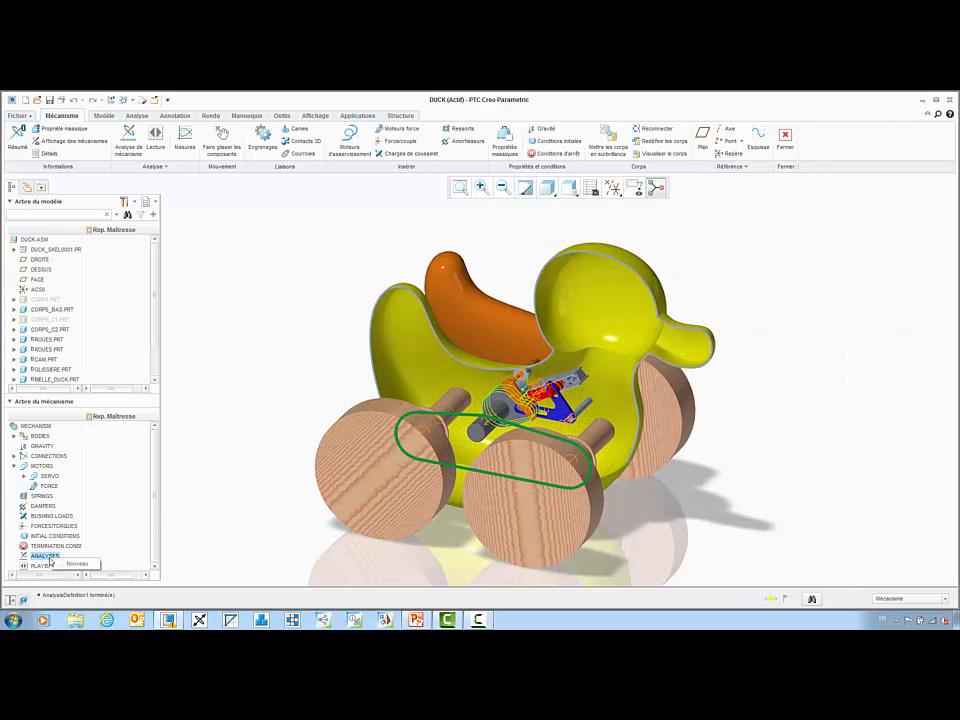
{"action": "left_click", "coordinate": [75, 565]}
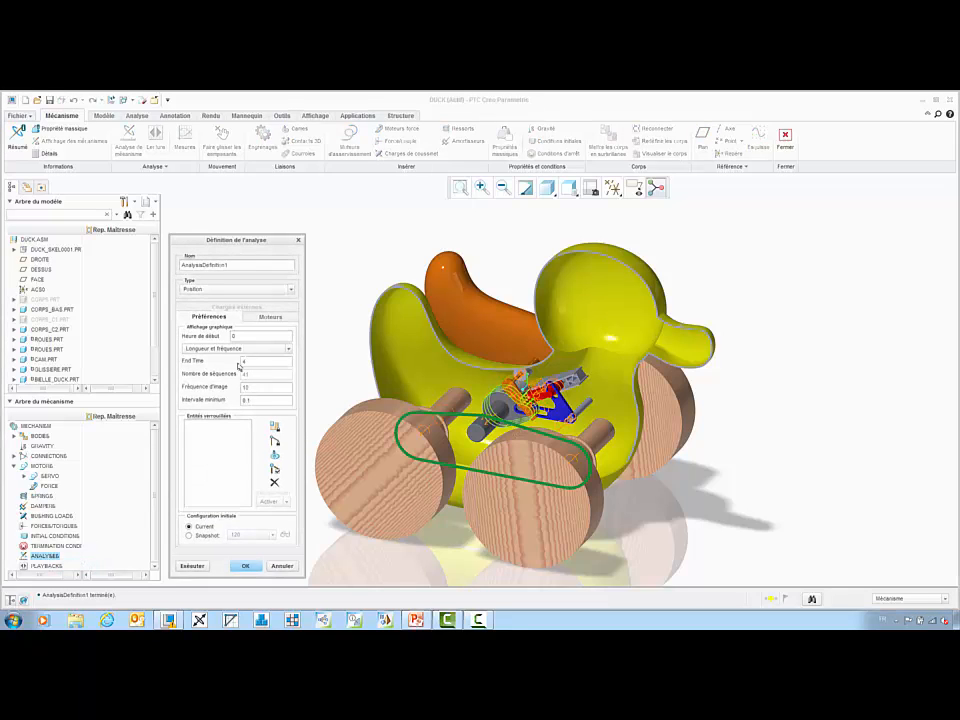
{"action": "left_click", "coordinate": [189, 536]}
{"action": "left_click", "coordinate": [268, 535]}
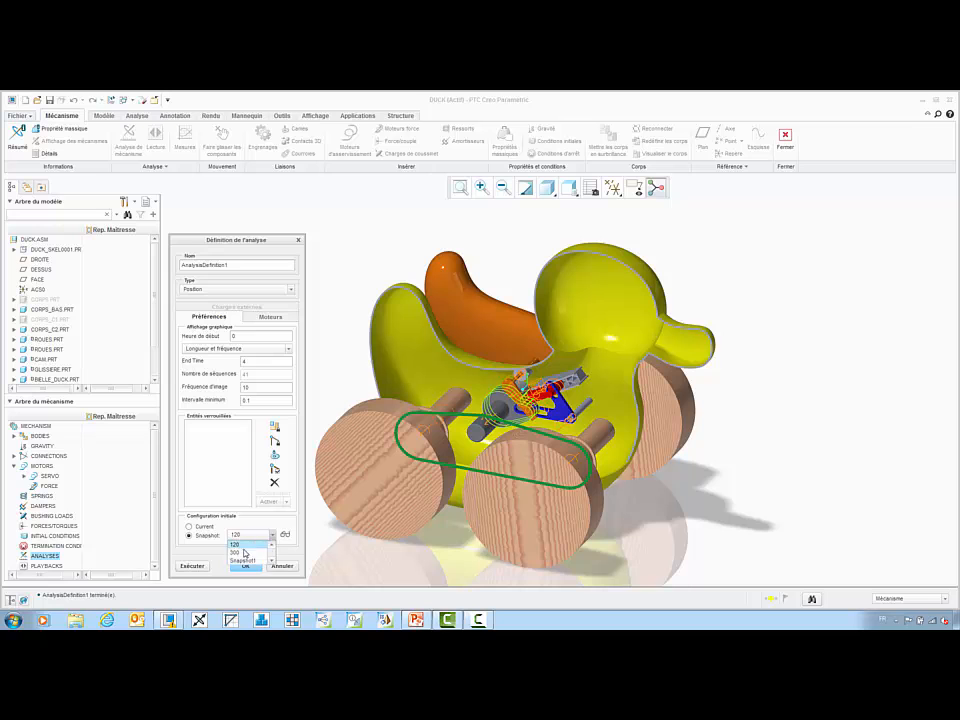
{"action": "left_click", "coordinate": [250, 554]}
{"action": "left_click", "coordinate": [193, 567]}
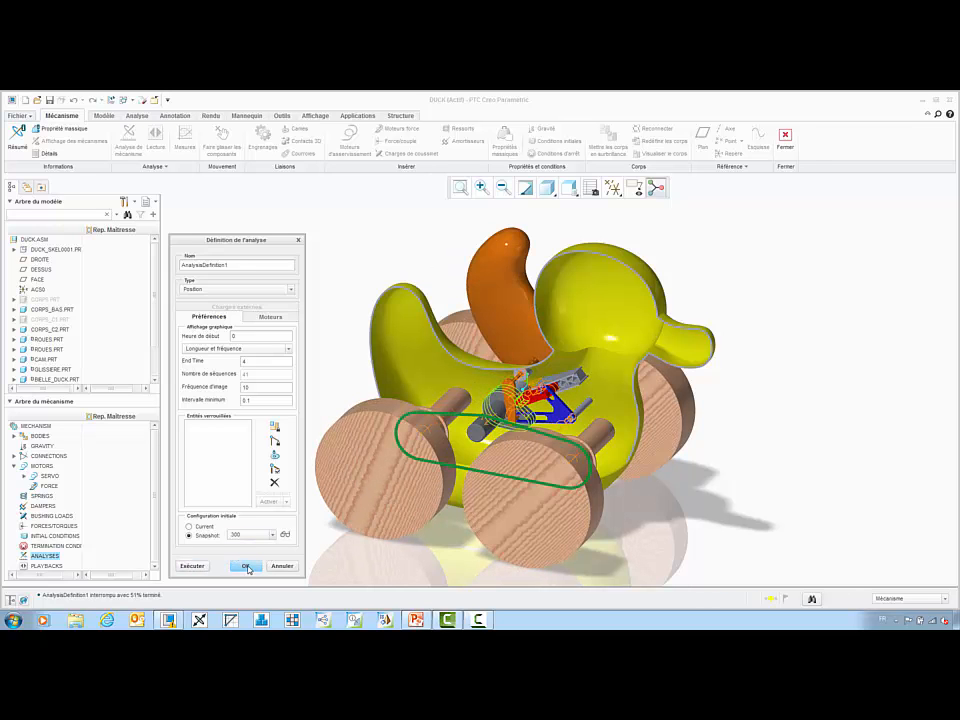
{"action": "left_click", "coordinate": [247, 567]}
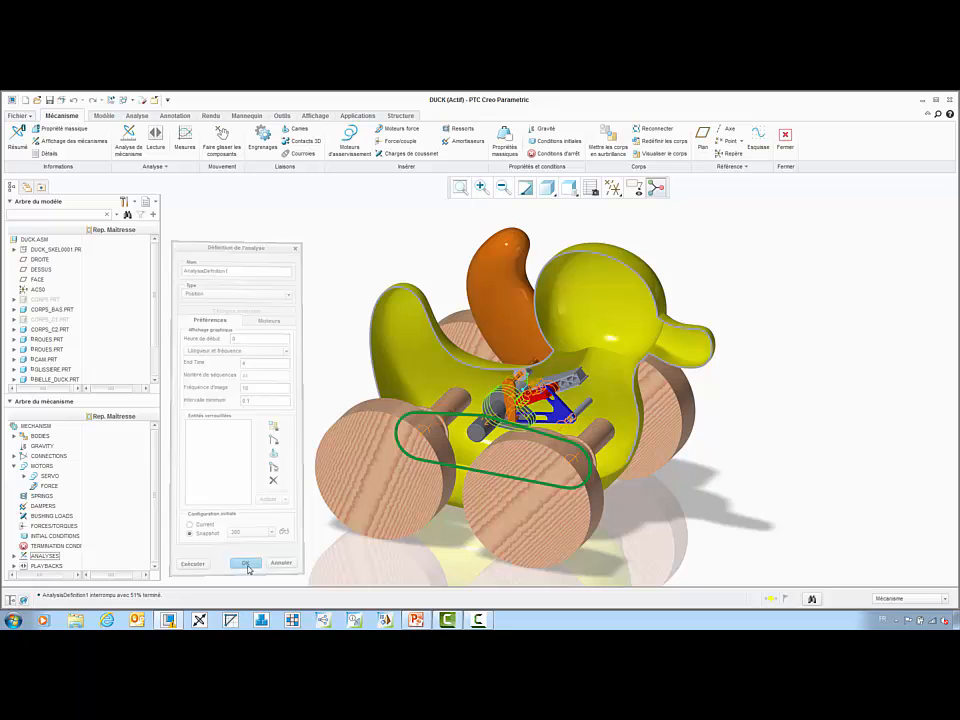
Play back the AnalysisDefinition1 results as an animation at maximum speed, and close the animation.
{"action": "double_click", "coordinate": [52, 568]}
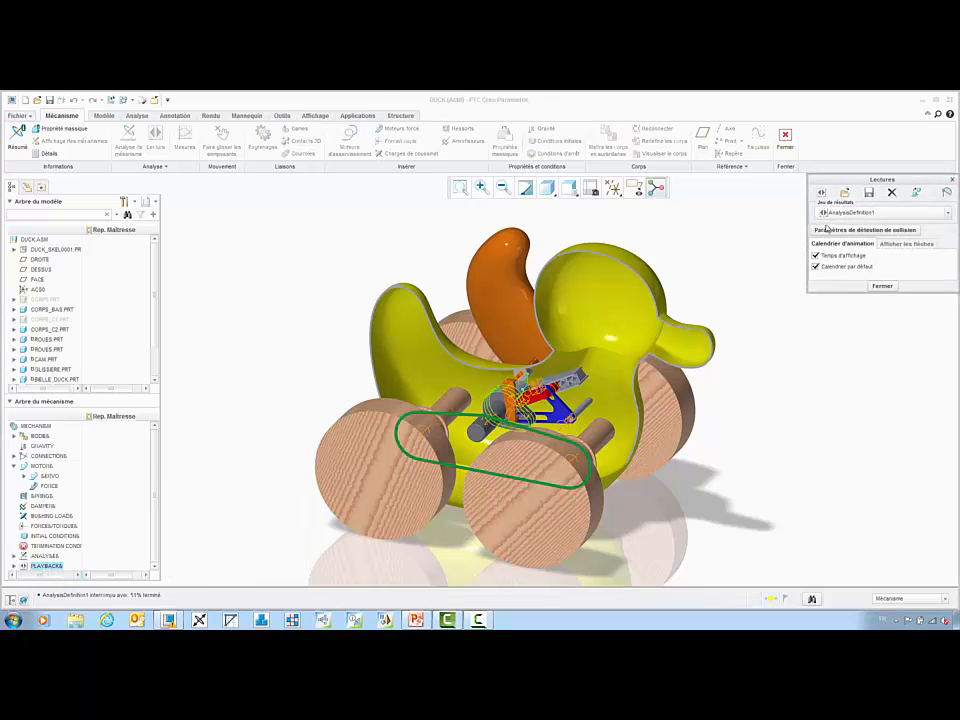
{"action": "left_click", "coordinate": [827, 200]}
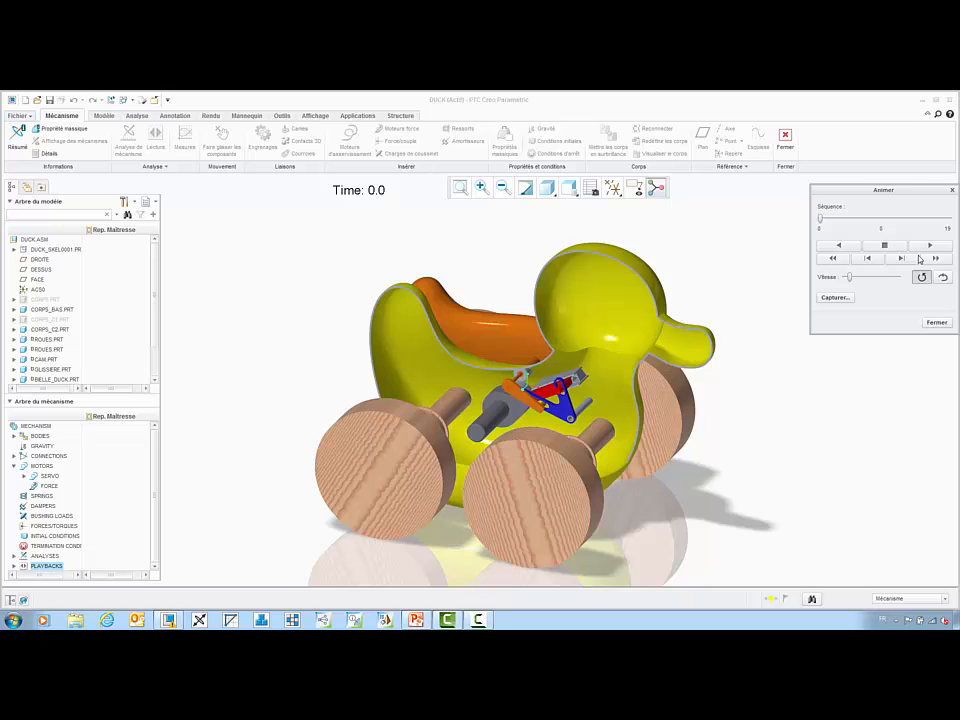
{"action": "left_click", "coordinate": [929, 246]}
{"action": "left_click_drag", "start_coordinate": [850, 278], "coordinate": [901, 280]}
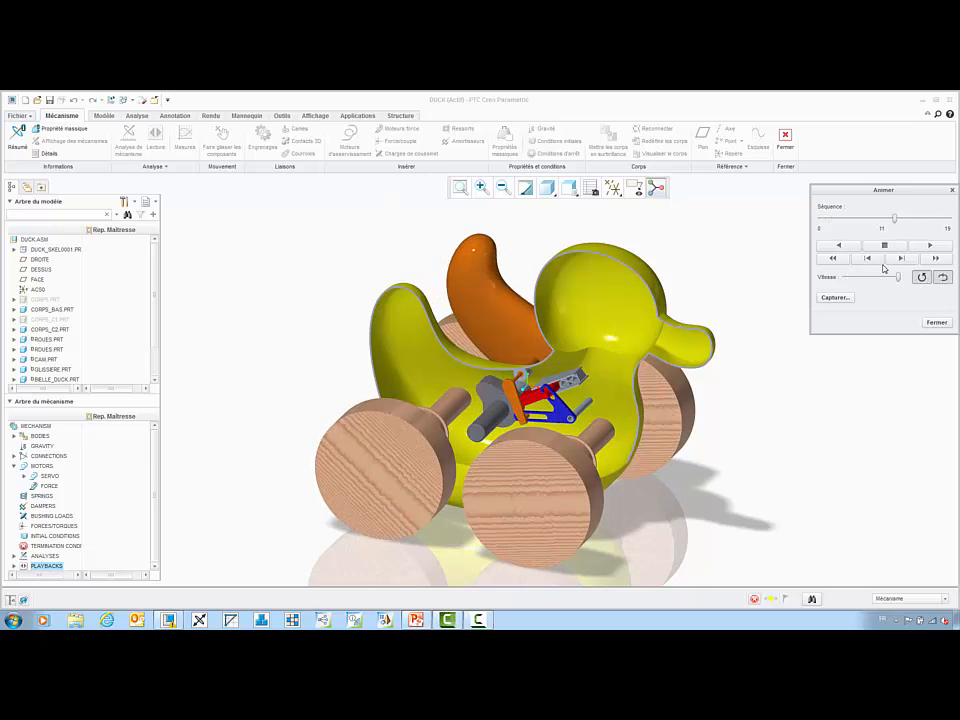
{"action": "left_click", "coordinate": [936, 322]}
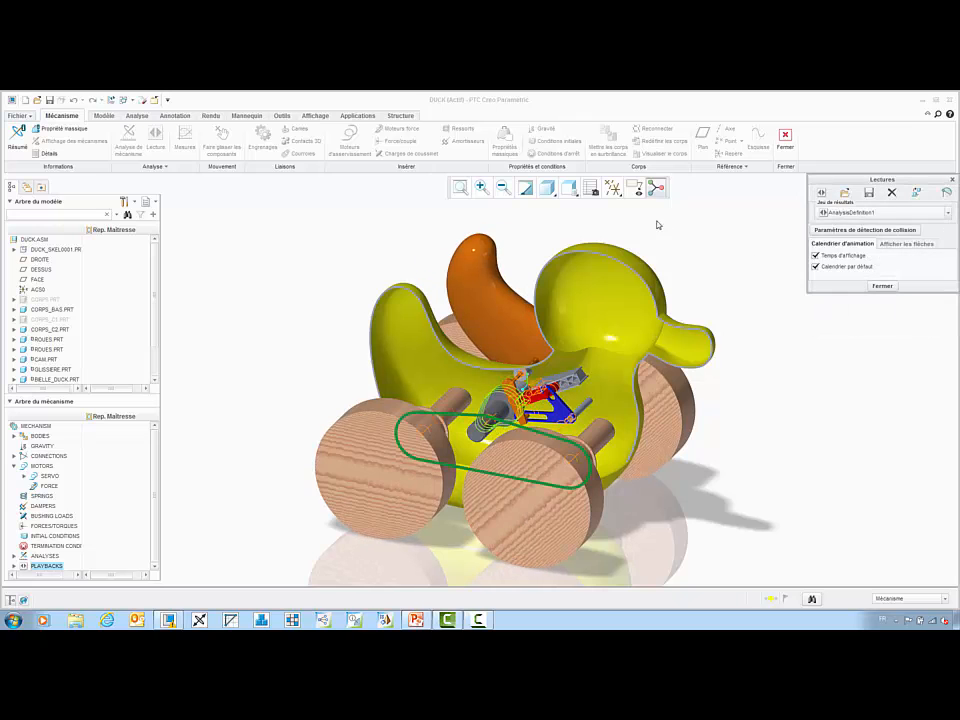
Close the duck assembly and open rov_assy.asm from the ROV folder.
{"action": "left_click", "coordinate": [158, 102]}
{"action": "left_click", "coordinate": [489, 408]}
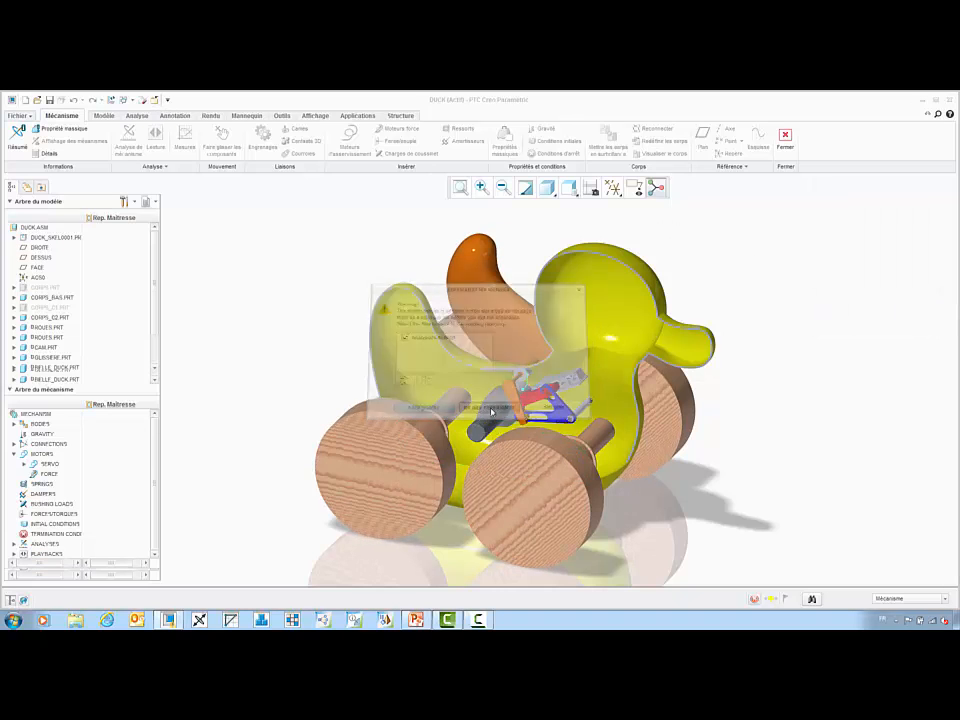
{"action": "left_click", "coordinate": [40, 136]}
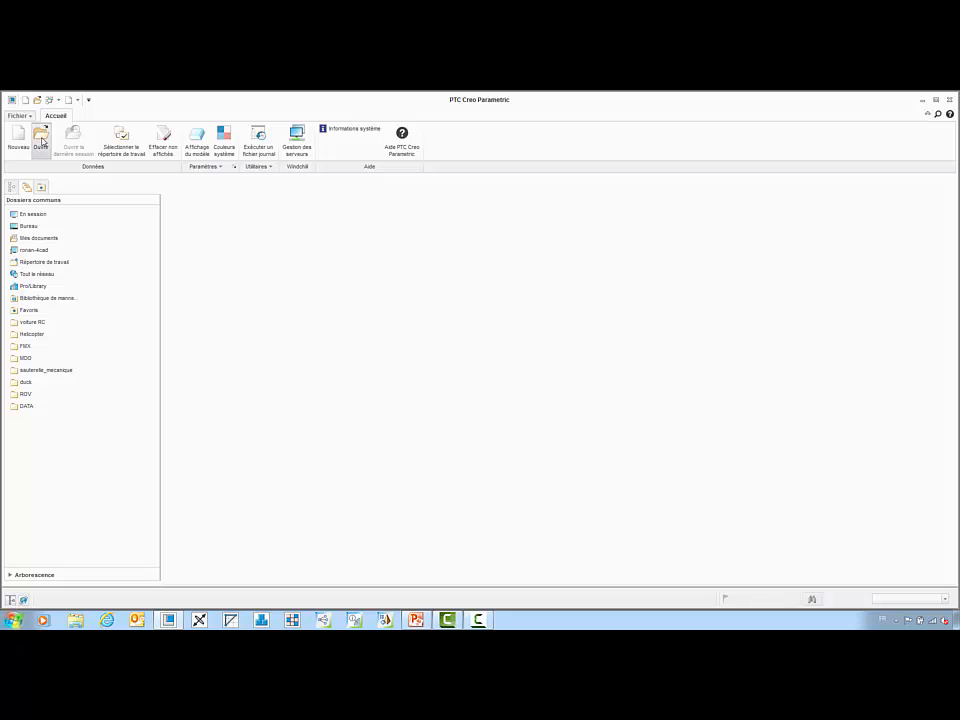
{"action": "left_click", "coordinate": [253, 466]}
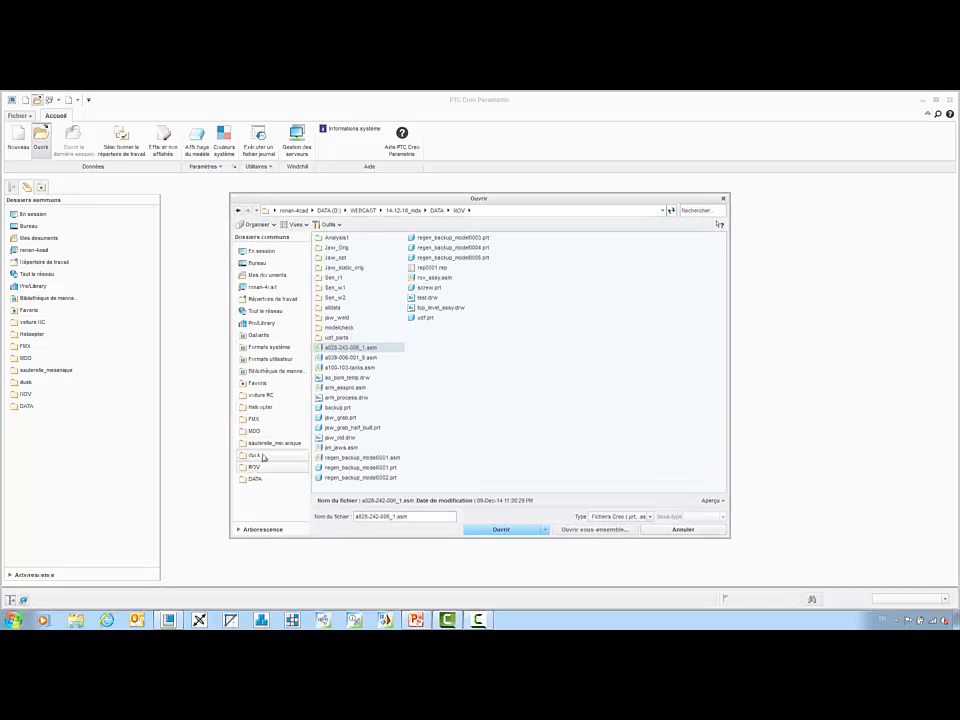
{"action": "double_click", "coordinate": [421, 279]}
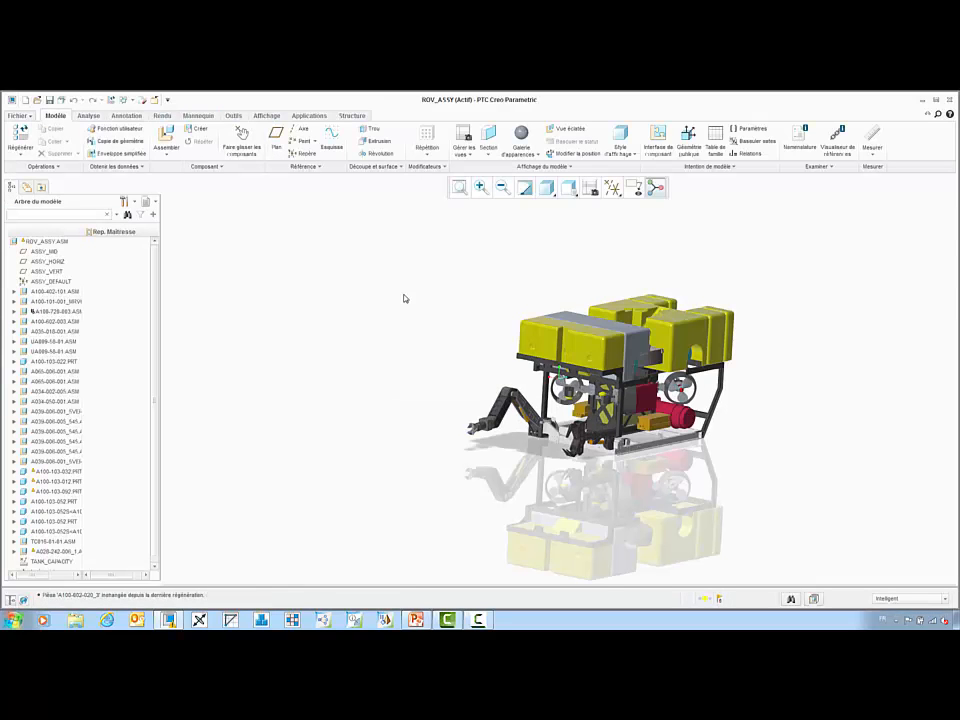
Test the motion of the ROV's two manipulator arms with the component drag tool, cancelling each move.
{"action": "left_click", "coordinate": [243, 146]}
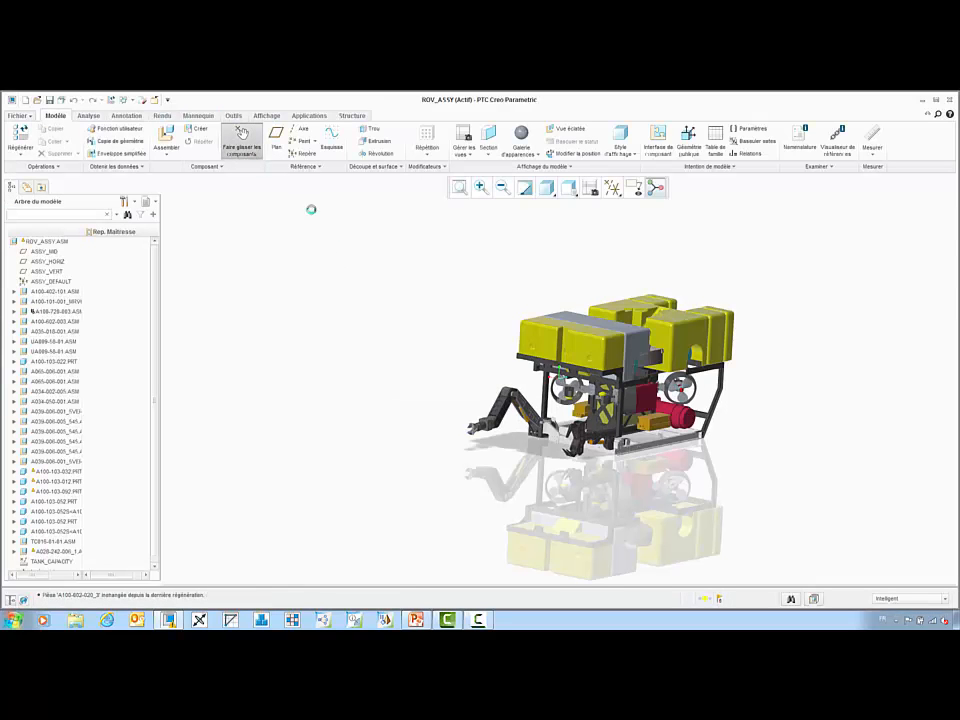
{"action": "scroll", "coordinate": [568, 450], "scroll_direction": "up", "scroll_amount": 3}
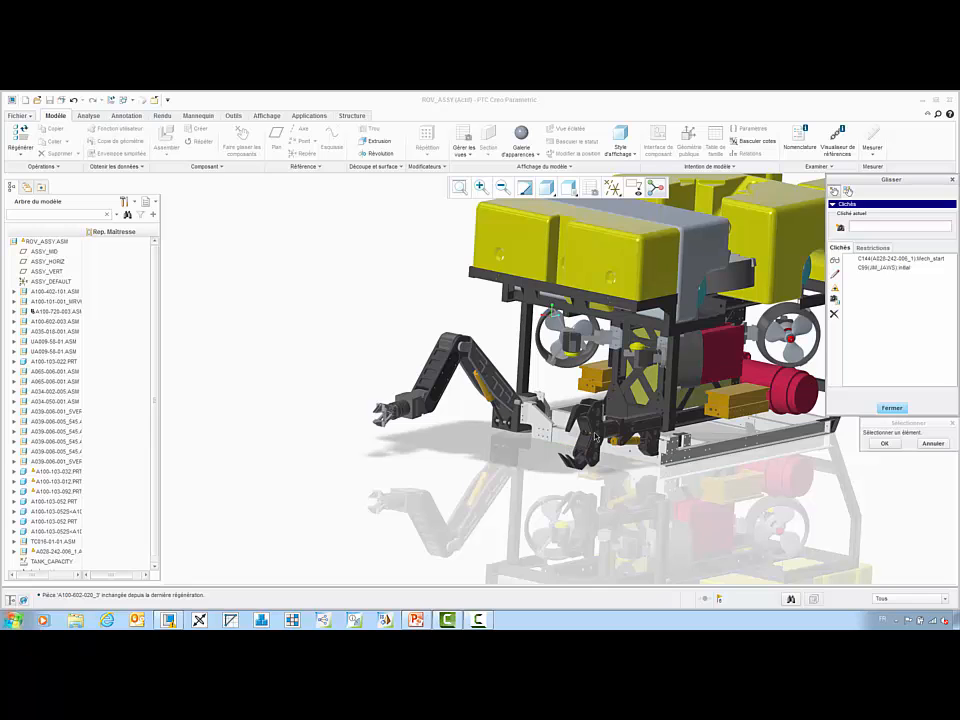
{"action": "left_click", "coordinate": [594, 437]}
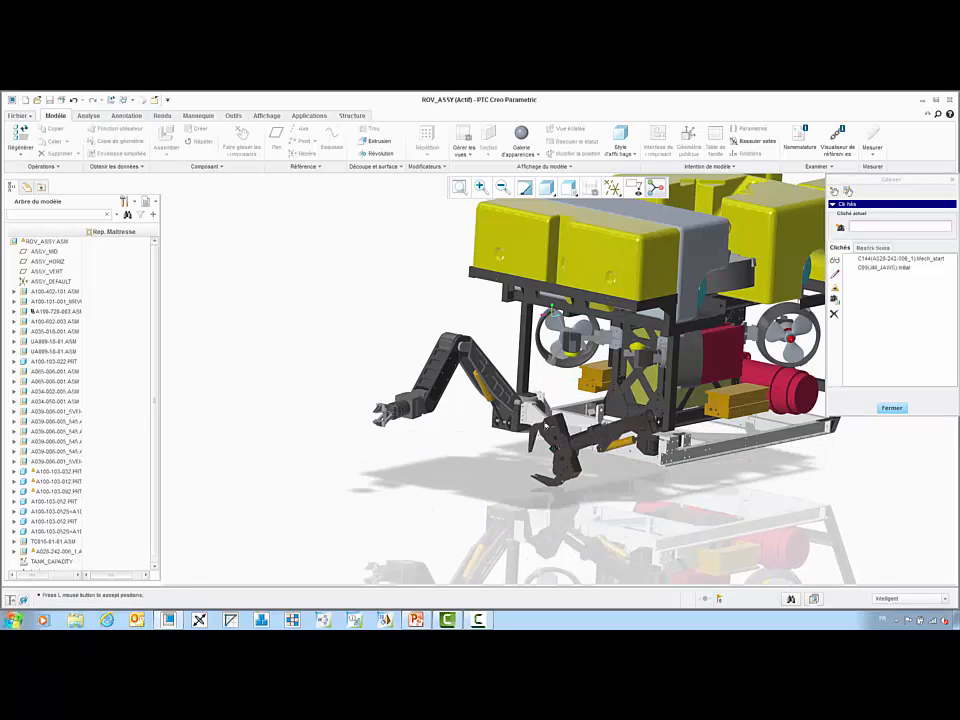
{"action": "middle_click", "coordinate": [470, 438]}
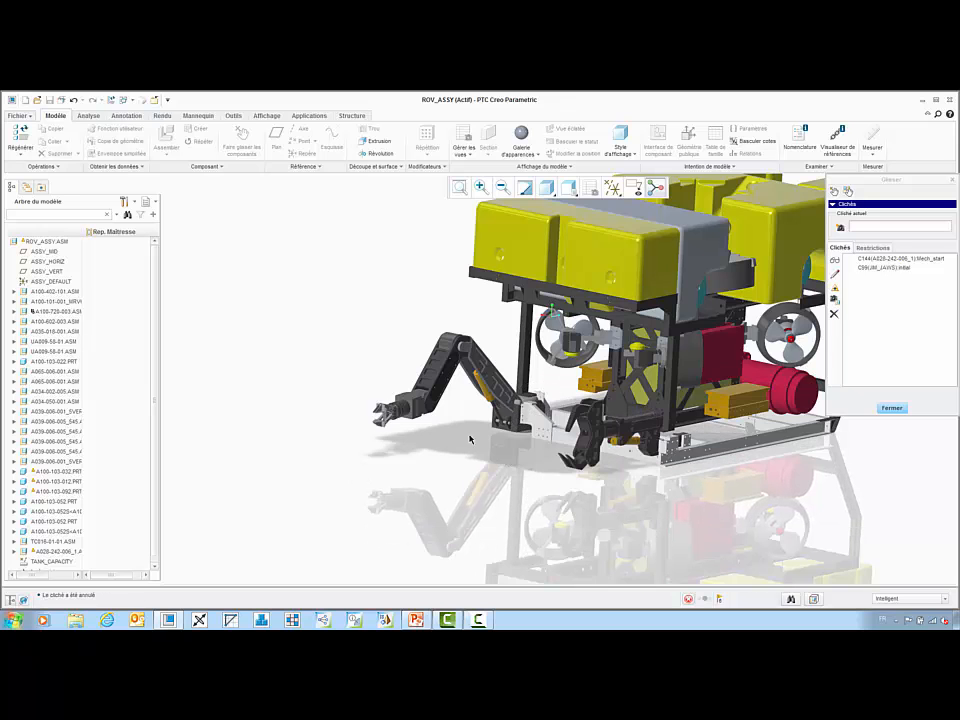
{"action": "left_click", "coordinate": [418, 413]}
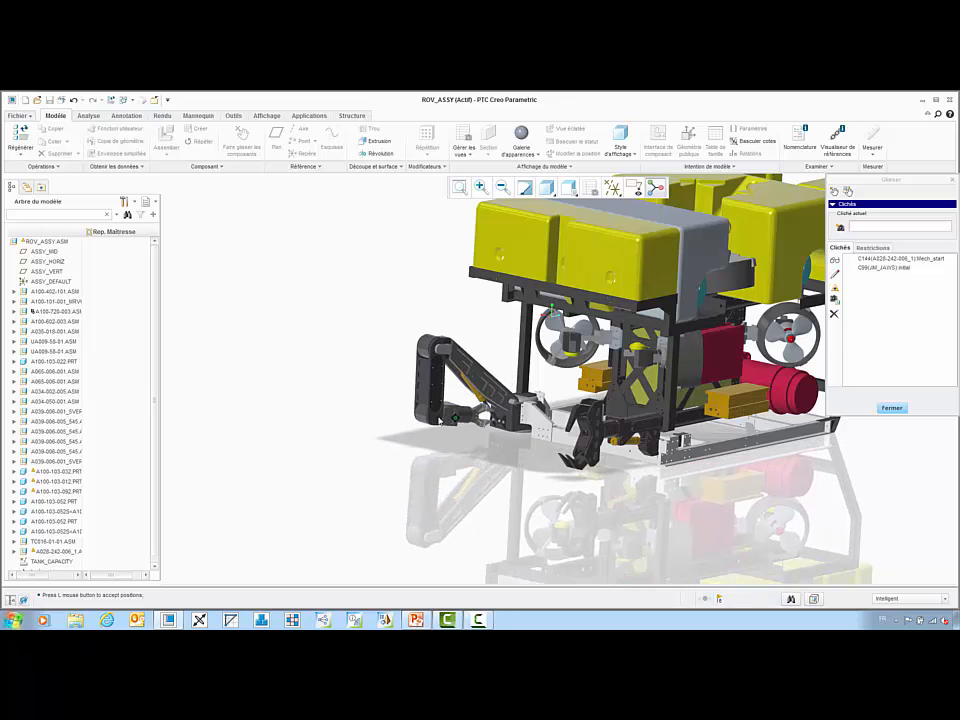
{"action": "middle_click", "coordinate": [319, 354]}
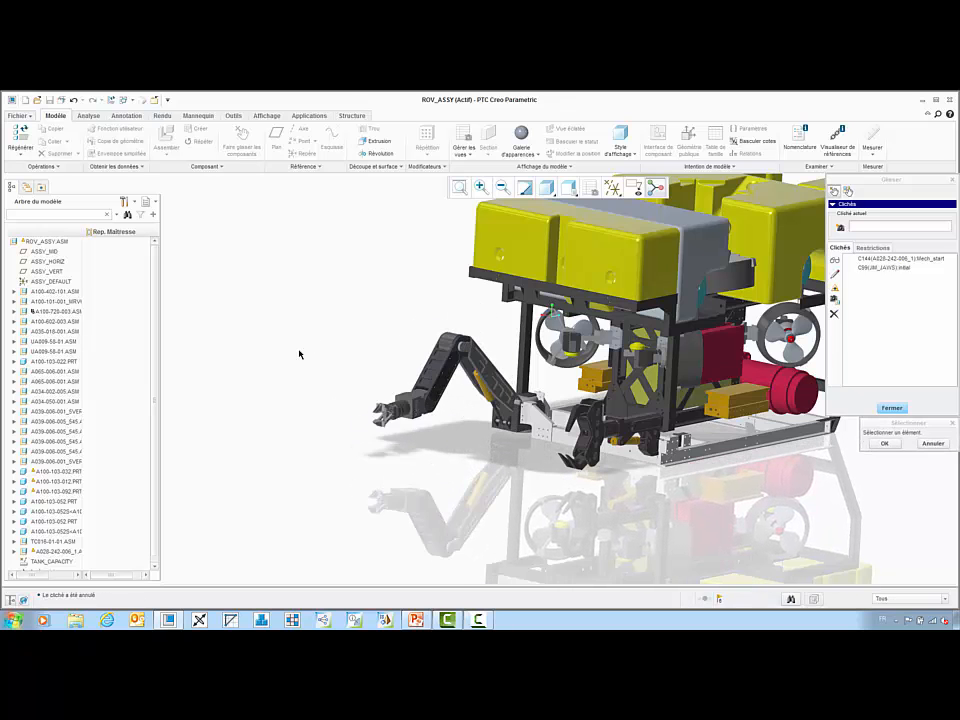
{"action": "middle_click", "coordinate": [301, 353]}
{"action": "middle_click", "coordinate": [300, 353]}
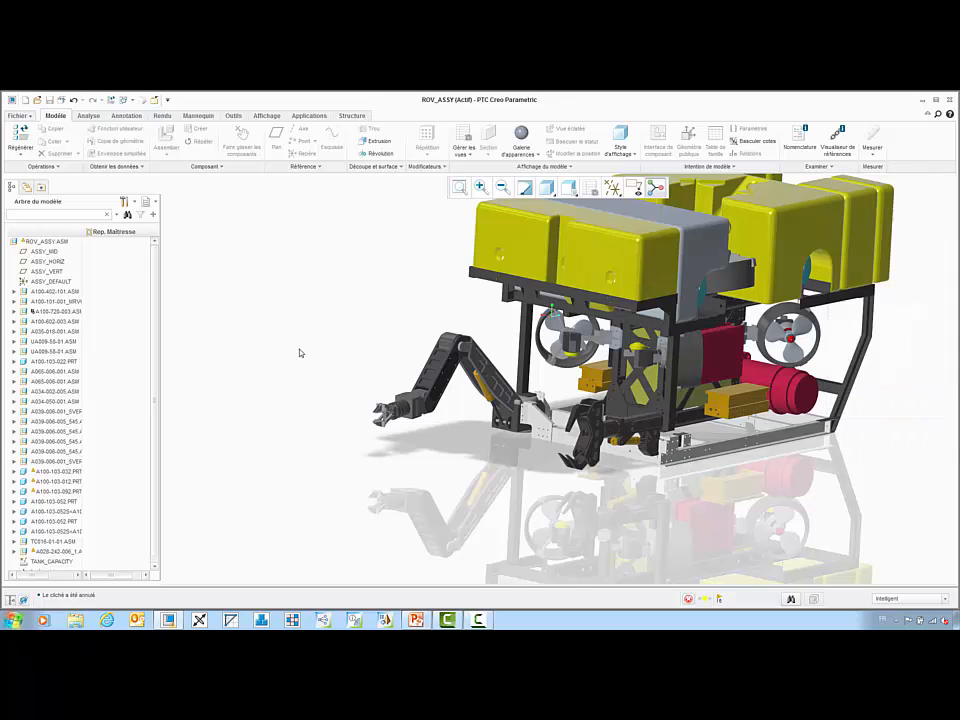
Switch the ROV assembly to the Mechanism application and expand its list of servo motors.
{"action": "left_click", "coordinate": [298, 118]}
{"action": "left_click", "coordinate": [216, 138]}
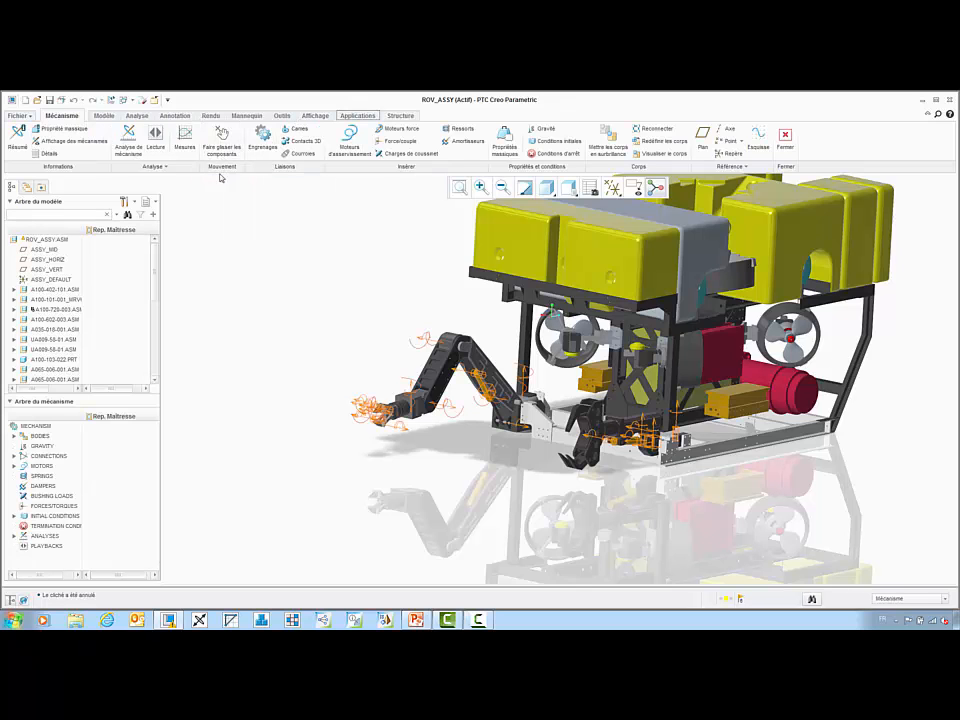
{"action": "left_click", "coordinate": [13, 466]}
{"action": "left_click", "coordinate": [24, 477]}
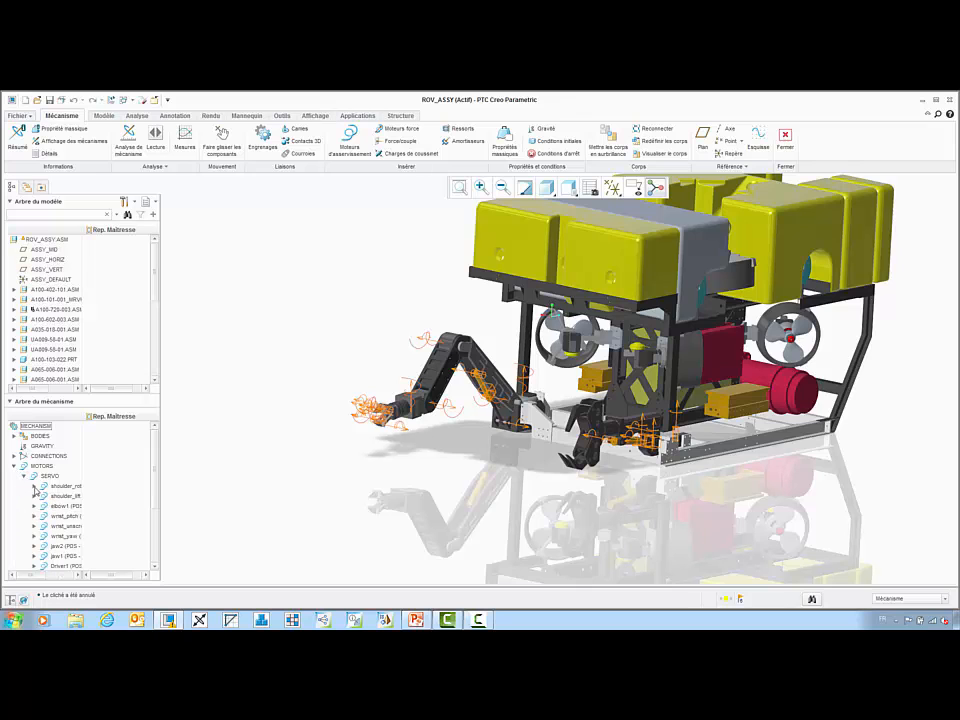
Examine the shoulder_rot servo motor's table-based position profile and its graph, and leave the definition without changes.
{"action": "right_click", "coordinate": [64, 487]}
{"action": "left_click", "coordinate": [85, 506]}
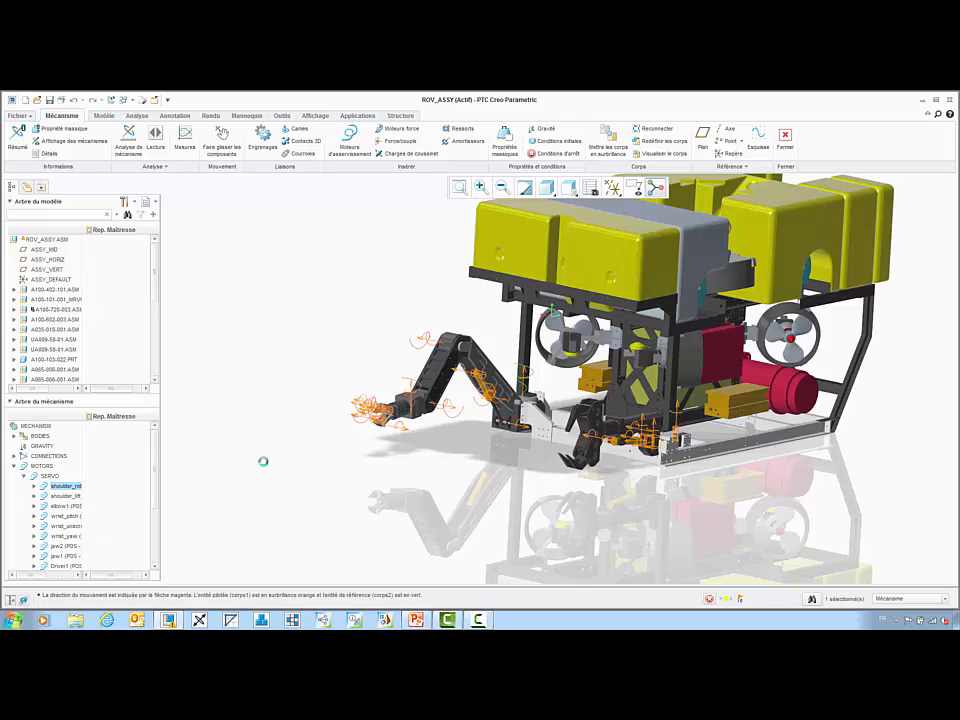
{"action": "left_click", "coordinate": [770, 231]}
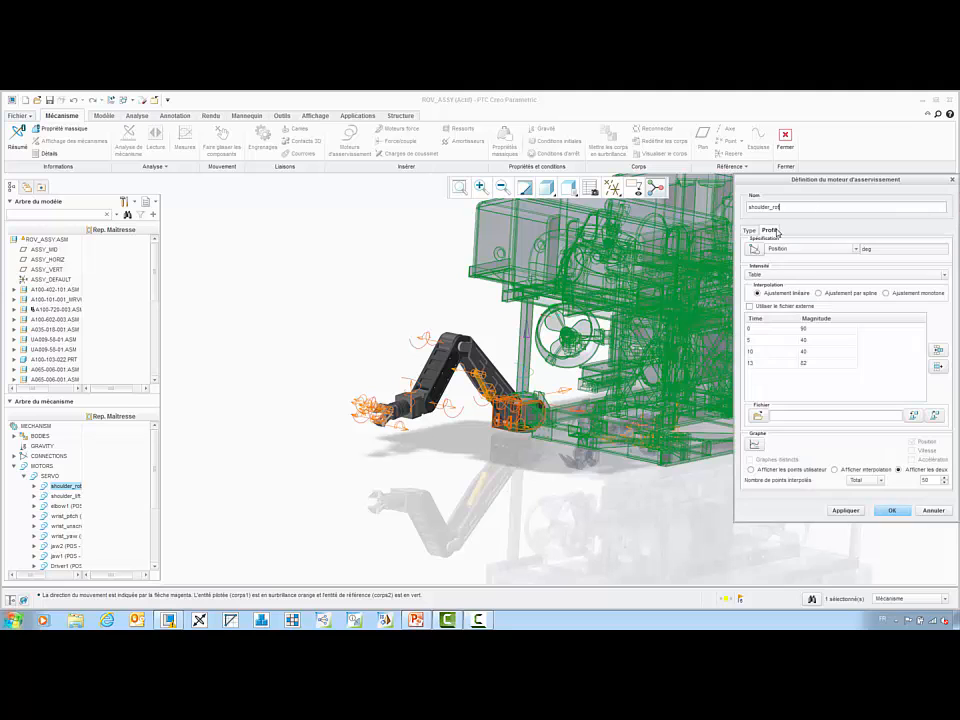
{"action": "left_click", "coordinate": [754, 445]}
{"action": "left_click_drag", "start_coordinate": [802, 136], "coordinate": [562, 146]}
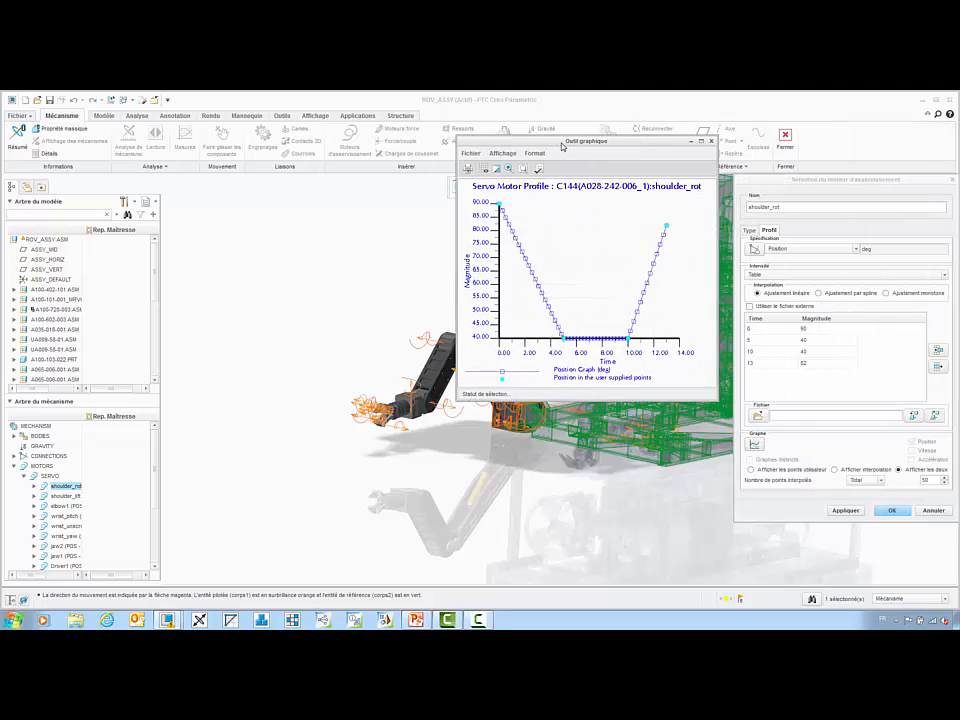
{"action": "left_click", "coordinate": [708, 142]}
{"action": "left_click", "coordinate": [917, 511]}
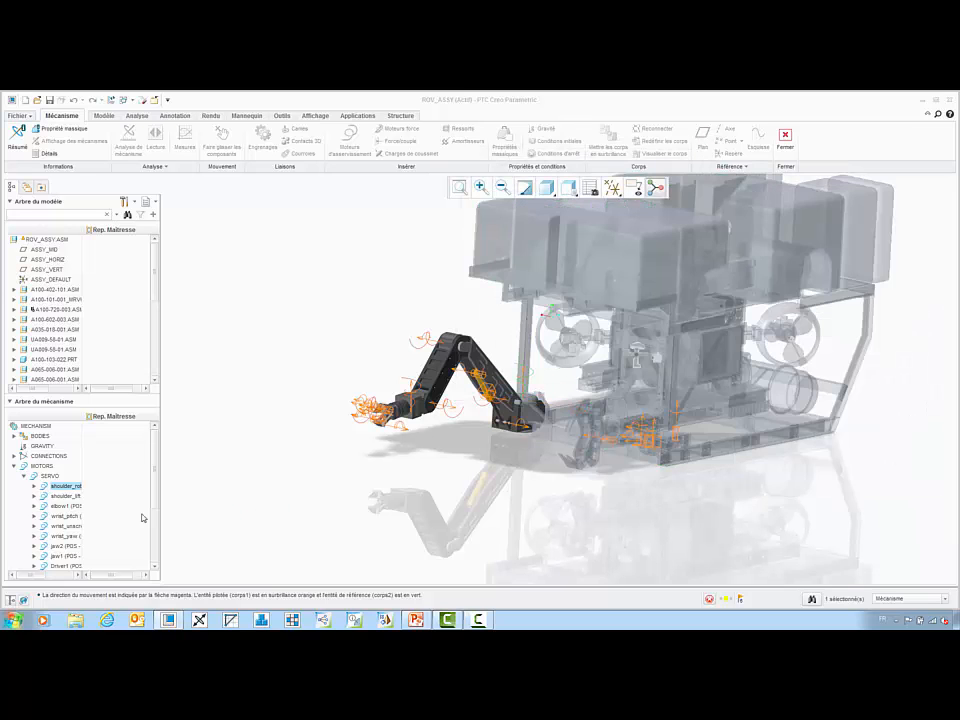
Examine the Driver2 servo motor's ramp profile and plot its position graph.
{"action": "scroll", "coordinate": [55, 540], "scroll_direction": "down", "scroll_amount": 3}
{"action": "right_click", "coordinate": [62, 481]}
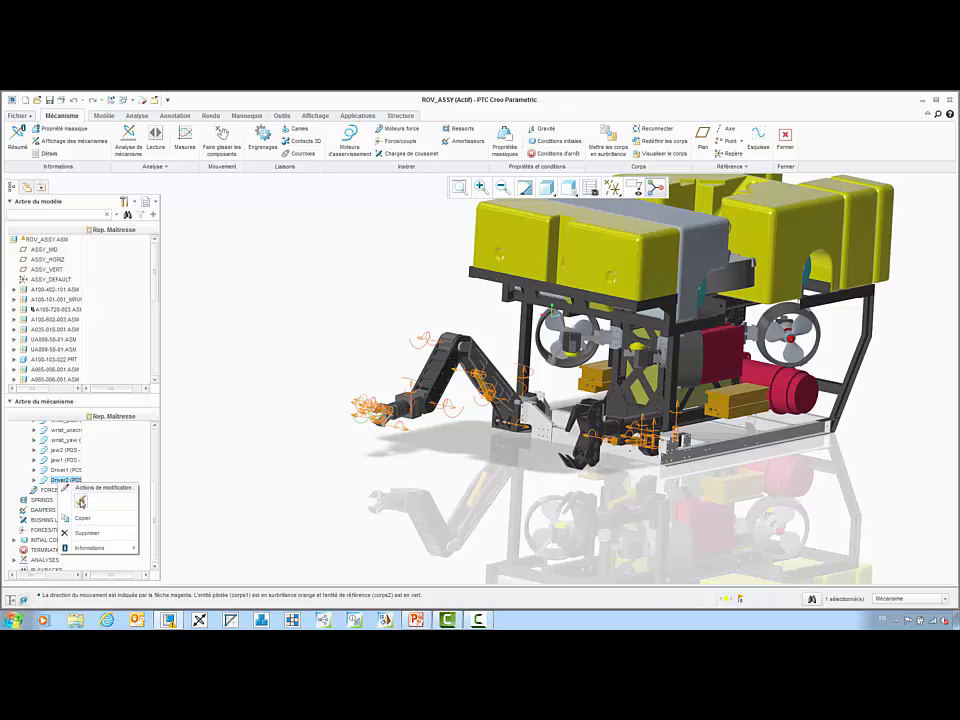
{"action": "left_click", "coordinate": [81, 502]}
{"action": "left_click", "coordinate": [769, 231]}
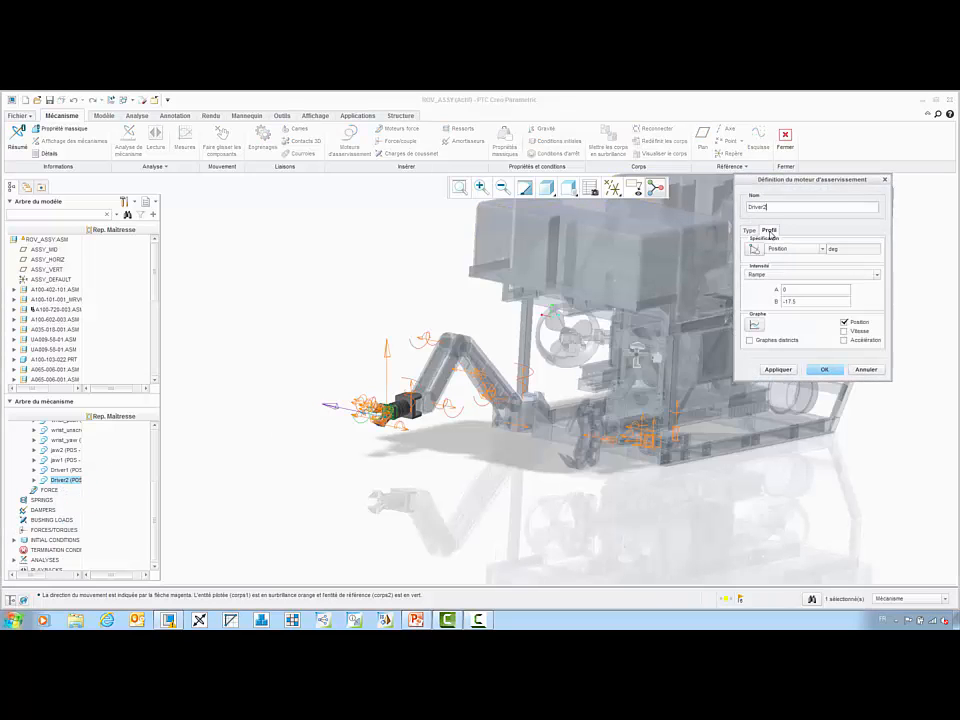
{"action": "left_click", "coordinate": [755, 324]}
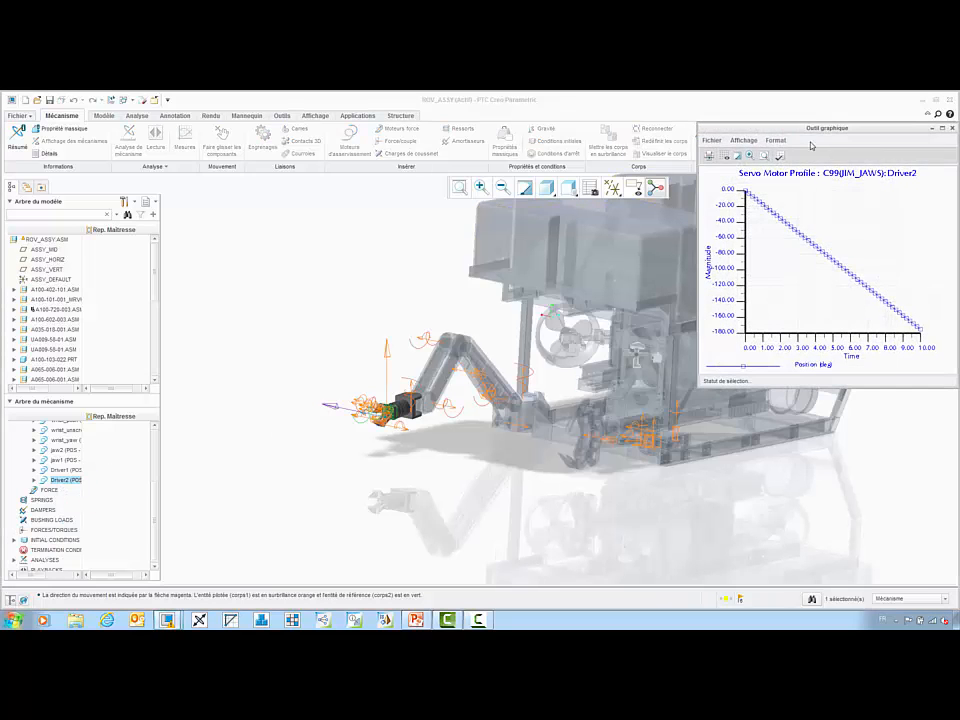
Close the Driver2 profile graph and leave the servo motor definition without changes.
{"action": "left_click_drag", "start_coordinate": [820, 132], "coordinate": [585, 165]}
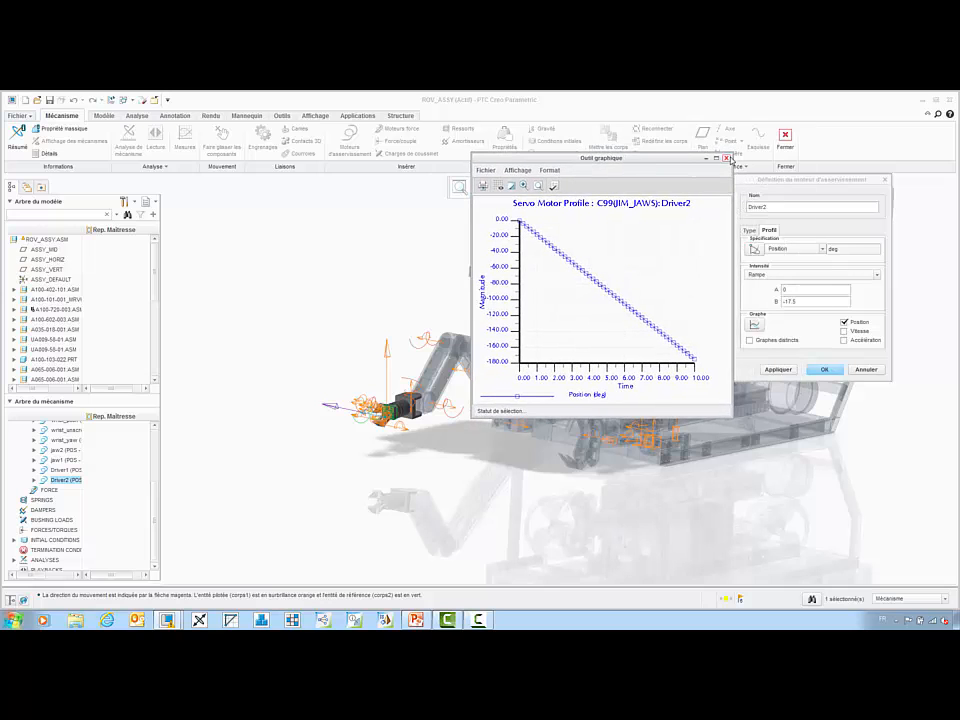
{"action": "left_click", "coordinate": [727, 158]}
{"action": "left_click", "coordinate": [866, 369]}
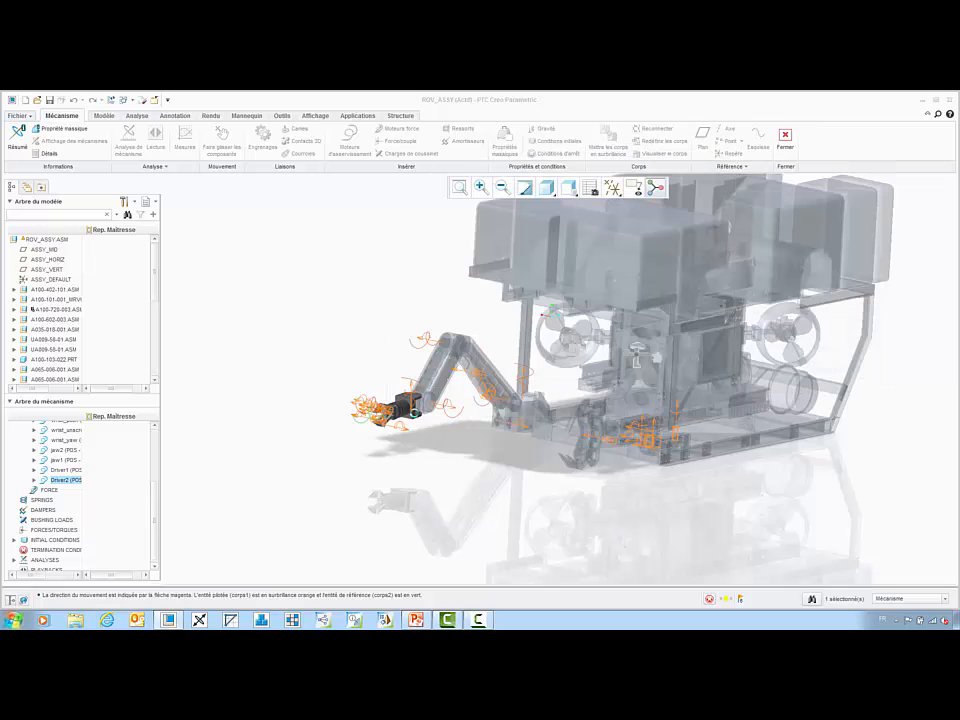
Set up a new position analysis with end time 13, keep only the shoulder_rot motor, and run it.
{"action": "double_click", "coordinate": [33, 560]}
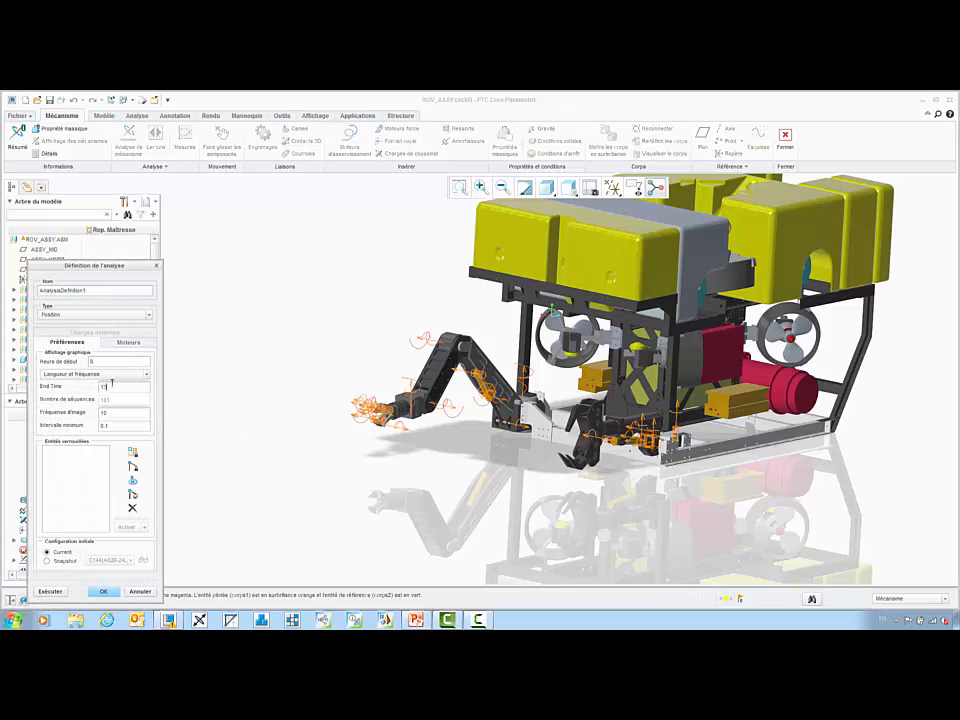
{"action": "left_click", "coordinate": [119, 343]}
{"action": "left_click_drag", "start_coordinate": [97, 373], "coordinate": [141, 430]}
{"action": "left_click", "coordinate": [162, 377]}
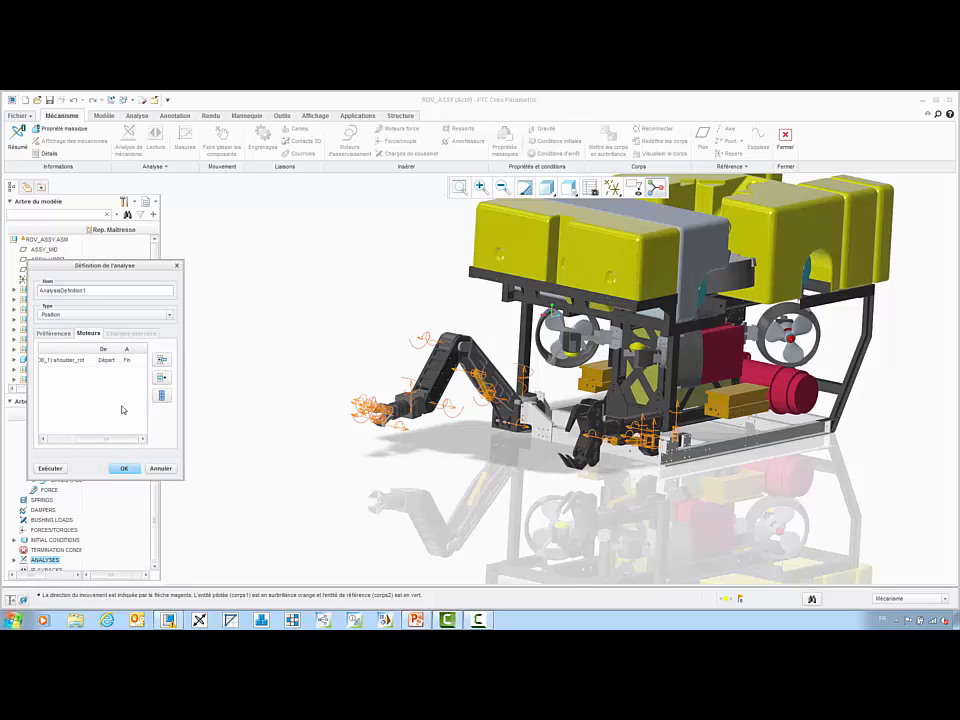
{"action": "left_click", "coordinate": [50, 468]}
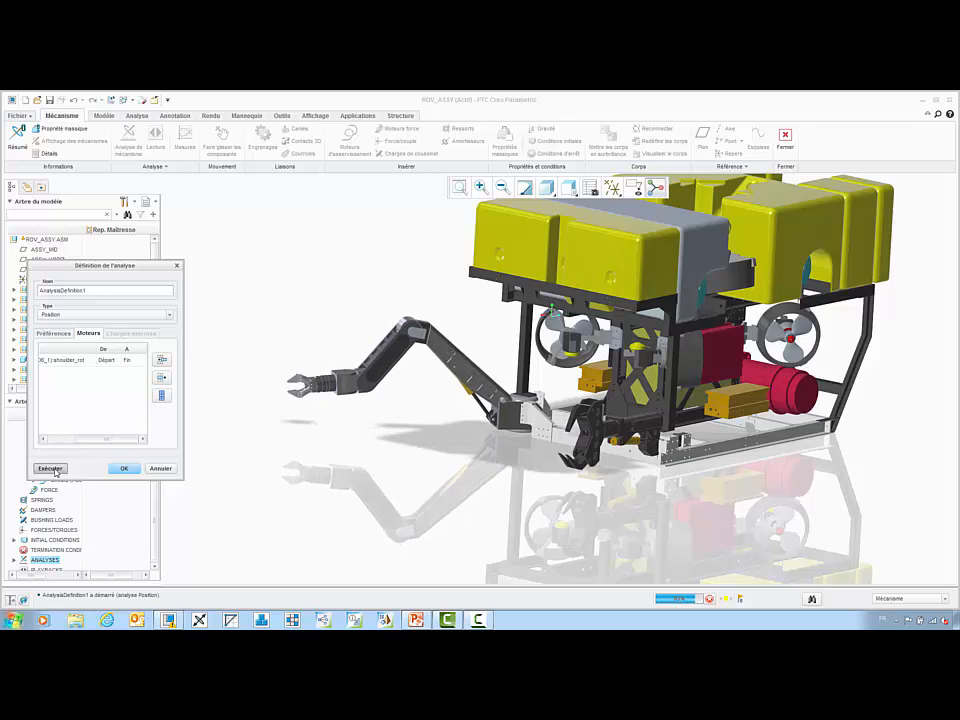
Try the analysis again with the wrist_unscrew motor added alongside shoulder_rot, and discard the definition after the run.
{"action": "left_click", "coordinate": [158, 376]}
{"action": "left_click", "coordinate": [86, 375]}
{"action": "left_click", "coordinate": [88, 377]}
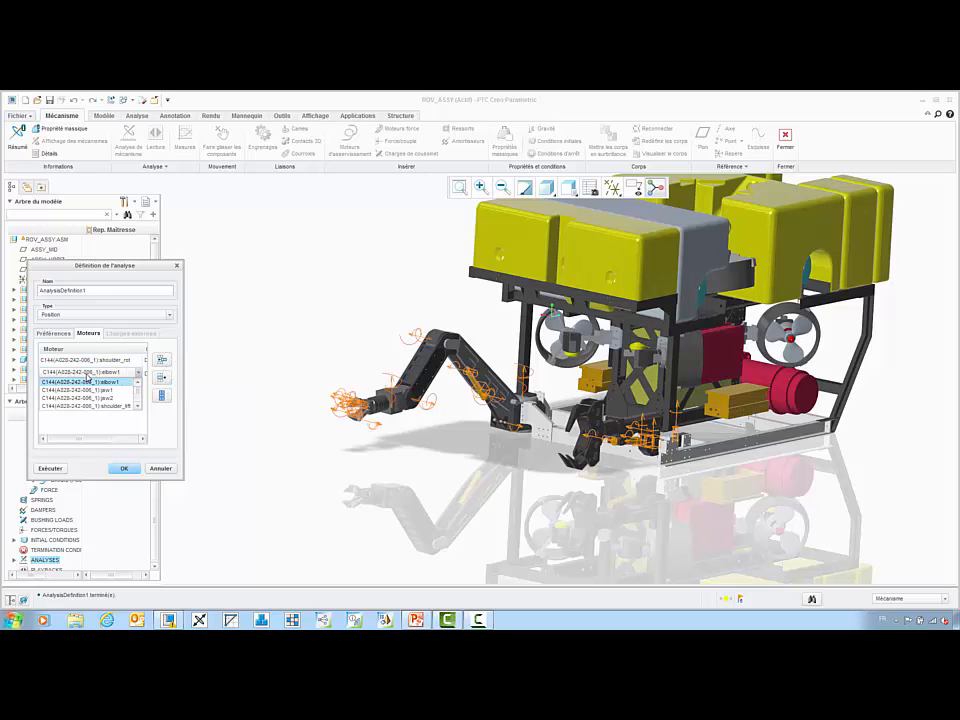
{"action": "scroll", "coordinate": [88, 396], "scroll_direction": "down", "scroll_amount": 2}
{"action": "left_click", "coordinate": [90, 384]}
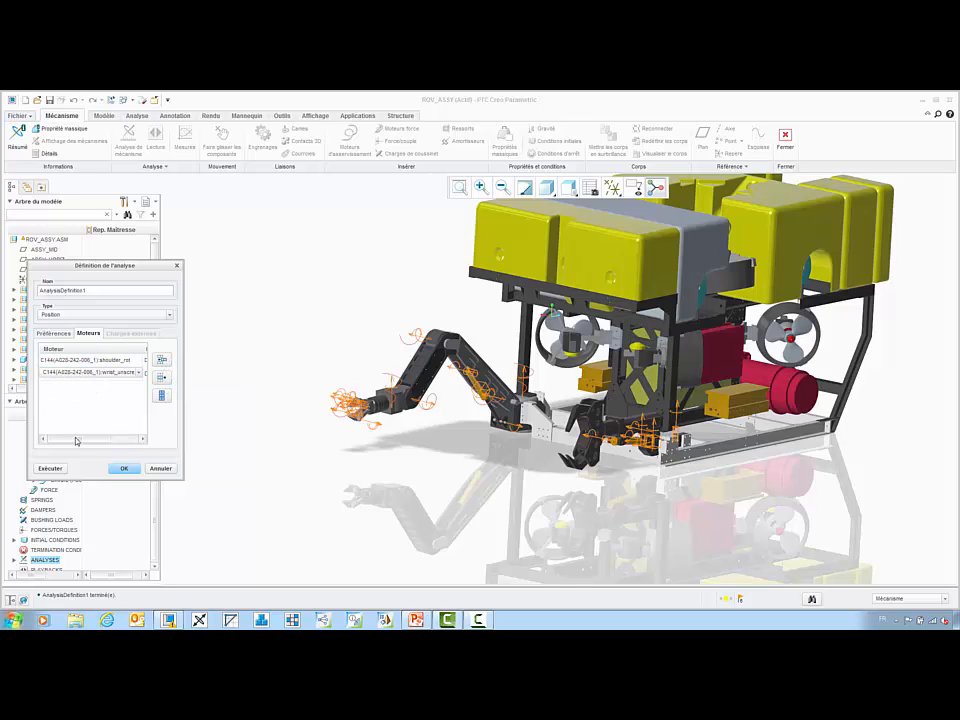
{"action": "left_click", "coordinate": [48, 467]}
{"action": "key", "text": "Return"}
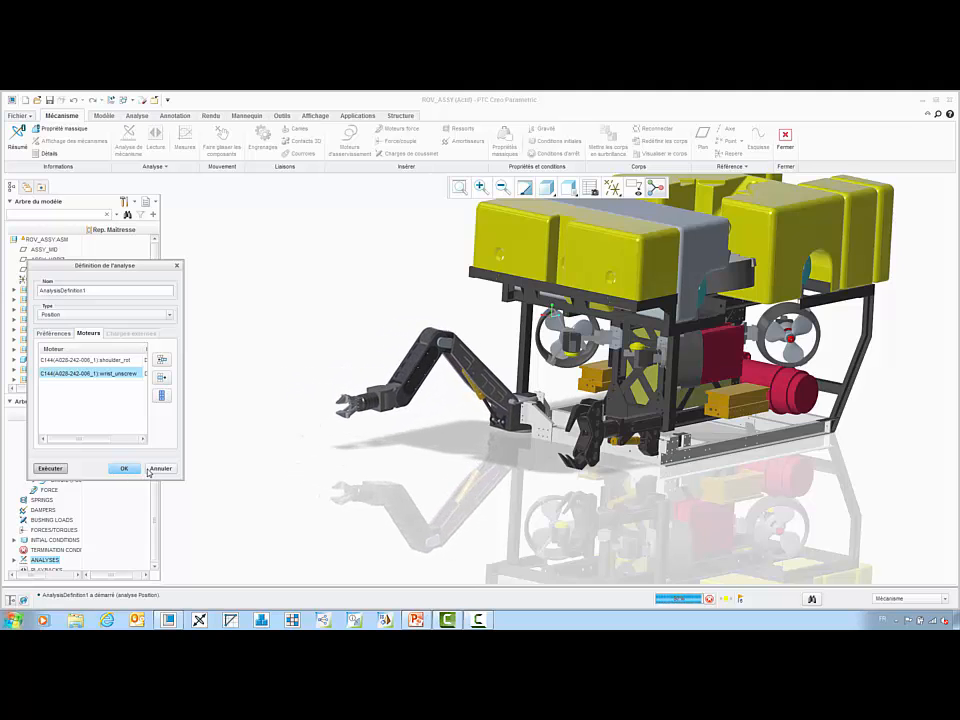
{"action": "left_click", "coordinate": [157, 467]}
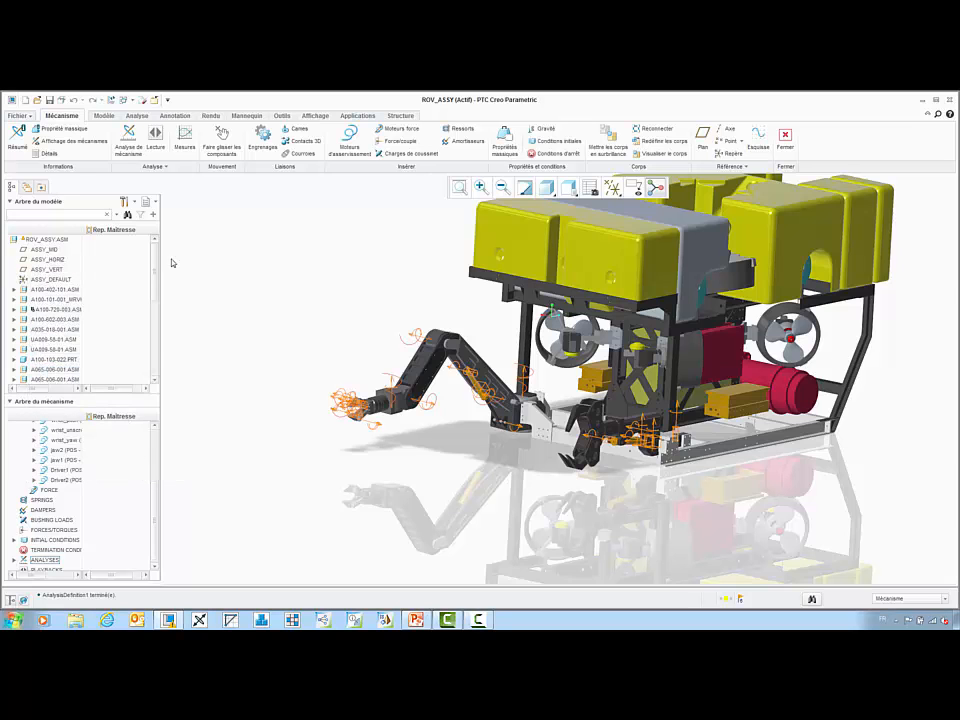
Create the position measure measure1 on the tip vertex of the manipulator's upper gripper jaw.
{"action": "left_click", "coordinate": [187, 145]}
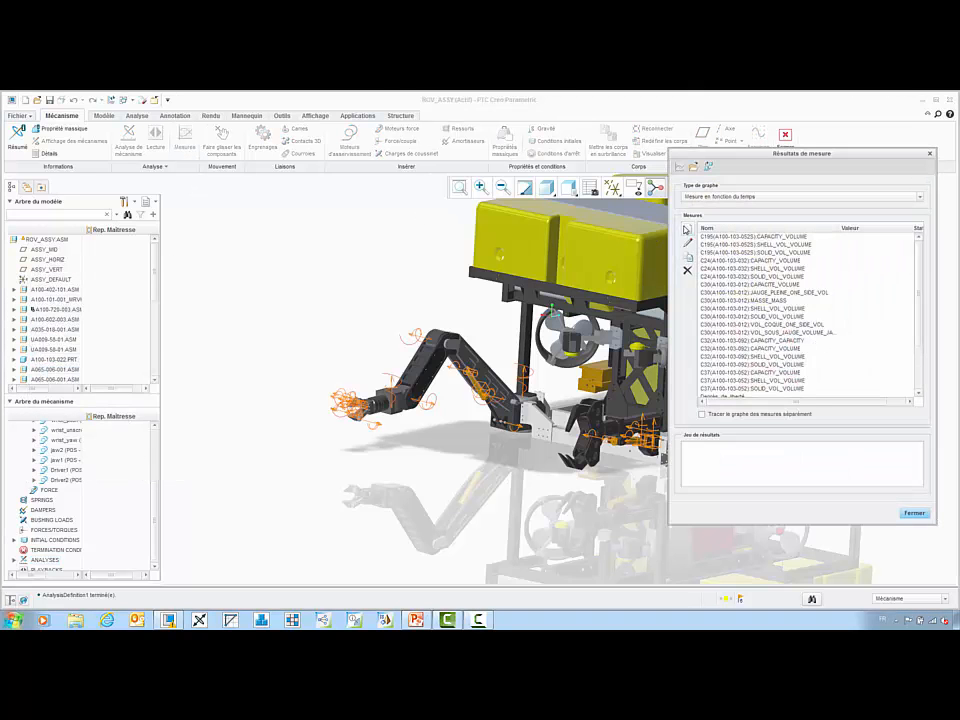
{"action": "left_click", "coordinate": [686, 229]}
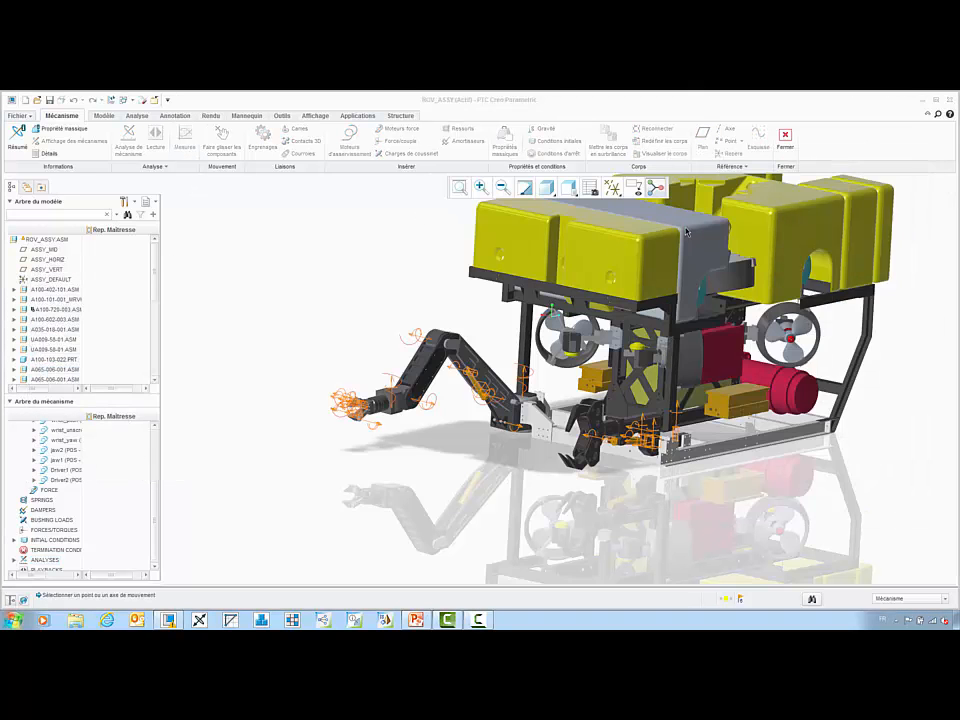
{"action": "left_click", "coordinate": [482, 188]}
{"action": "left_click", "coordinate": [332, 386]}
{"action": "left_click", "coordinate": [379, 430]}
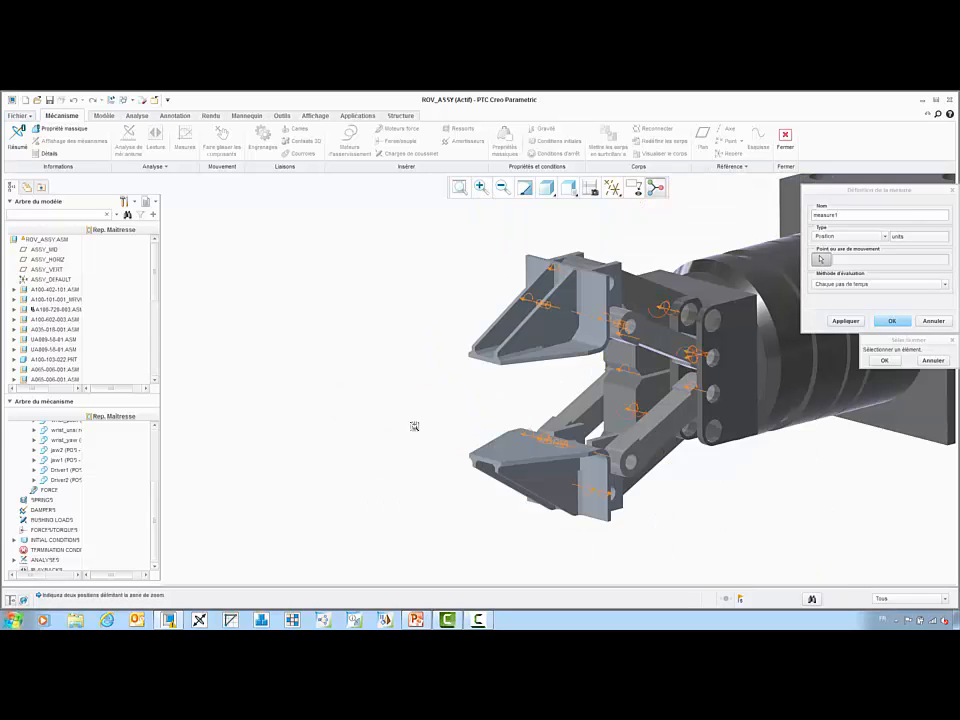
{"action": "left_click", "coordinate": [501, 369]}
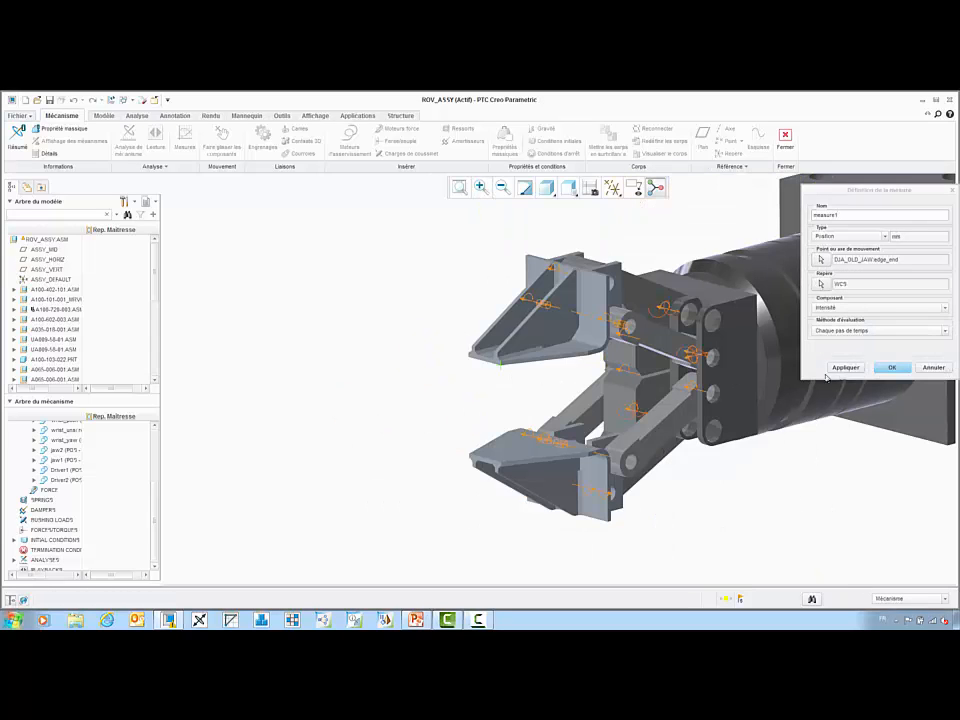
{"action": "left_click", "coordinate": [891, 367]}
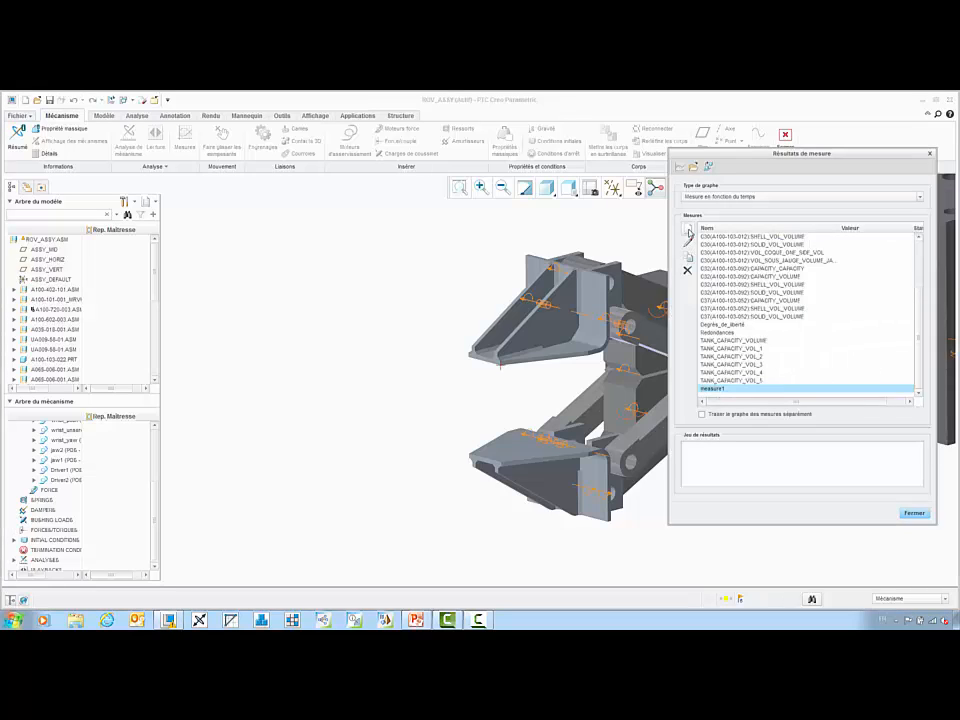
Begin a second position measure, measure2, referencing a corner vertex of the forearm behind the gripper.
{"action": "left_click", "coordinate": [689, 233]}
{"action": "left_click", "coordinate": [830, 238]}
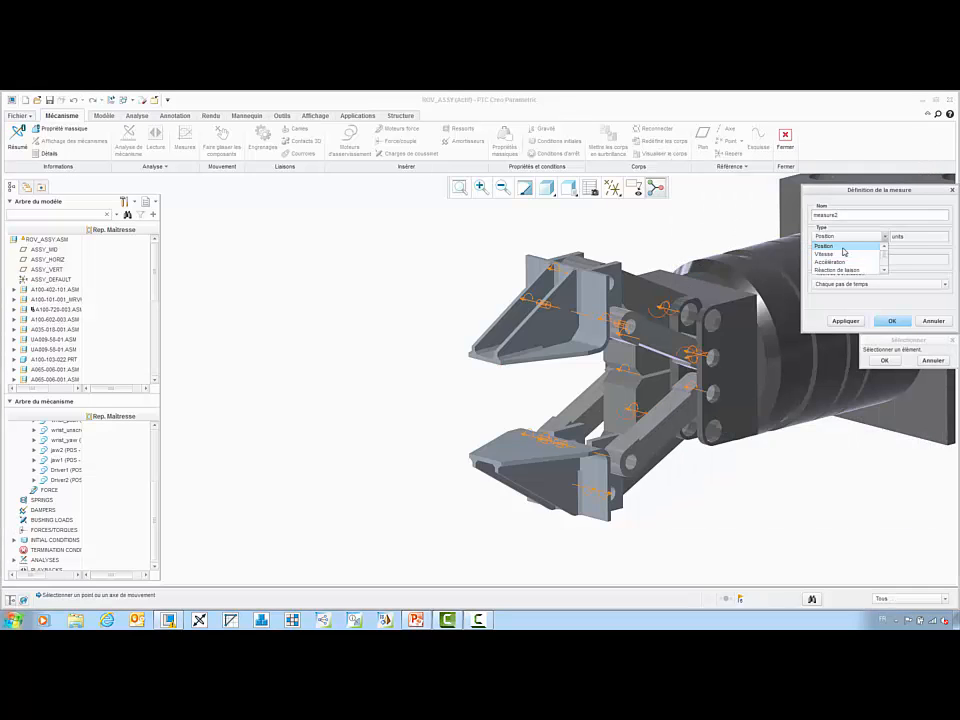
{"action": "left_click", "coordinate": [842, 241]}
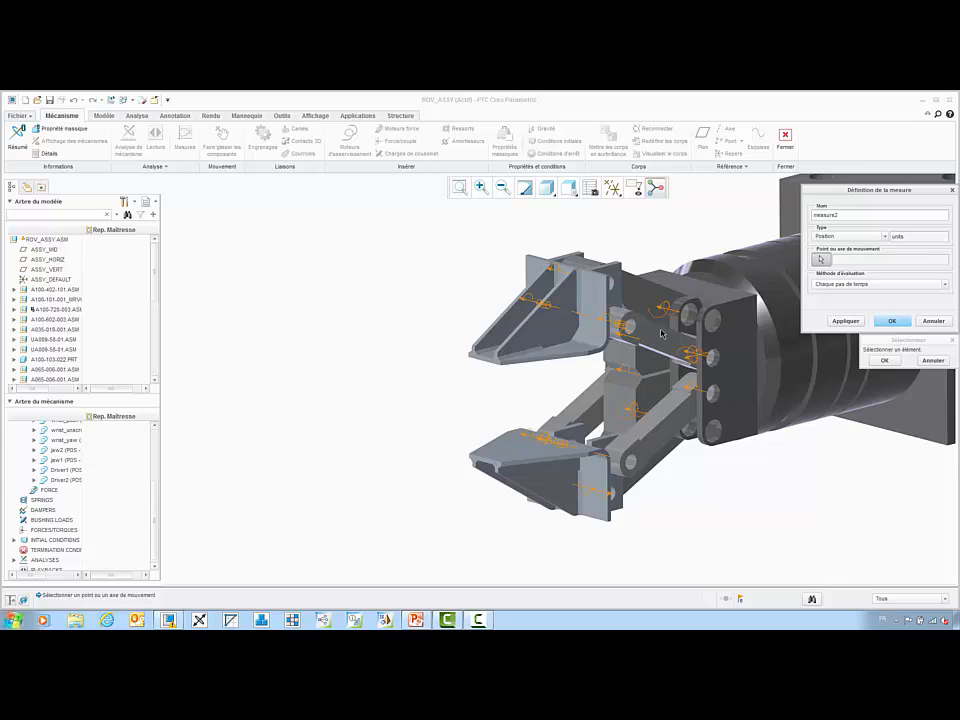
{"action": "scroll", "coordinate": [291, 456], "scroll_direction": "down", "scroll_amount": 3}
{"action": "left_click", "coordinate": [606, 279]}
{"action": "scroll", "coordinate": [316, 358], "scroll_direction": "down", "scroll_amount": 2}
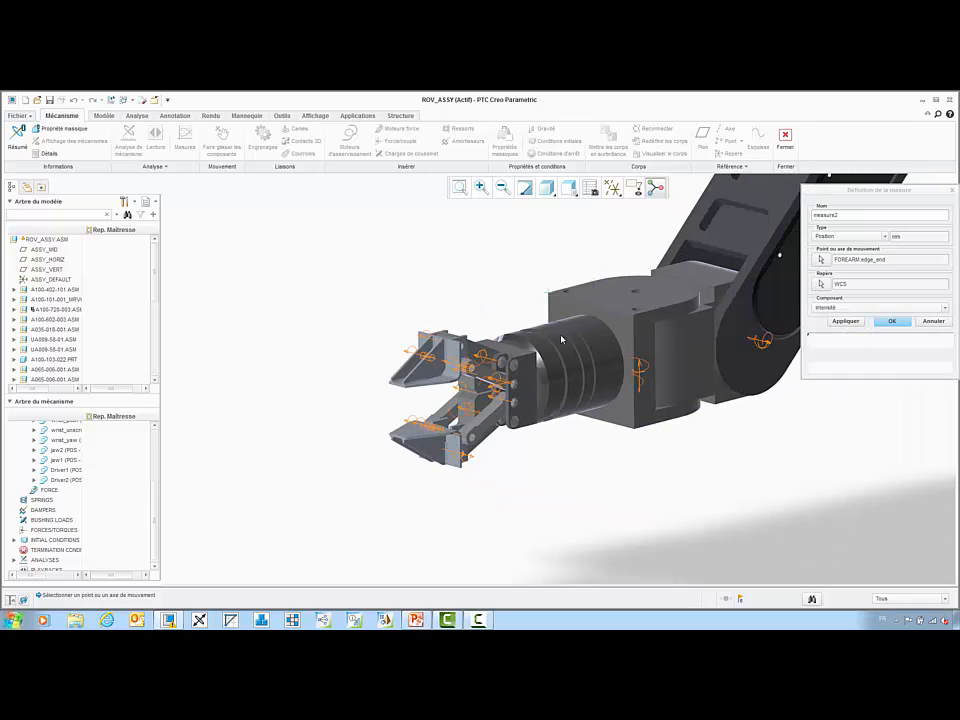
Set measure2 to the X component with the Maximum evaluation method, create it, and close the measure results.
{"action": "left_click", "coordinate": [835, 309]}
{"action": "left_click", "coordinate": [848, 325]}
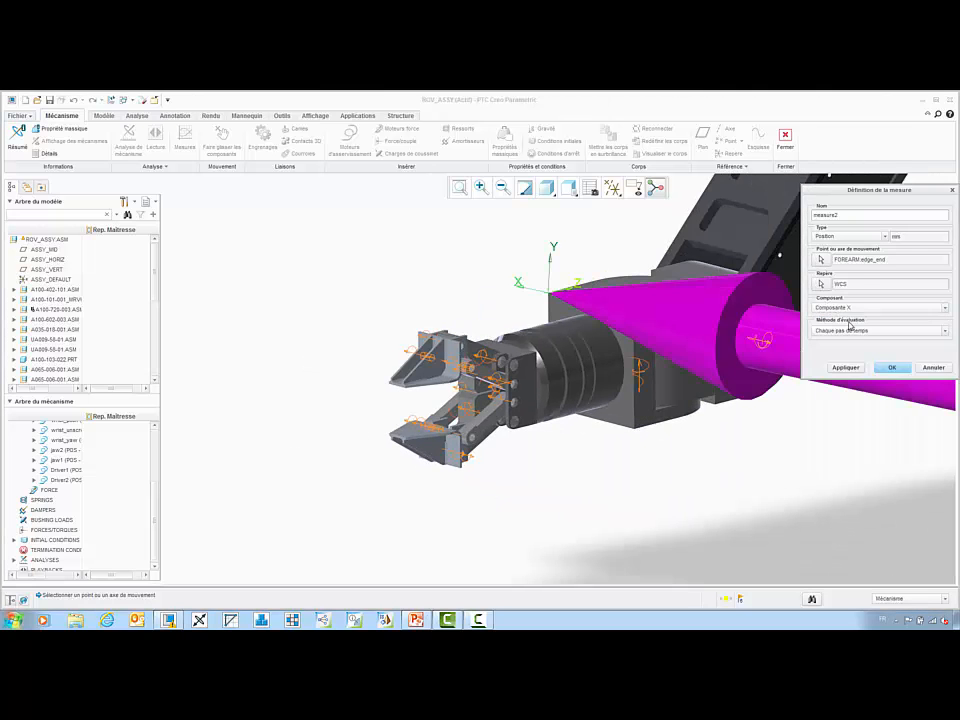
{"action": "left_click", "coordinate": [843, 333]}
{"action": "left_click", "coordinate": [840, 349]}
{"action": "scroll", "coordinate": [255, 506], "scroll_direction": "down", "scroll_amount": 2}
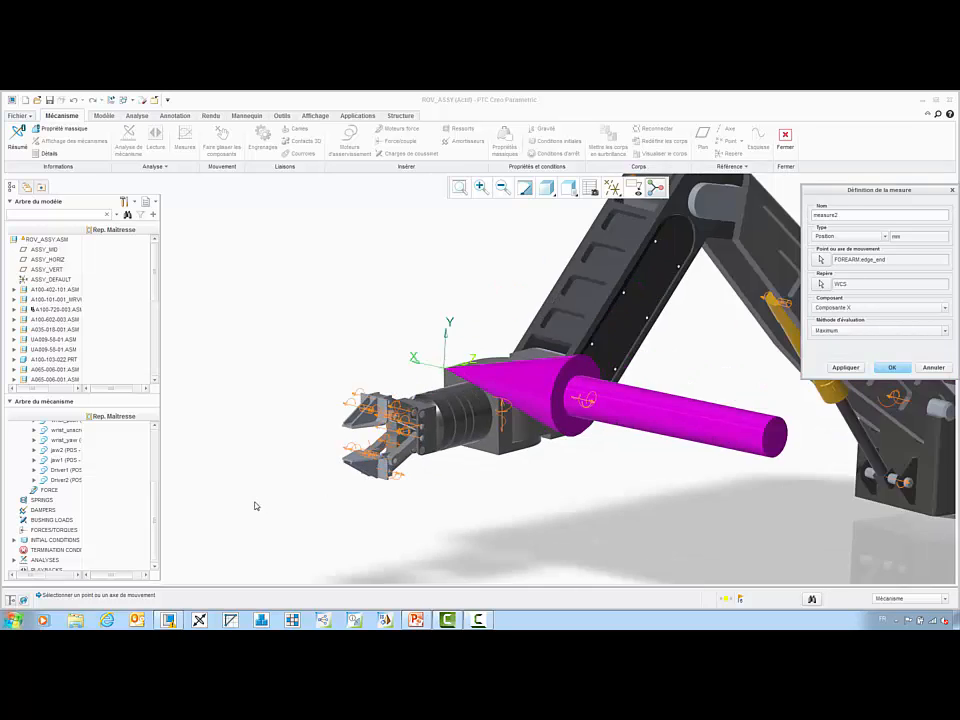
{"action": "scroll", "coordinate": [316, 502], "scroll_direction": "down", "scroll_amount": 5}
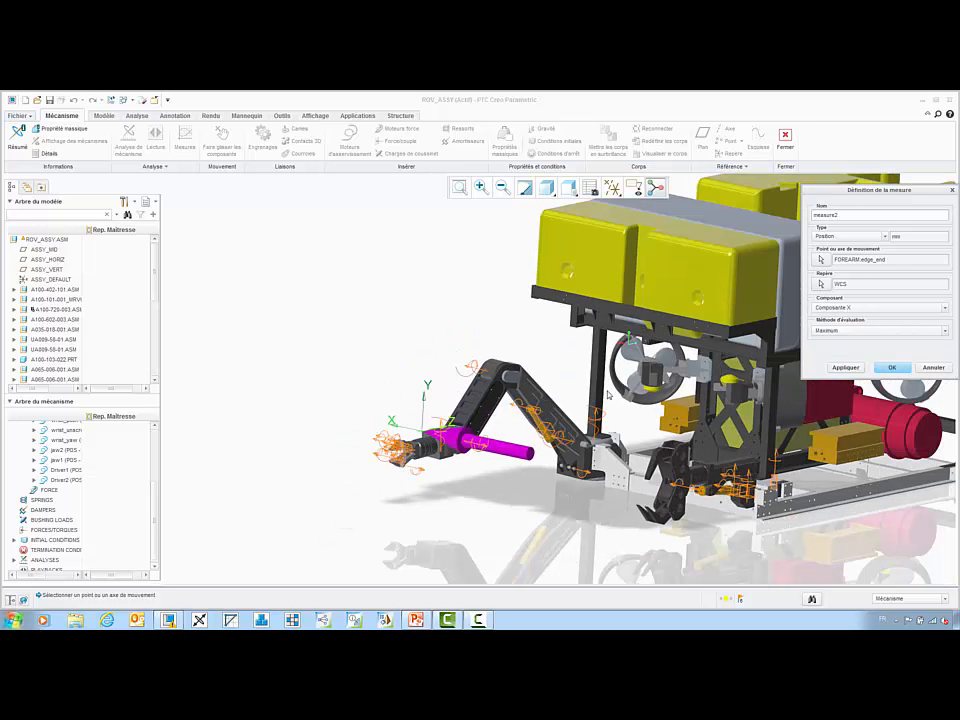
{"action": "left_click", "coordinate": [858, 368]}
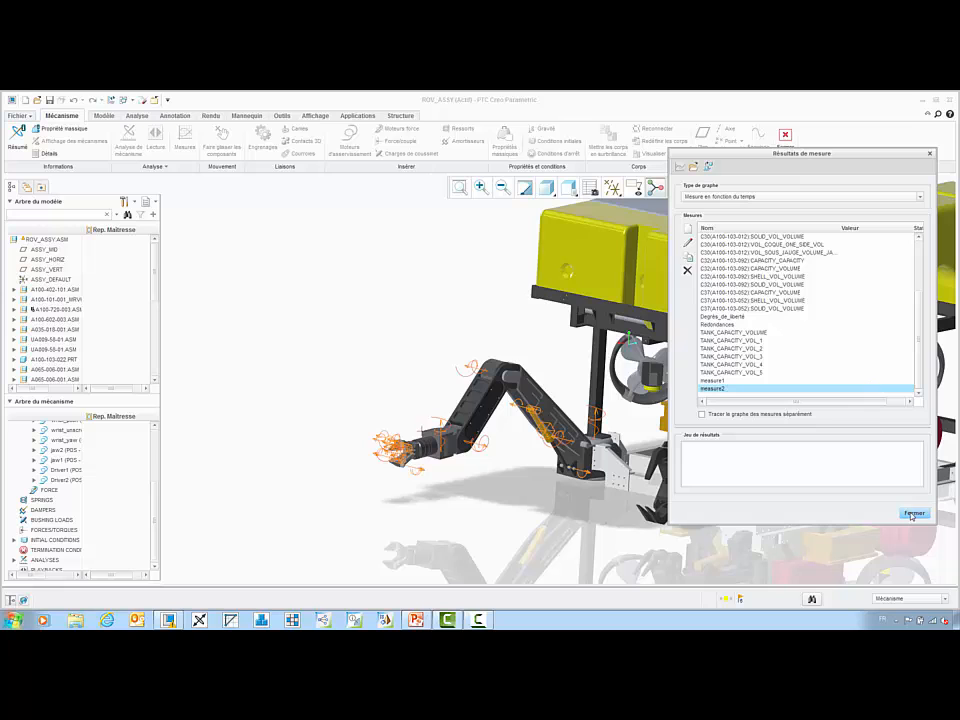
{"action": "left_click", "coordinate": [912, 516]}
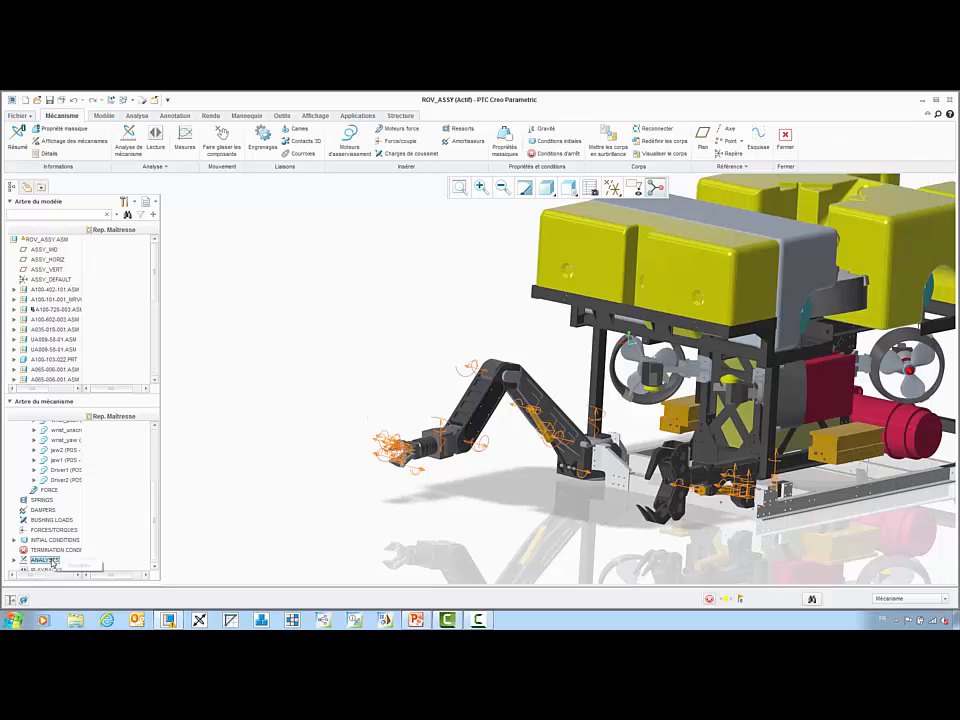
Run the existing mvt_bras position analysis, accepting its outdated initial snapshot.
{"action": "left_click", "coordinate": [48, 561]}
{"action": "right_click", "coordinate": [45, 569]}
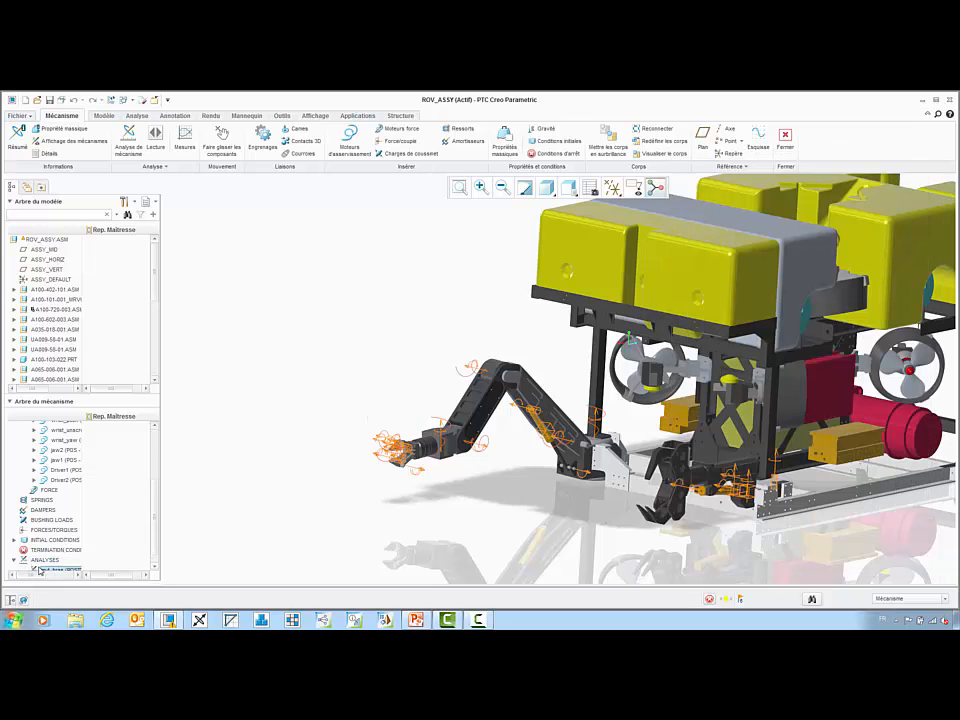
{"action": "left_click", "coordinate": [64, 546]}
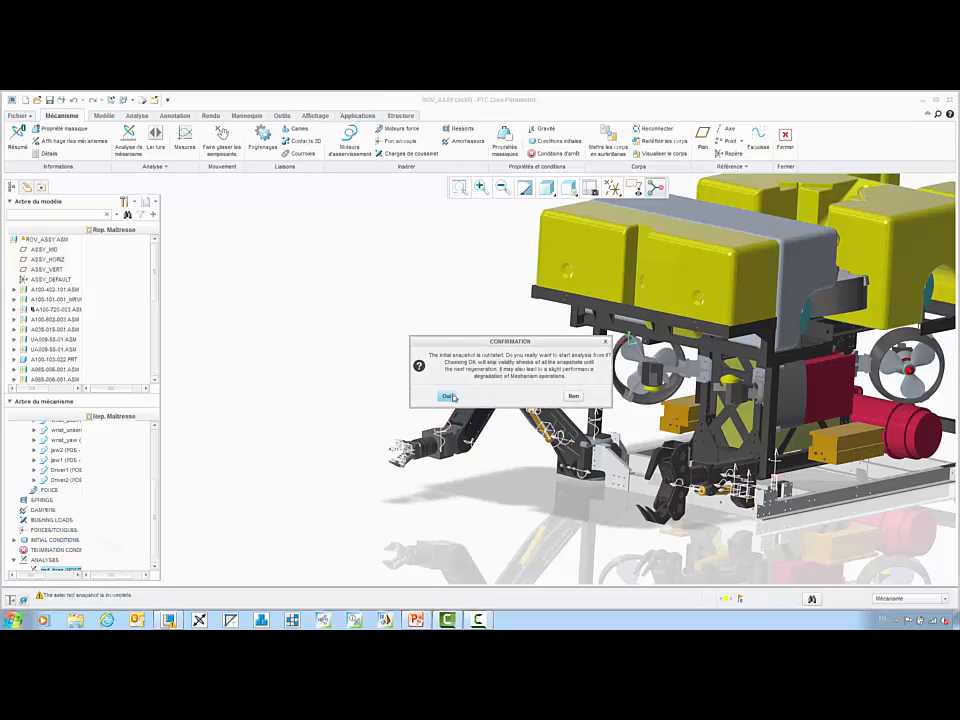
{"action": "left_click", "coordinate": [449, 396]}
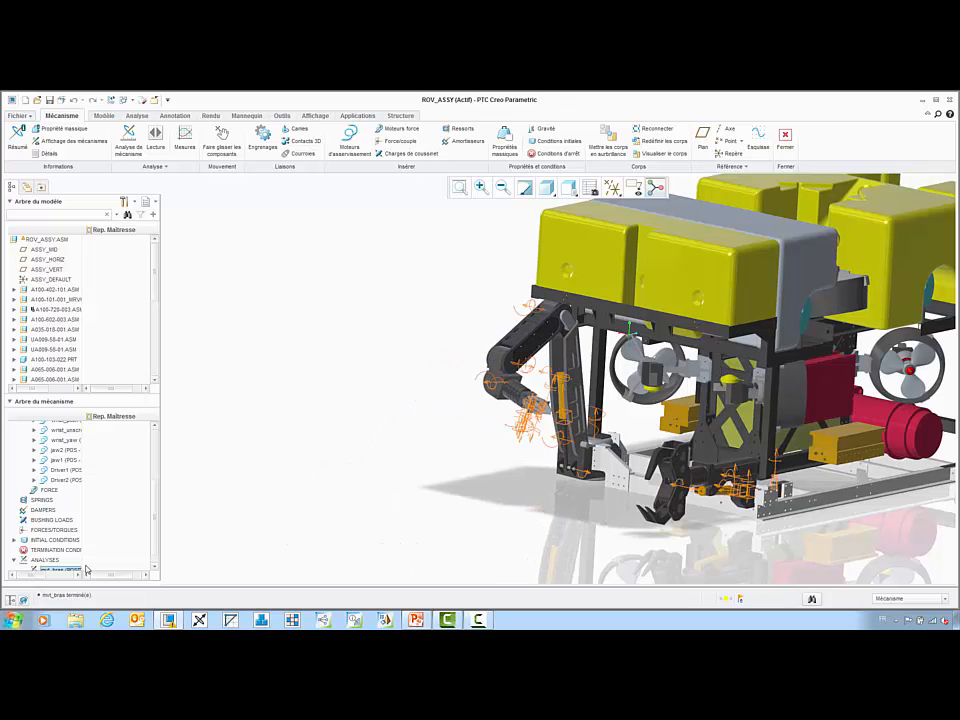
Plot measure1 and measure2 against time for the mvt_bras result set, keeping the graph open.
{"action": "left_click", "coordinate": [185, 140]}
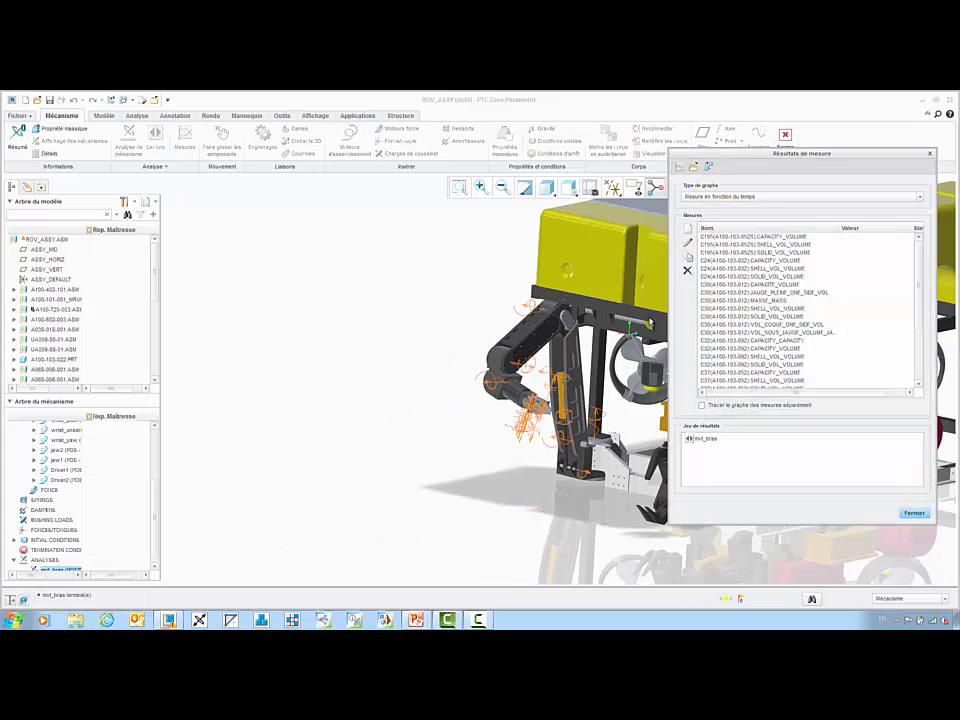
{"action": "left_click_drag", "start_coordinate": [712, 372], "coordinate": [716, 382]}
{"action": "left_click", "coordinate": [705, 439]}
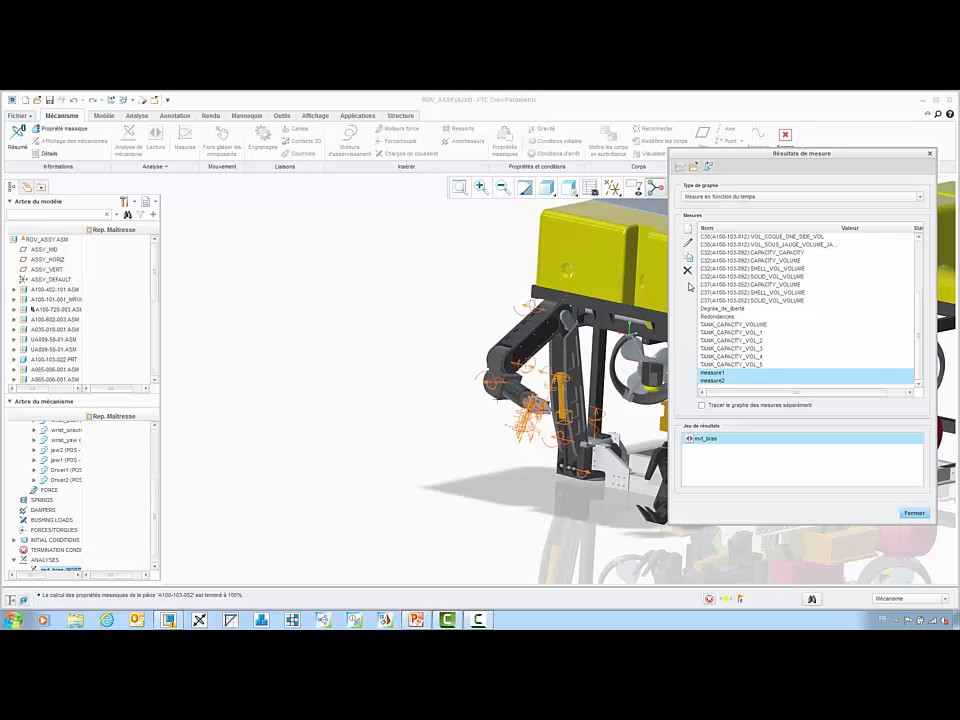
{"action": "left_click", "coordinate": [681, 166]}
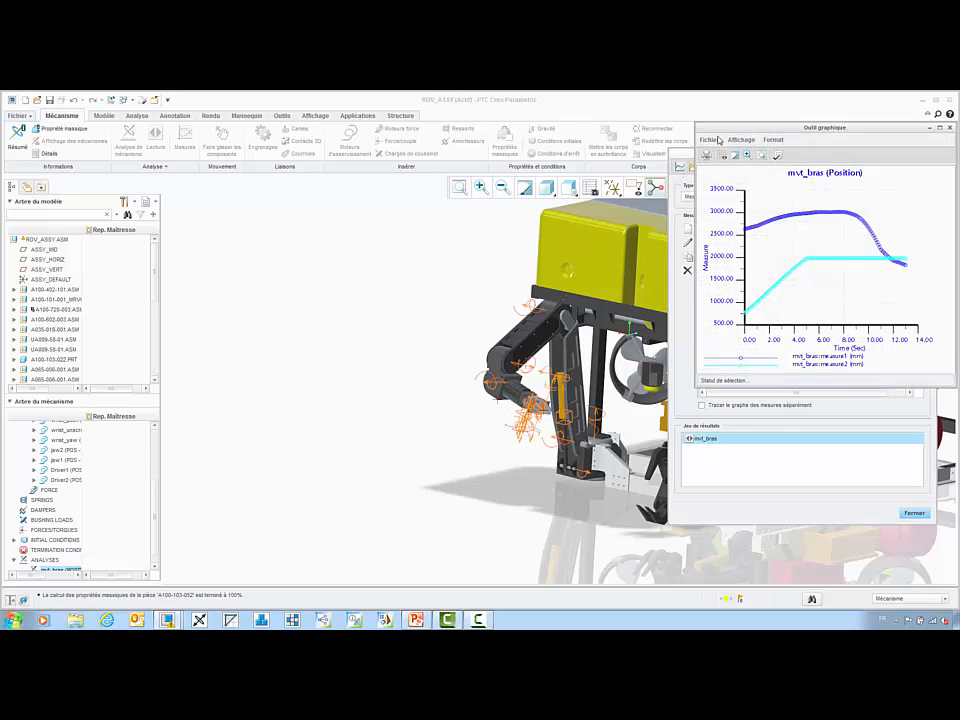
{"action": "left_click_drag", "start_coordinate": [756, 128], "coordinate": [233, 270]}
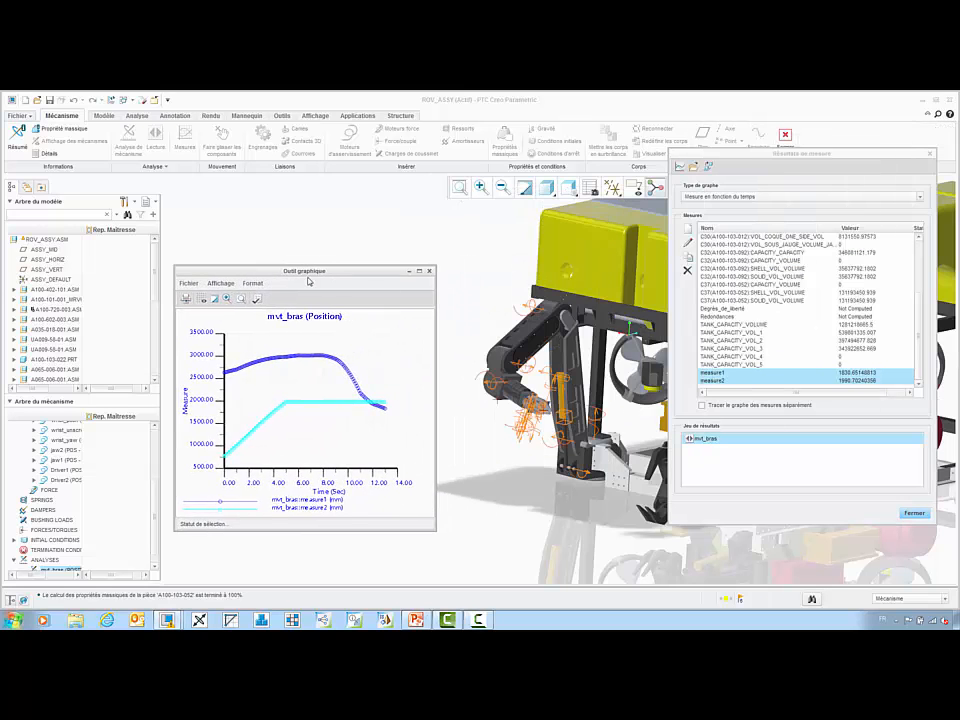
{"action": "left_click", "coordinate": [845, 382]}
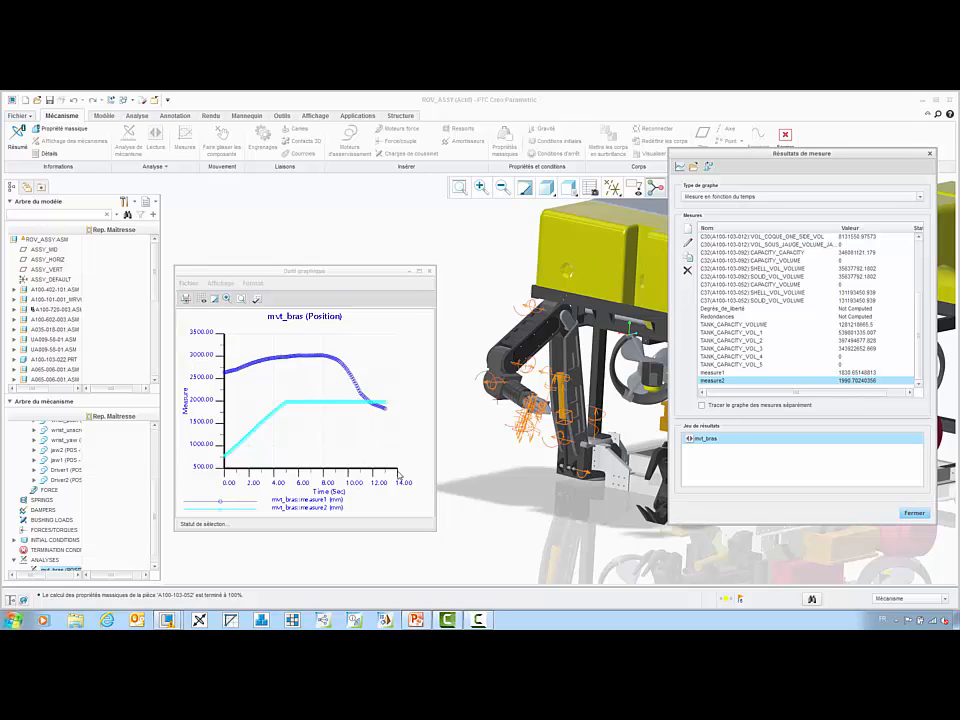
{"action": "left_click", "coordinate": [913, 513]}
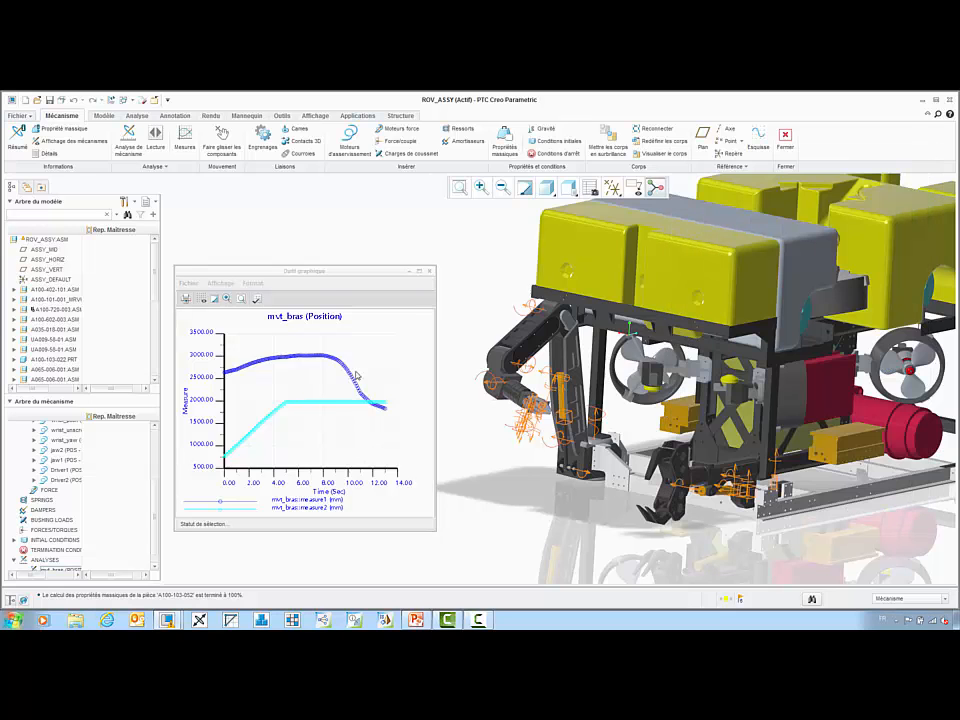
Load the mvt_bras playback next to the measure graph and scrub the animation to frame 105.
{"action": "left_click_drag", "start_coordinate": [304, 275], "coordinate": [222, 220]}
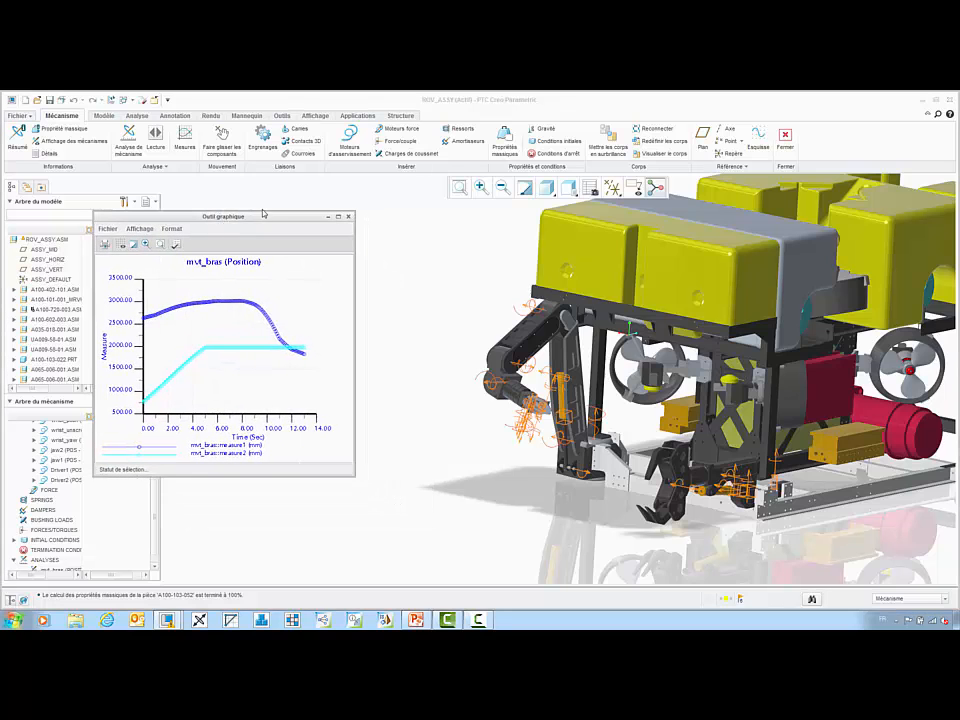
{"action": "left_click", "coordinate": [155, 138]}
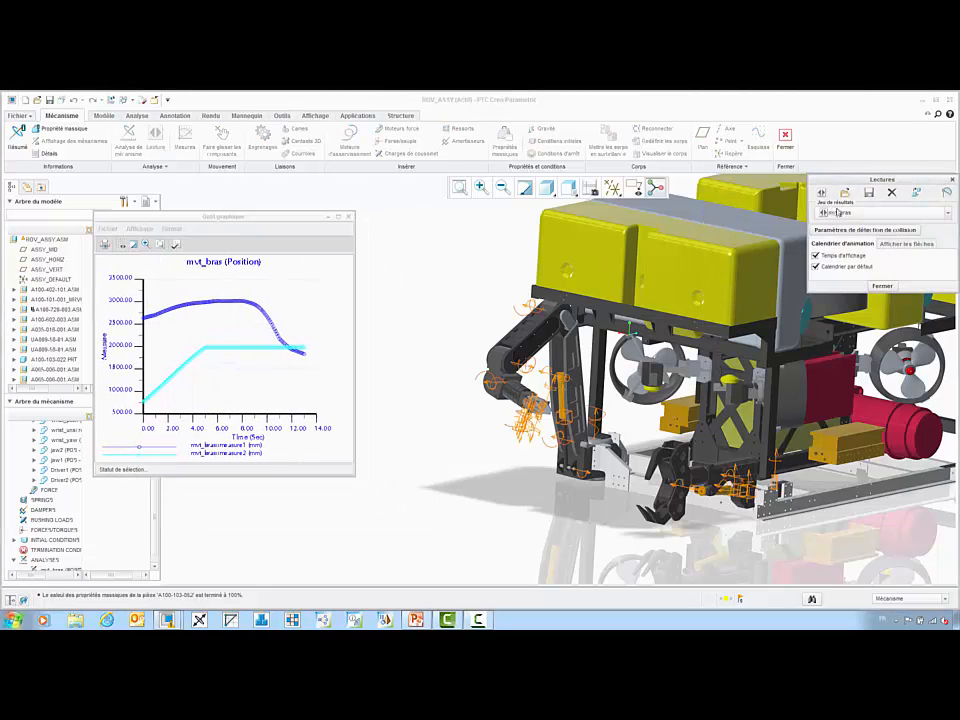
{"action": "left_click", "coordinate": [821, 194]}
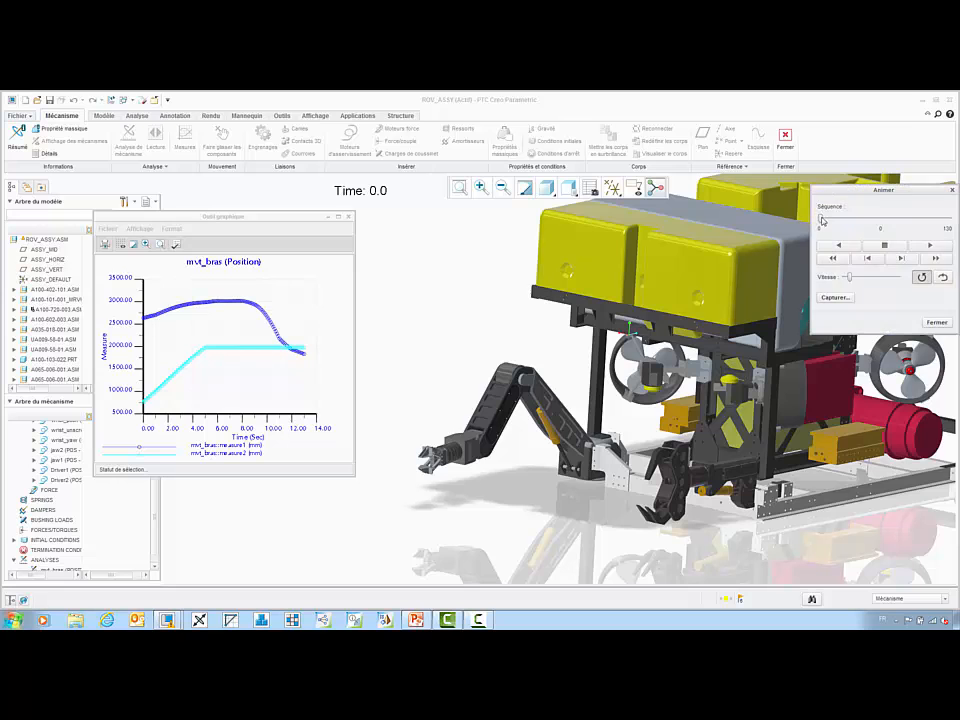
{"action": "left_click_drag", "start_coordinate": [865, 222], "coordinate": [924, 219]}
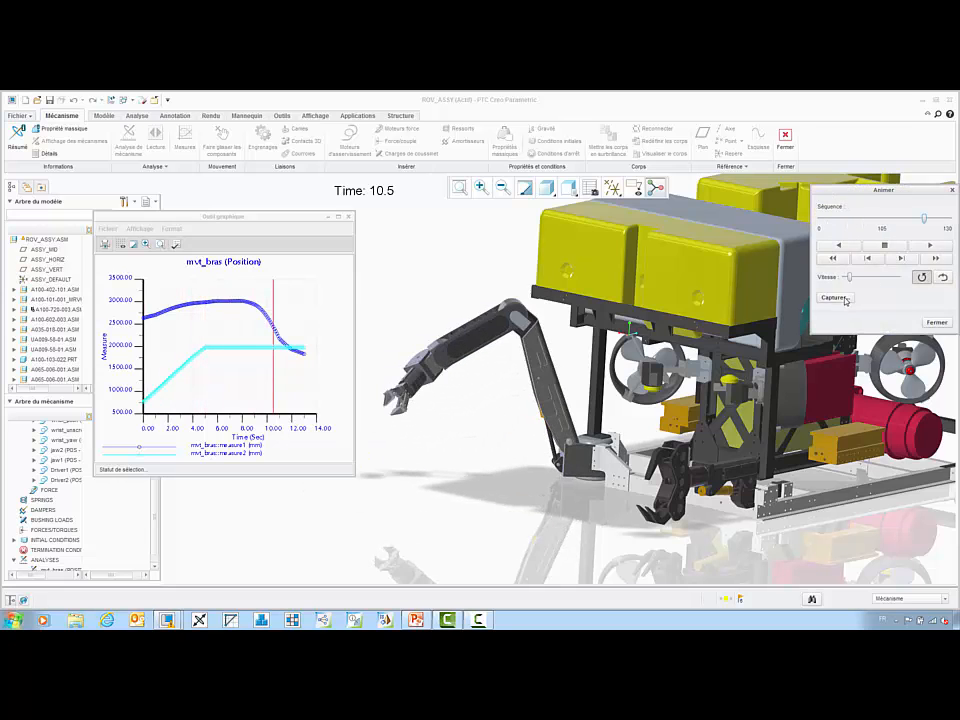
Check the output file types offered for capturing the animation, cancel the capture, and close the animation and measure graph.
{"action": "left_click", "coordinate": [836, 298]}
{"action": "left_click", "coordinate": [890, 260]}
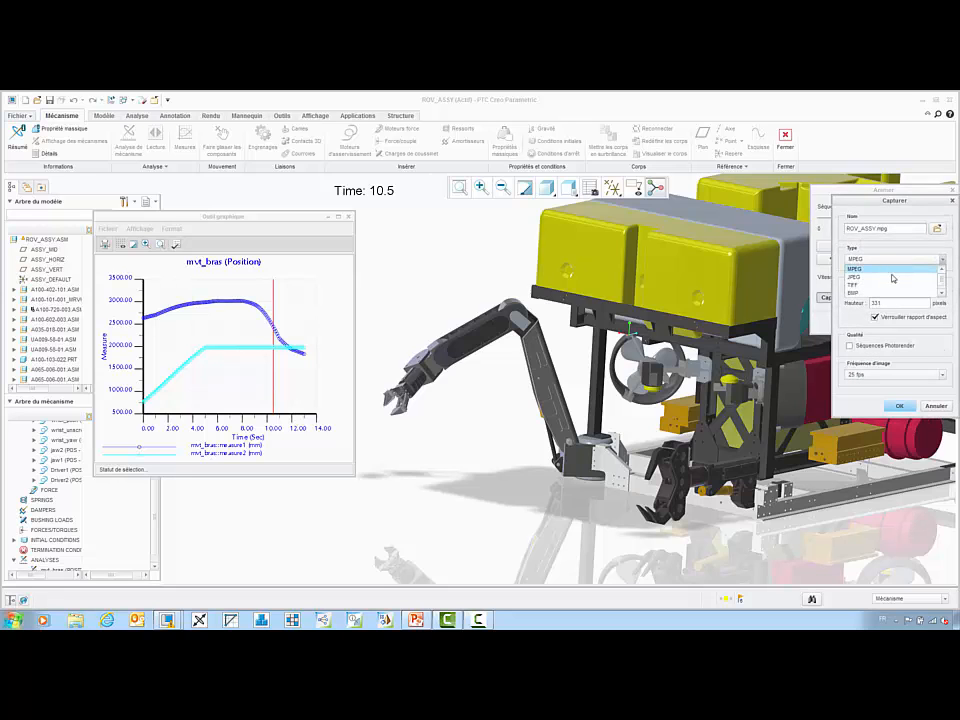
{"action": "left_click", "coordinate": [933, 407]}
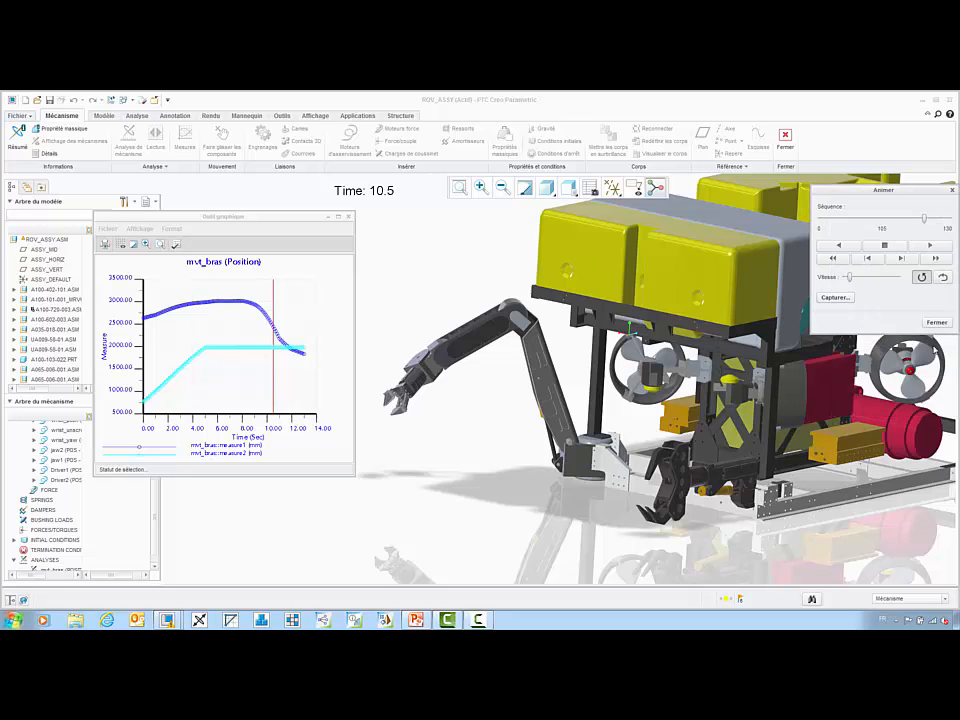
{"action": "left_click", "coordinate": [936, 324]}
{"action": "left_click", "coordinate": [349, 217]}
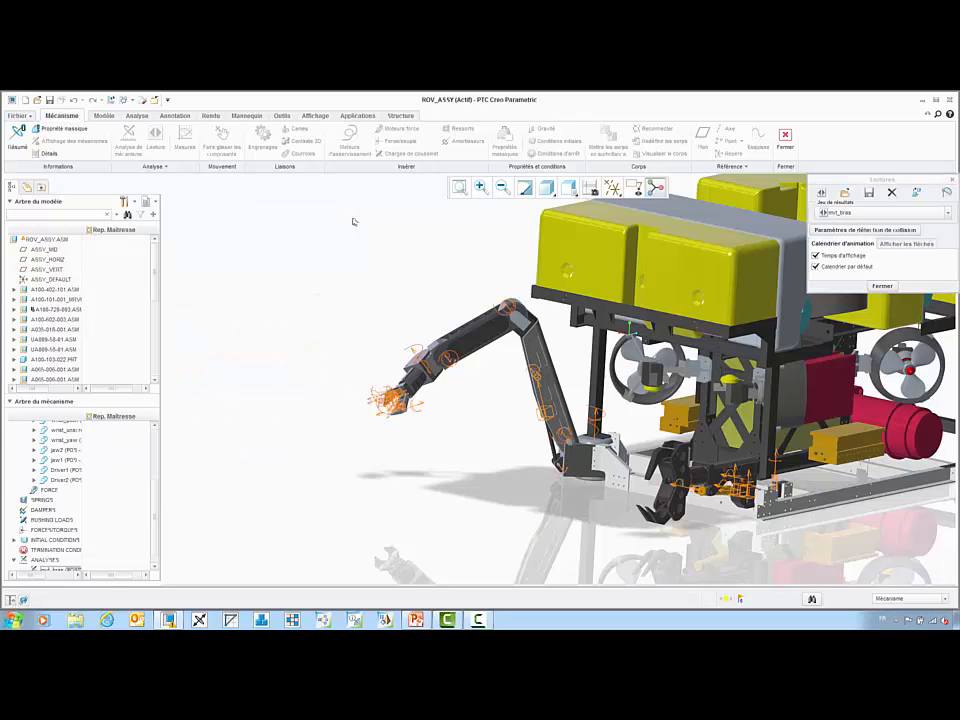
Set up a motion envelope from the mvt_bras playback, replacing the selected components with the manipulator arm, and preview the envelope.
{"action": "left_click", "coordinate": [946, 193]}
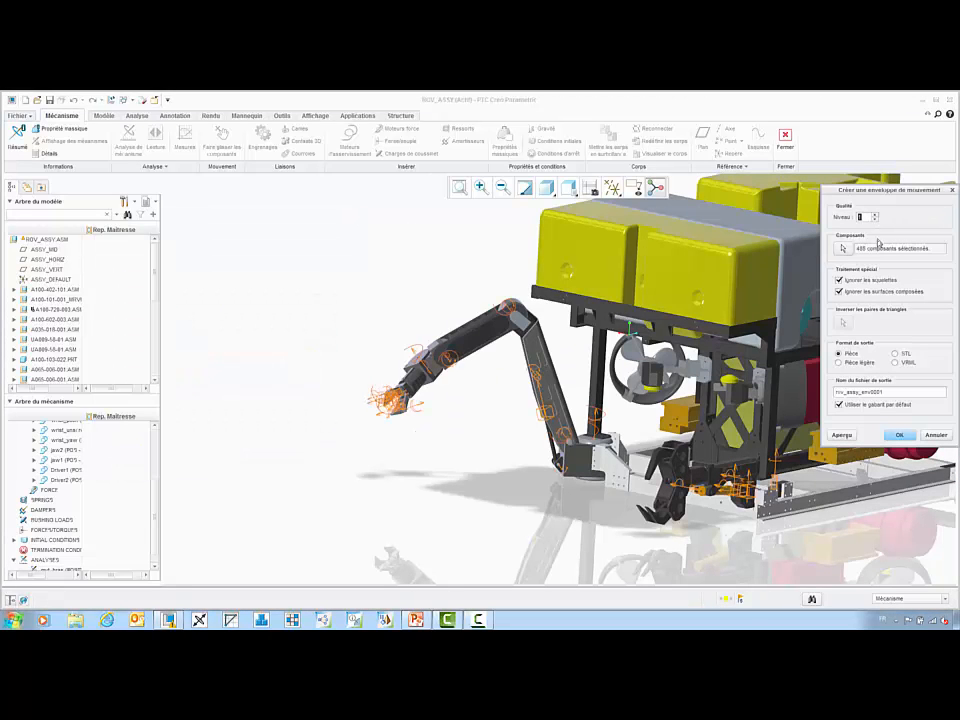
{"action": "left_click", "coordinate": [847, 248]}
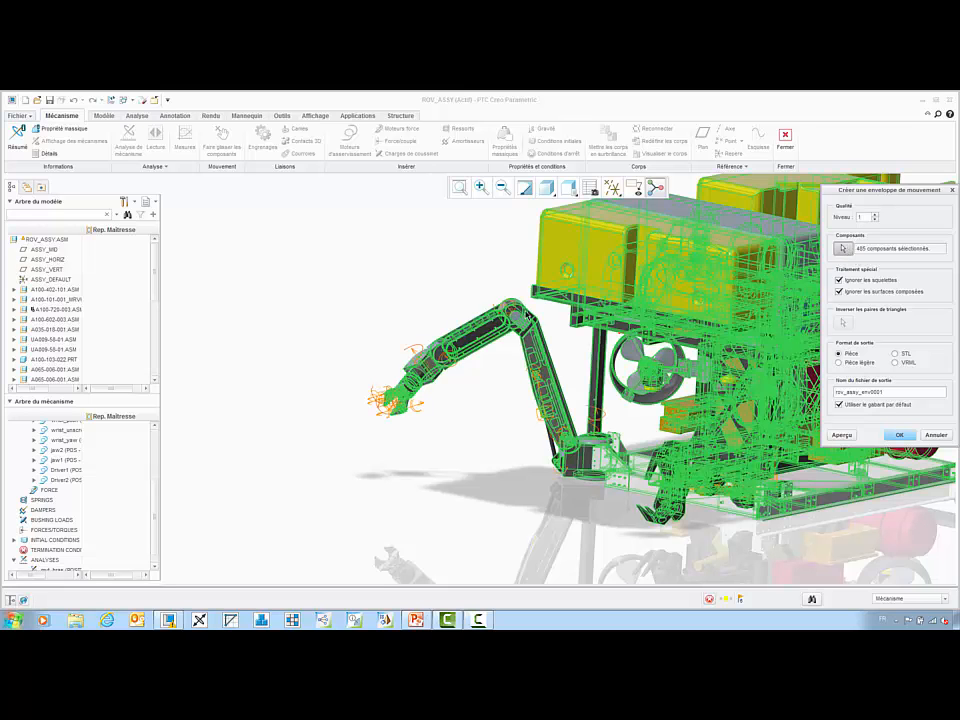
{"action": "left_click", "coordinate": [484, 333]}
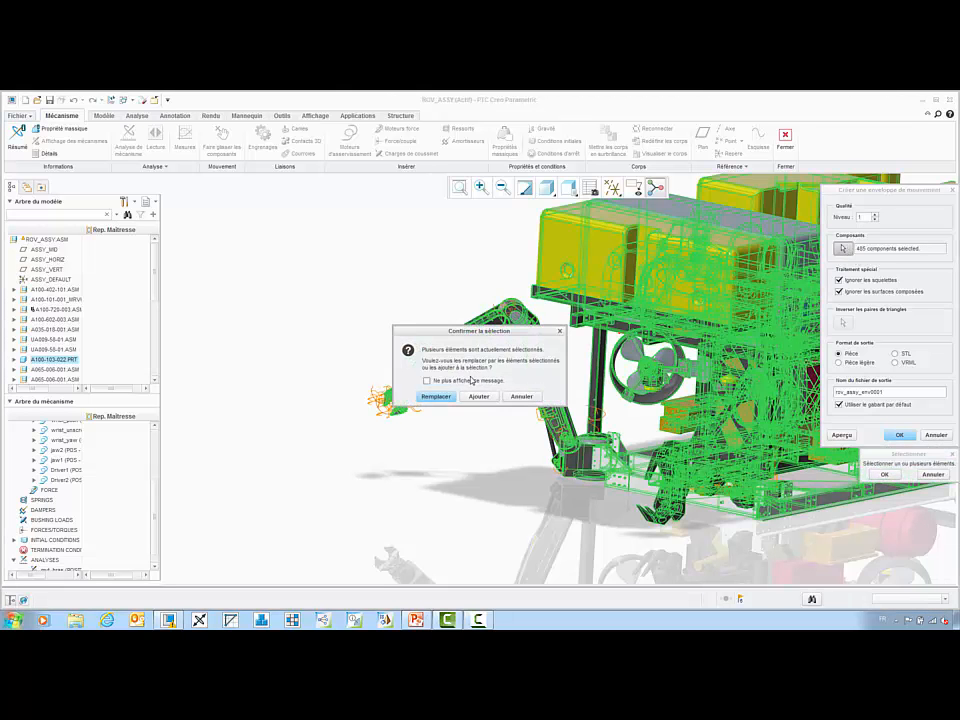
{"action": "left_click", "coordinate": [441, 394]}
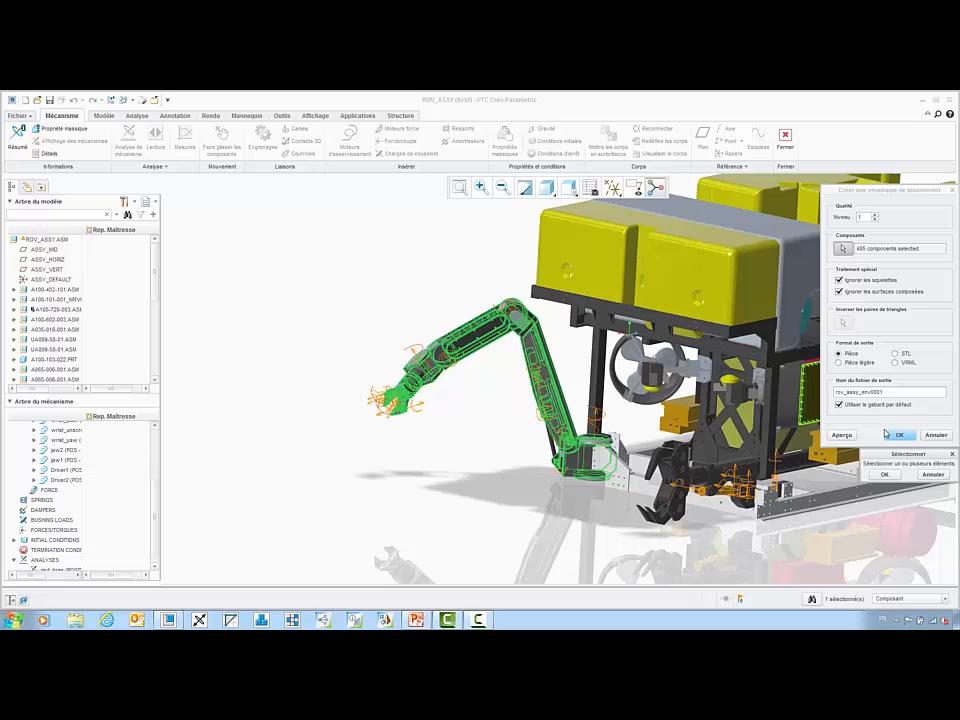
{"action": "left_click", "coordinate": [842, 435]}
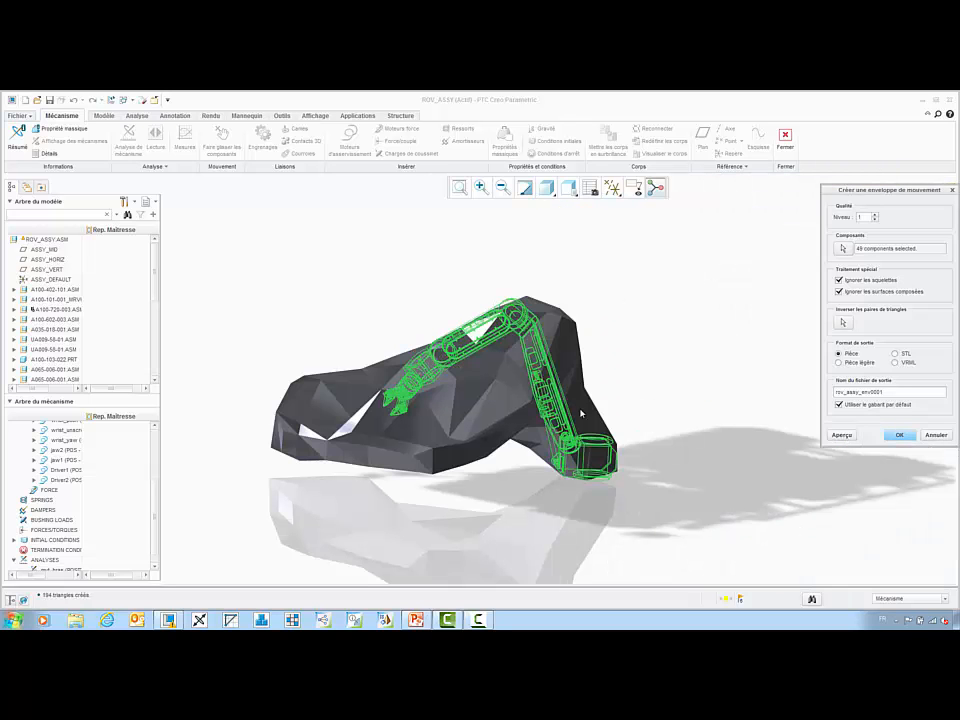
{"action": "mouse_move", "coordinate": [581, 413]}
{"action": "middle_mouse_down"}
{"action": "mouse_move", "coordinate": [546, 420]}
{"action": "mouse_move", "coordinate": [563, 419]}
{"action": "mouse_move", "coordinate": [580, 478]}
{"action": "mouse_move", "coordinate": [584, 412]}
{"action": "mouse_move", "coordinate": [562, 414]}
{"action": "middle_mouse_up"}
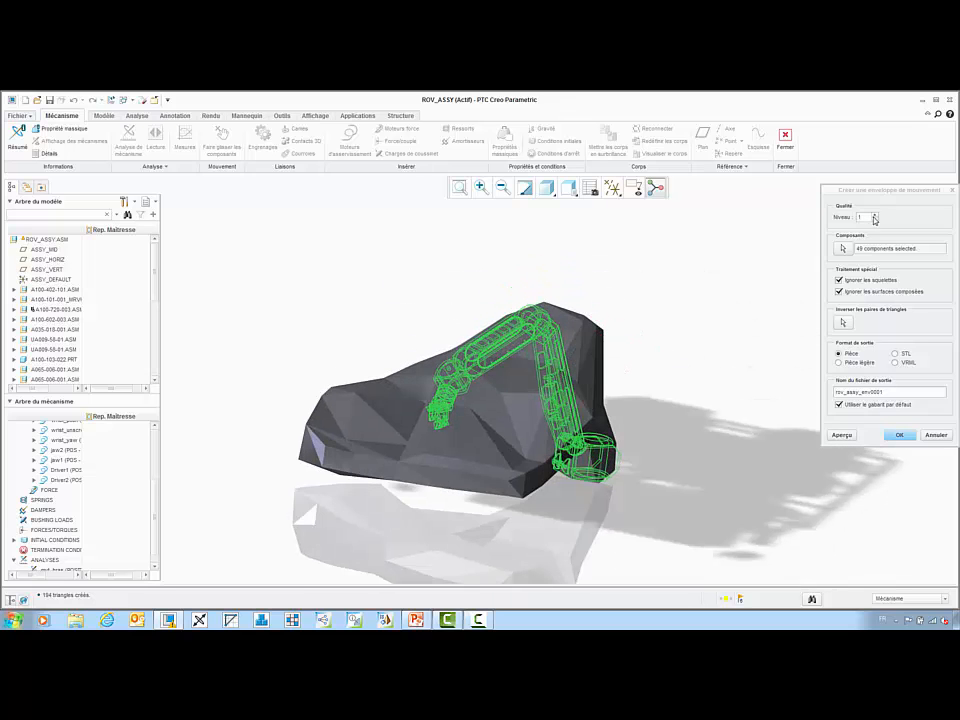
Set the motion envelope's quality level to 10, preview the refined envelope, and leave the envelope definition.
{"action": "left_click", "coordinate": [866, 218]}
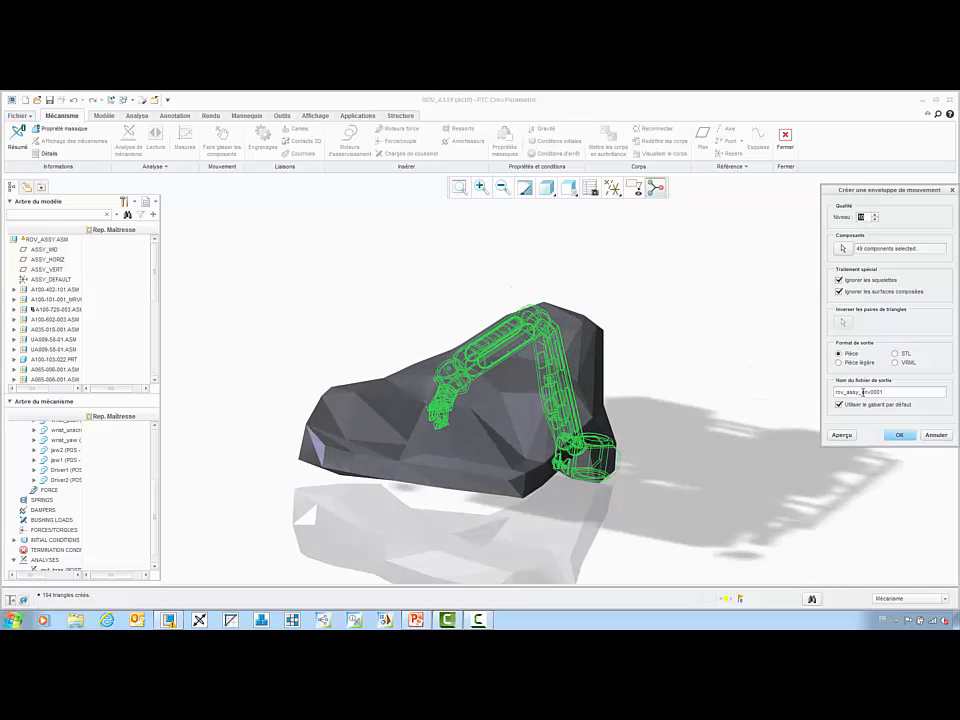
{"action": "left_click", "coordinate": [842, 436]}
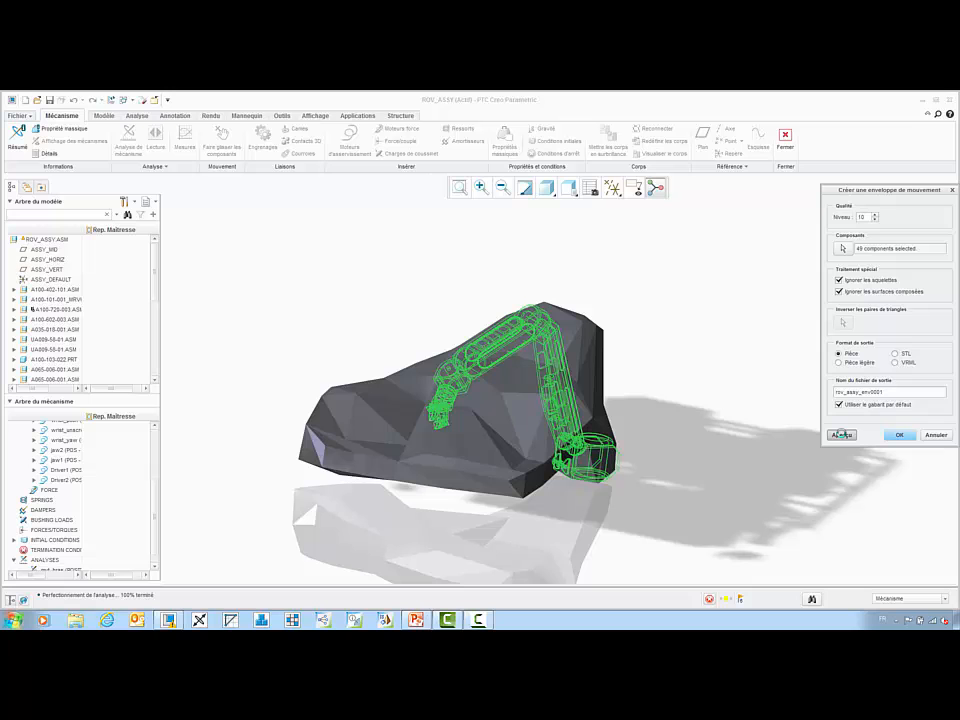
{"action": "mouse_move", "coordinate": [581, 366]}
{"action": "middle_mouse_down"}
{"action": "mouse_move", "coordinate": [522, 307]}
{"action": "mouse_move", "coordinate": [513, 341]}
{"action": "mouse_move", "coordinate": [537, 344]}
{"action": "mouse_move", "coordinate": [514, 350]}
{"action": "mouse_move", "coordinate": [512, 366]}
{"action": "middle_mouse_up"}
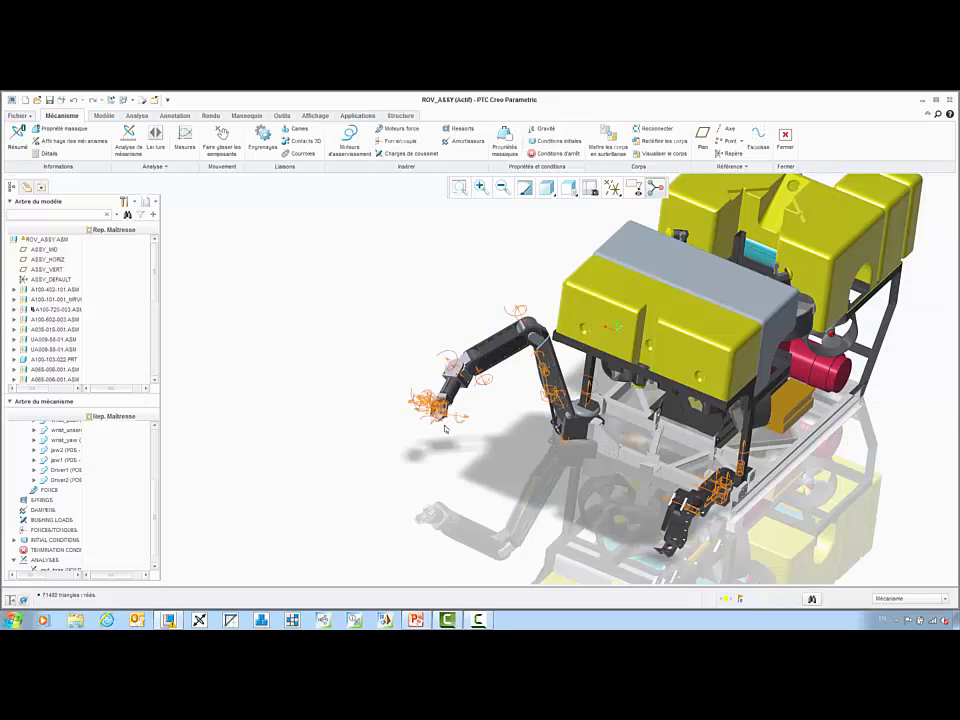
Create a 3D trace curve of the gripper jaw's tip vertex, with ROV_ASSY as paper part and mvt_bras as result set.
{"action": "scroll", "coordinate": [445, 428], "scroll_direction": "up", "scroll_amount": 6}
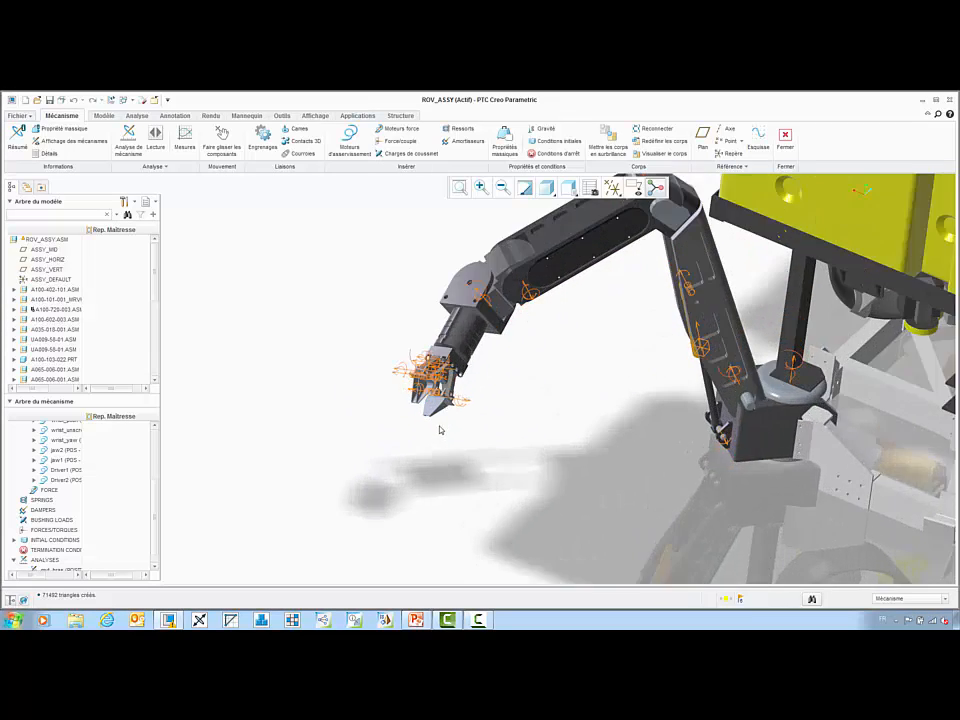
{"action": "left_click", "coordinate": [155, 166]}
{"action": "left_click", "coordinate": [154, 178]}
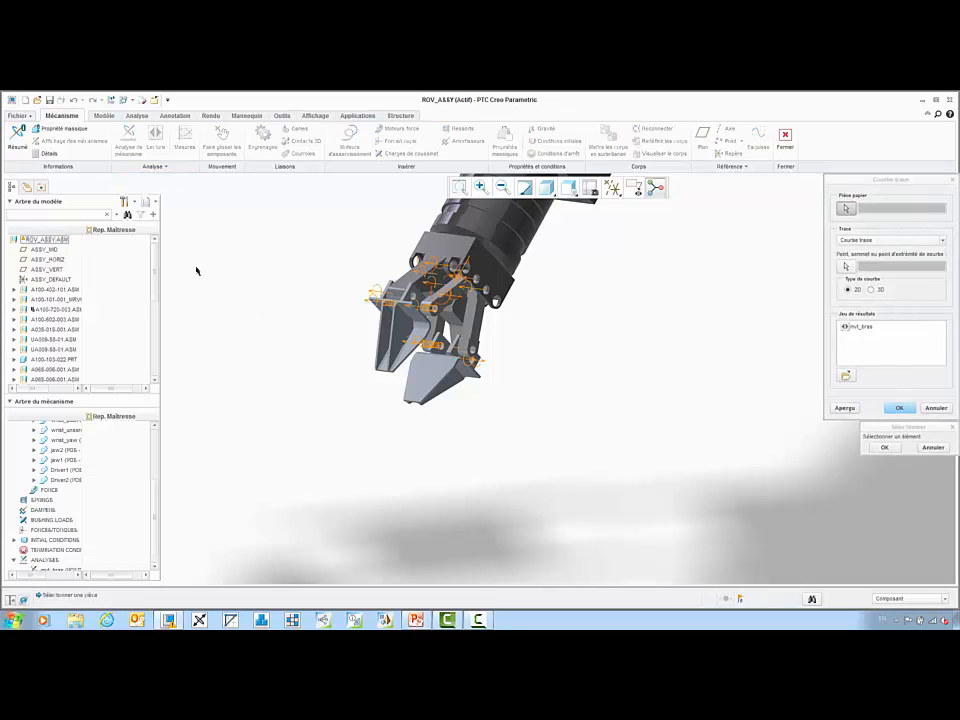
{"action": "left_click", "coordinate": [47, 240]}
{"action": "left_click", "coordinate": [421, 404]}
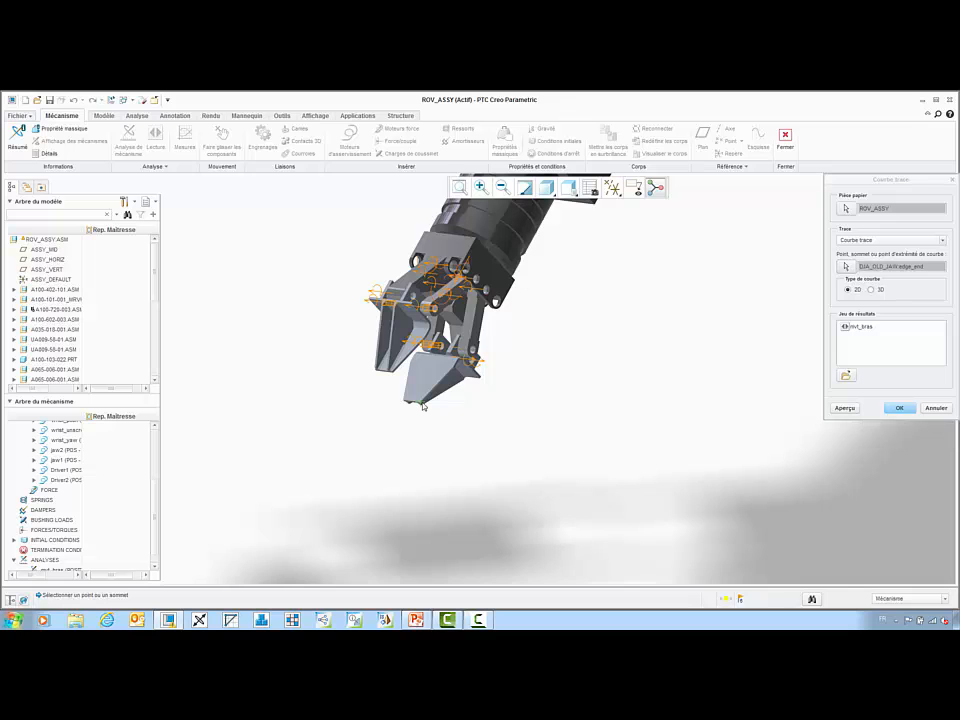
{"action": "scroll", "coordinate": [421, 404], "scroll_direction": "down", "scroll_amount": 5}
{"action": "left_click", "coordinate": [860, 327]}
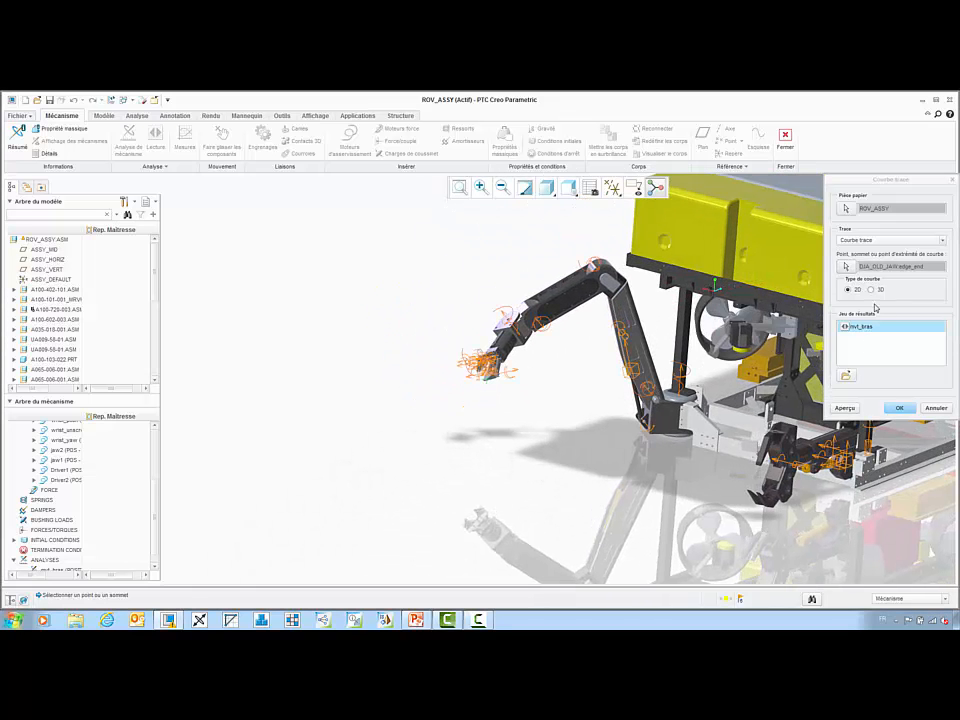
{"action": "left_click", "coordinate": [845, 409]}
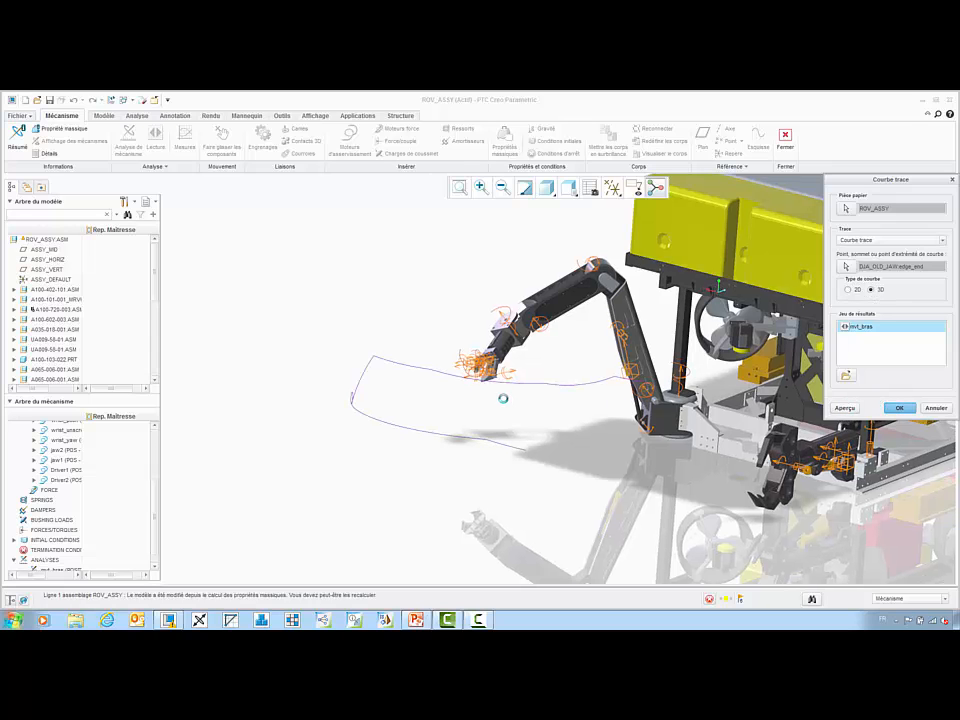
{"action": "middle_click_drag", "start_coordinate": [506, 403], "coordinate": [417, 330]}
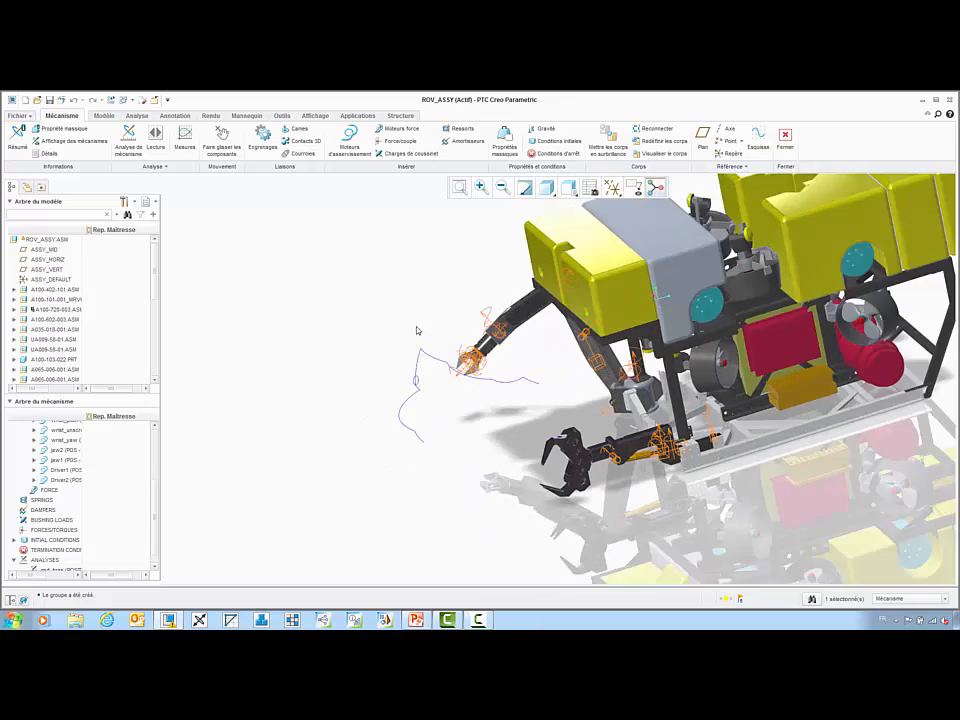
{"action": "scroll", "coordinate": [426, 473], "scroll_direction": "down", "scroll_amount": 2}
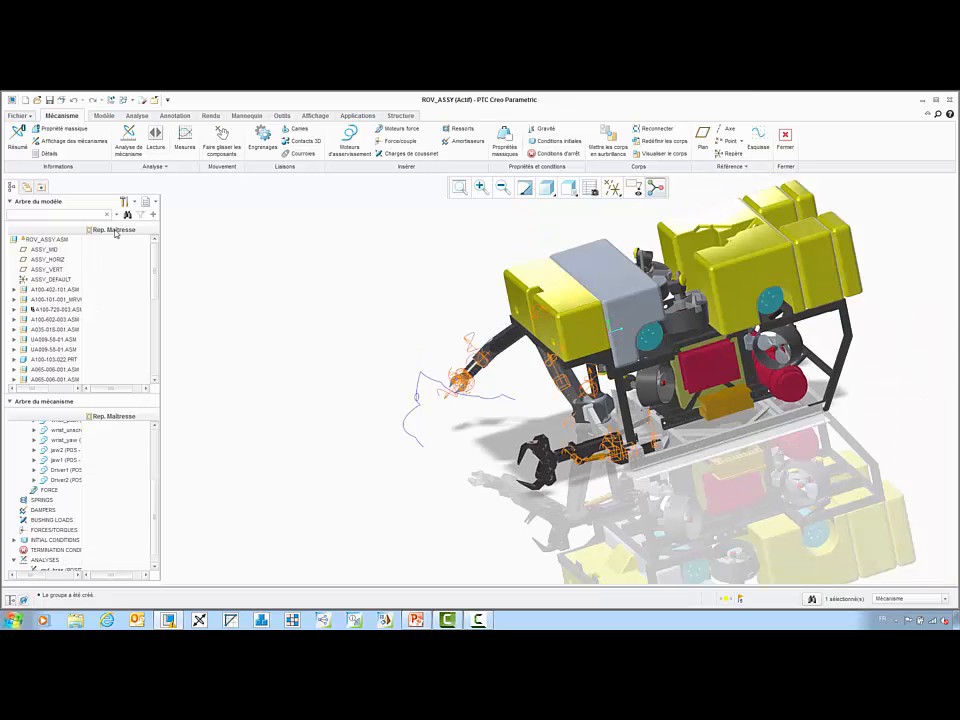
Close the ROV assembly and create a new design assembly named concept using the default template.
{"action": "left_click", "coordinate": [157, 102]}
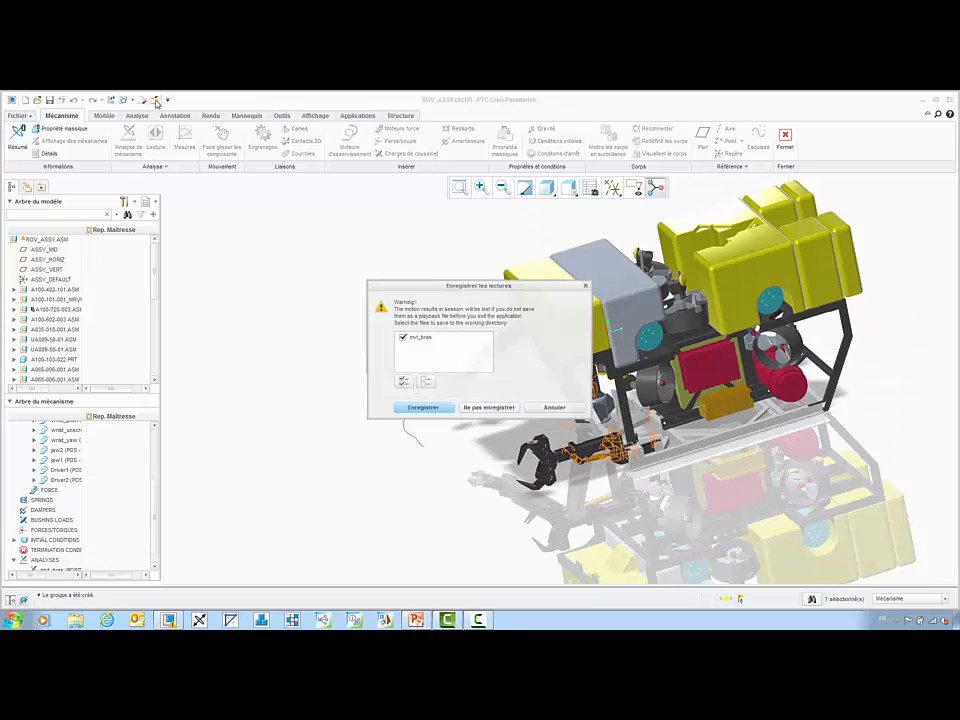
{"action": "left_click", "coordinate": [458, 408]}
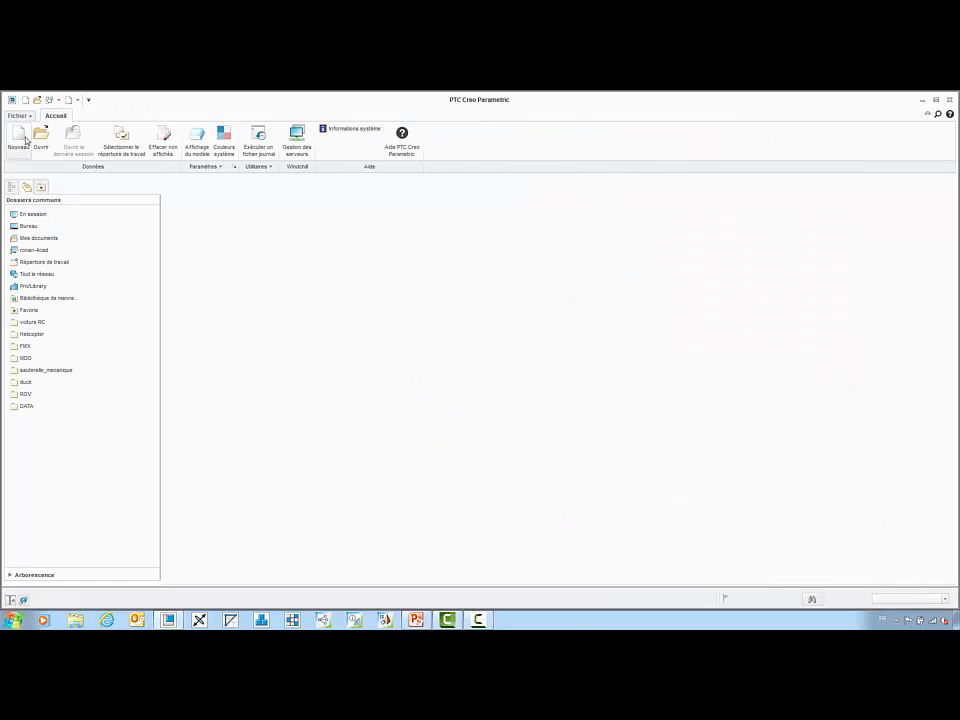
{"action": "left_click", "coordinate": [26, 146]}
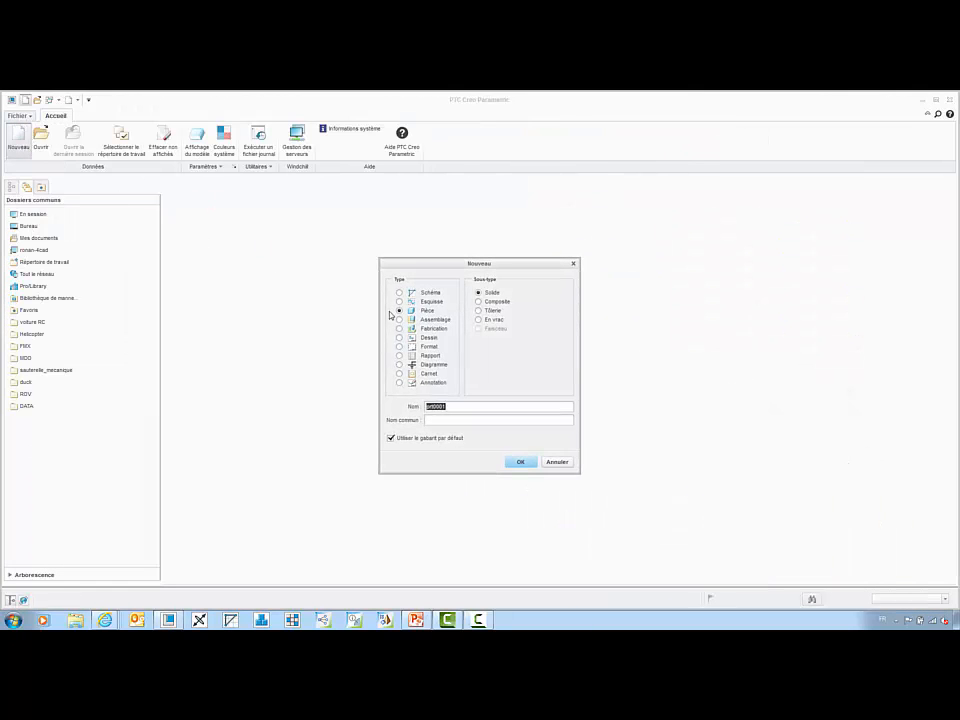
{"action": "left_click", "coordinate": [393, 320]}
{"action": "type", "text": "concep"}
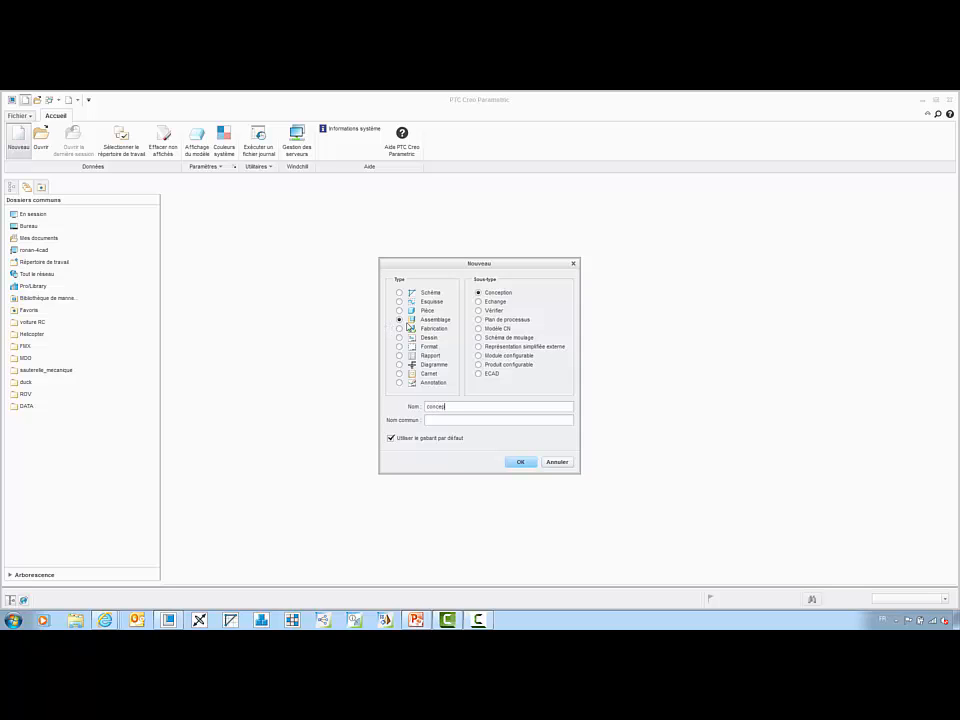
{"action": "type", "text": "t"}
{"action": "key", "text": "Return"}
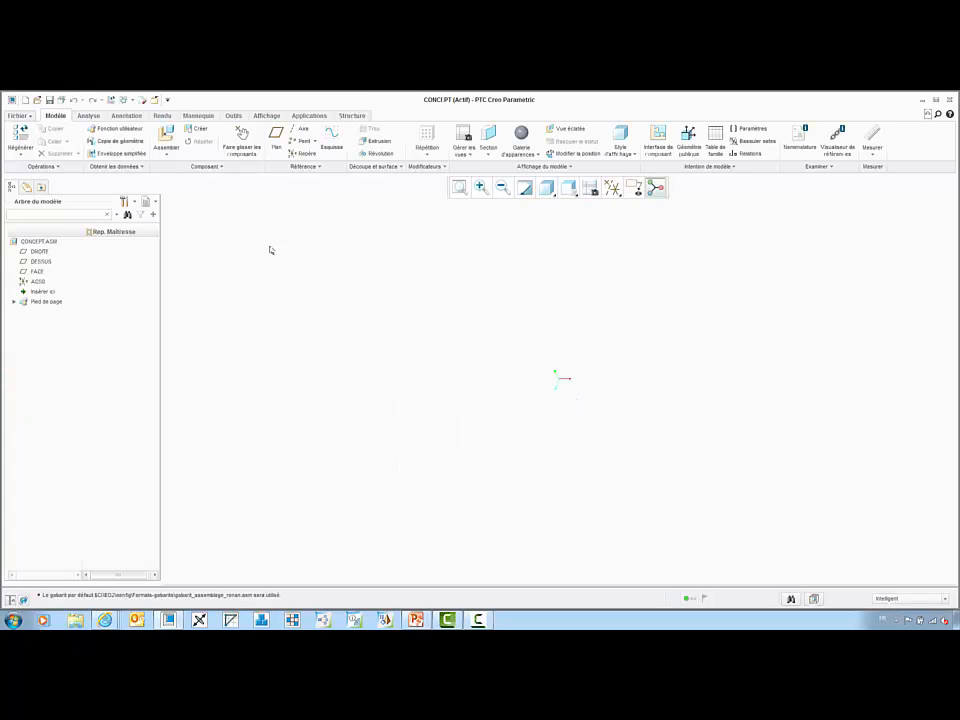
Create a motion skeleton model in the concept assembly by copying the existing template, and open the skeleton on its own.
{"action": "left_click", "coordinate": [202, 132]}
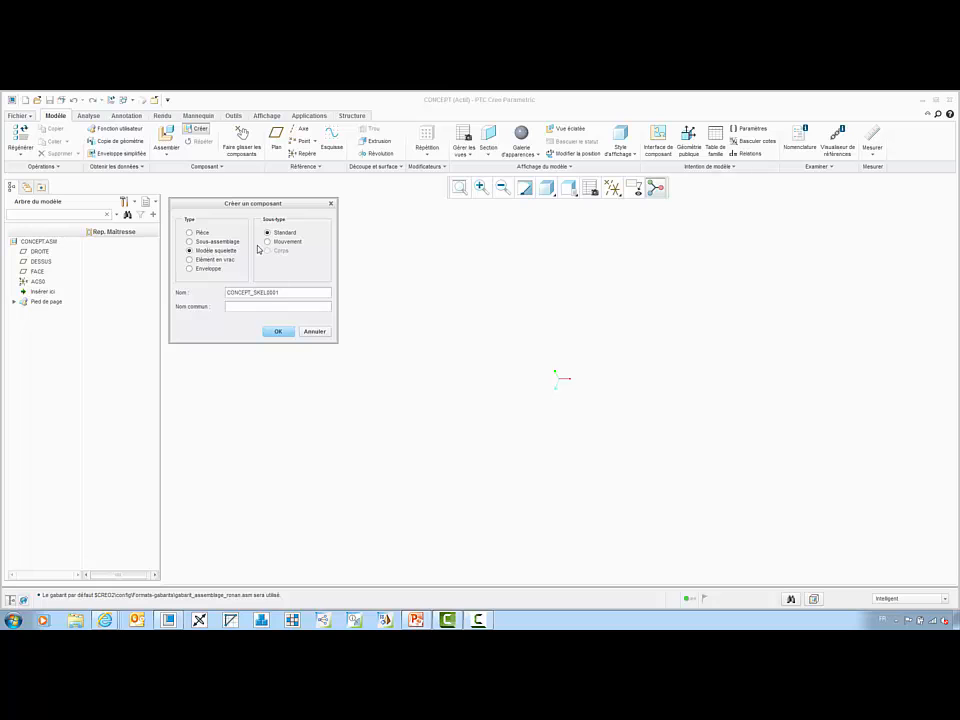
{"action": "key", "text": "Return"}
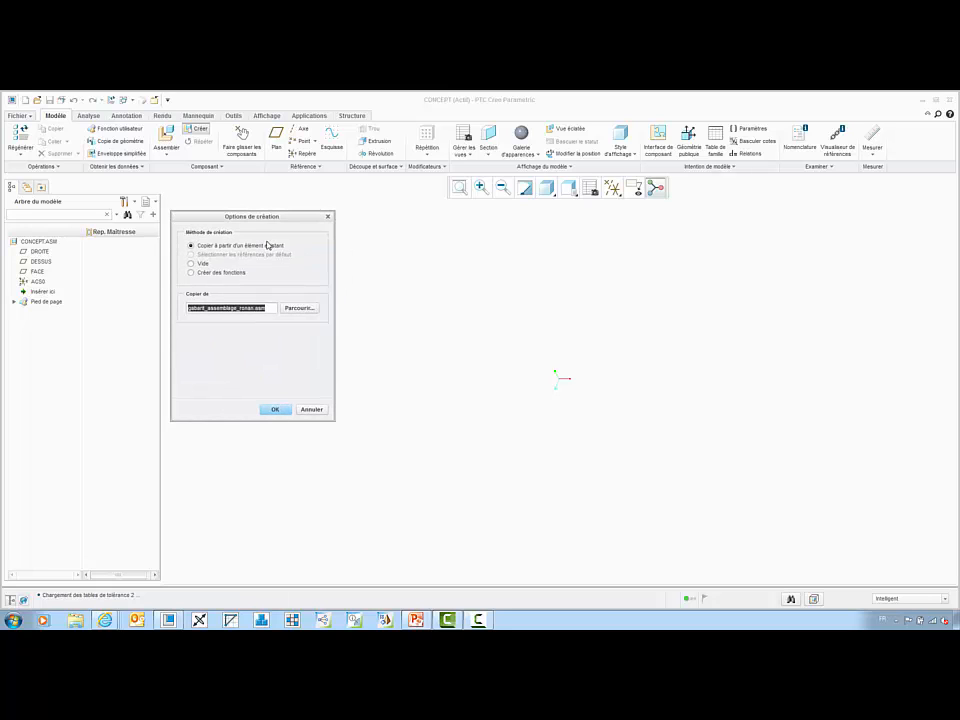
{"action": "key", "text": "Return"}
{"action": "right_click", "coordinate": [76, 251]}
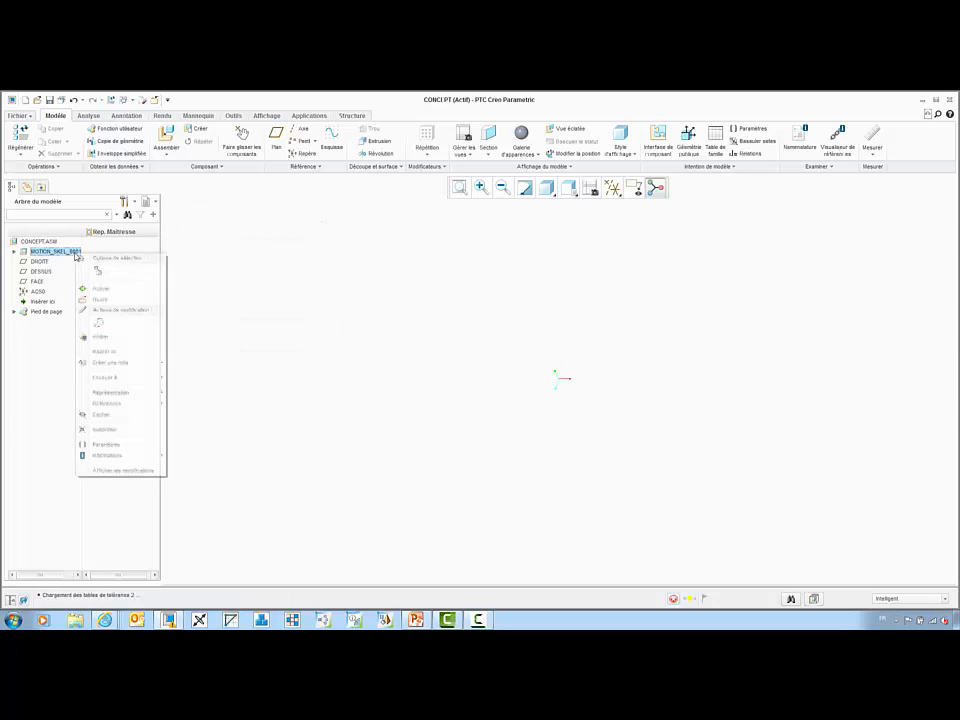
{"action": "left_click", "coordinate": [98, 299]}
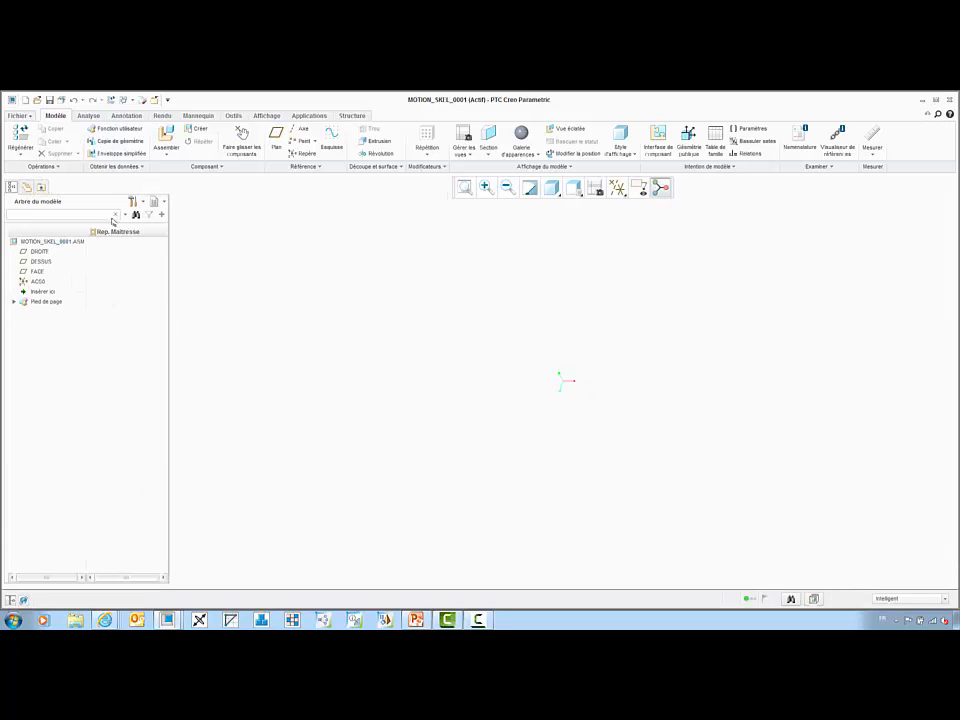
Start a sketch on the skeleton's FACE plane and load the saved section file into it.
{"action": "left_click", "coordinate": [46, 270]}
{"action": "left_click", "coordinate": [331, 145]}
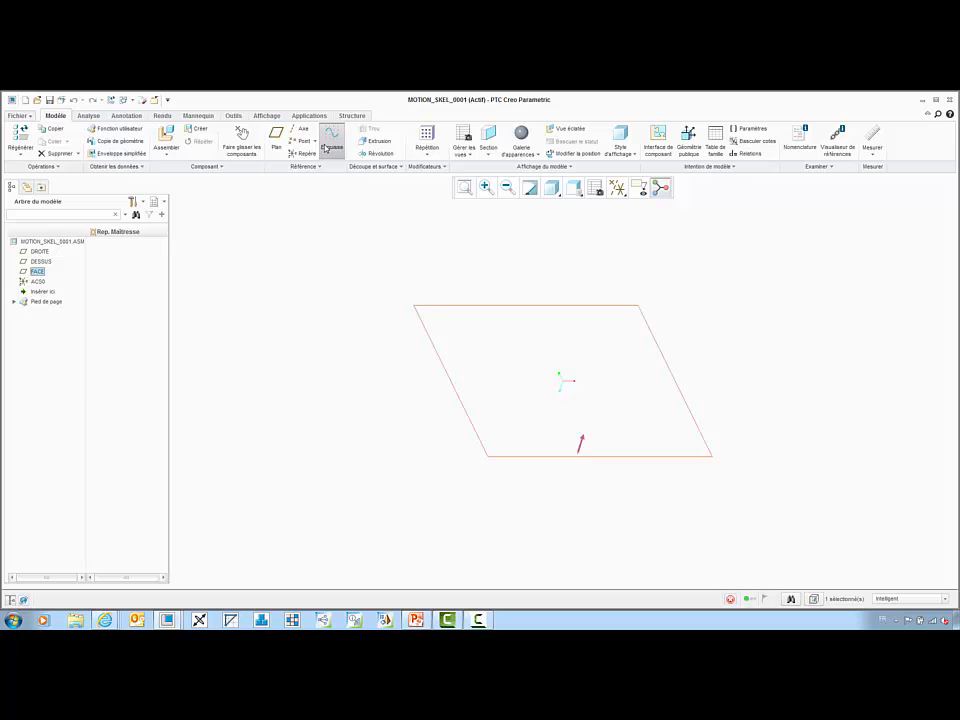
{"action": "left_click", "coordinate": [98, 138]}
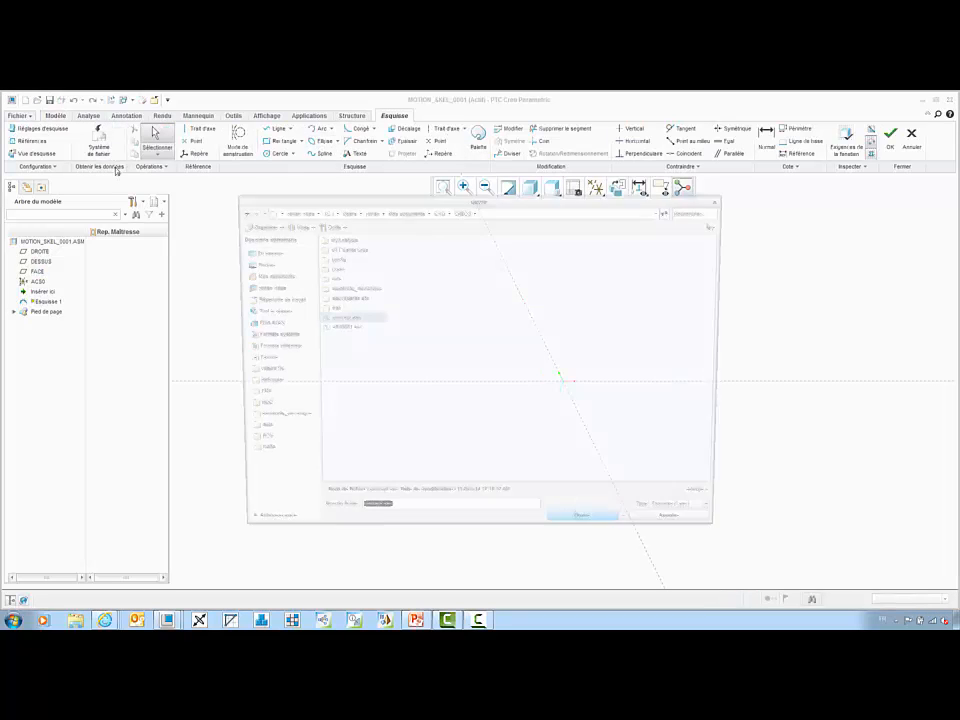
{"action": "double_click", "coordinate": [338, 318]}
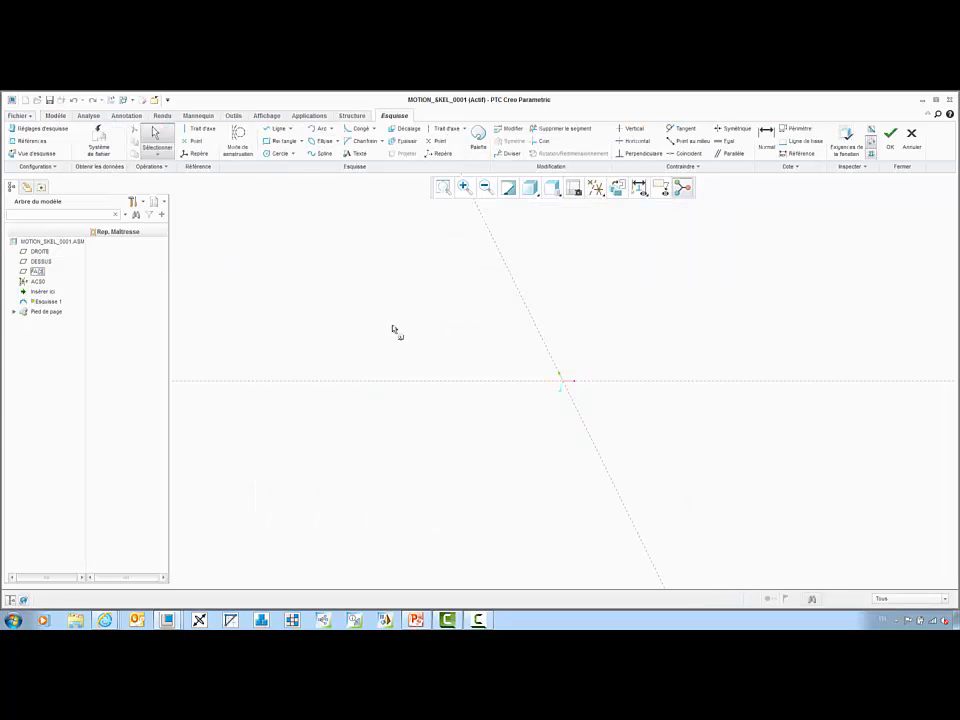
Place the imported section at scale 1 with its centre handle on the sketch origin, and finish the sketch.
{"action": "double_click", "coordinate": [538, 367]}
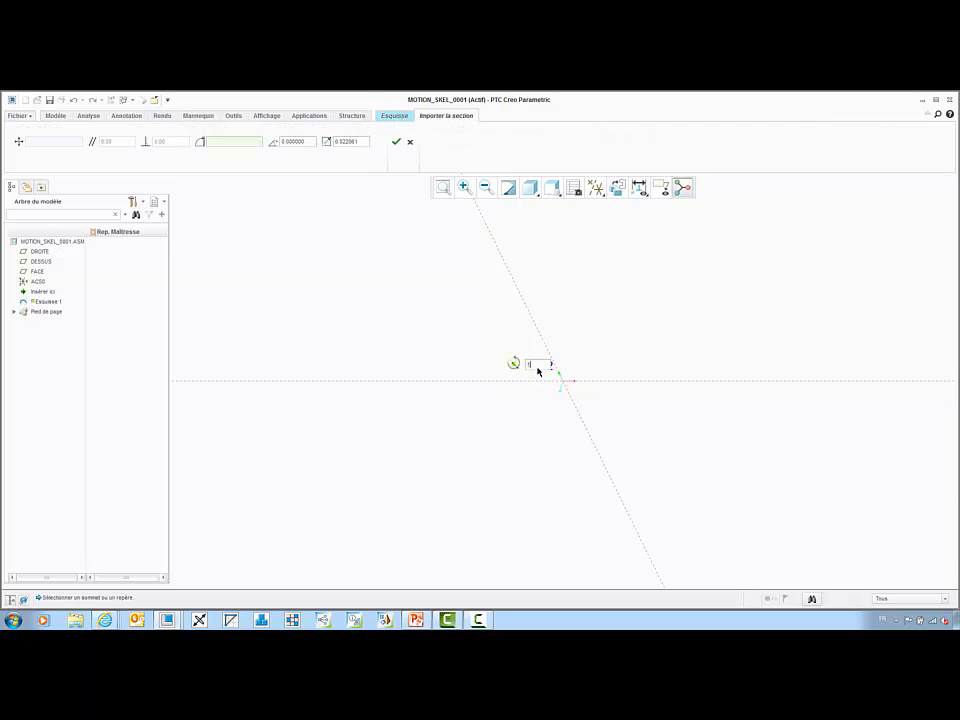
{"action": "type", "text": "1"}
{"action": "key", "text": "Return"}
{"action": "left_click_drag", "start_coordinate": [514, 366], "coordinate": [562, 383]}
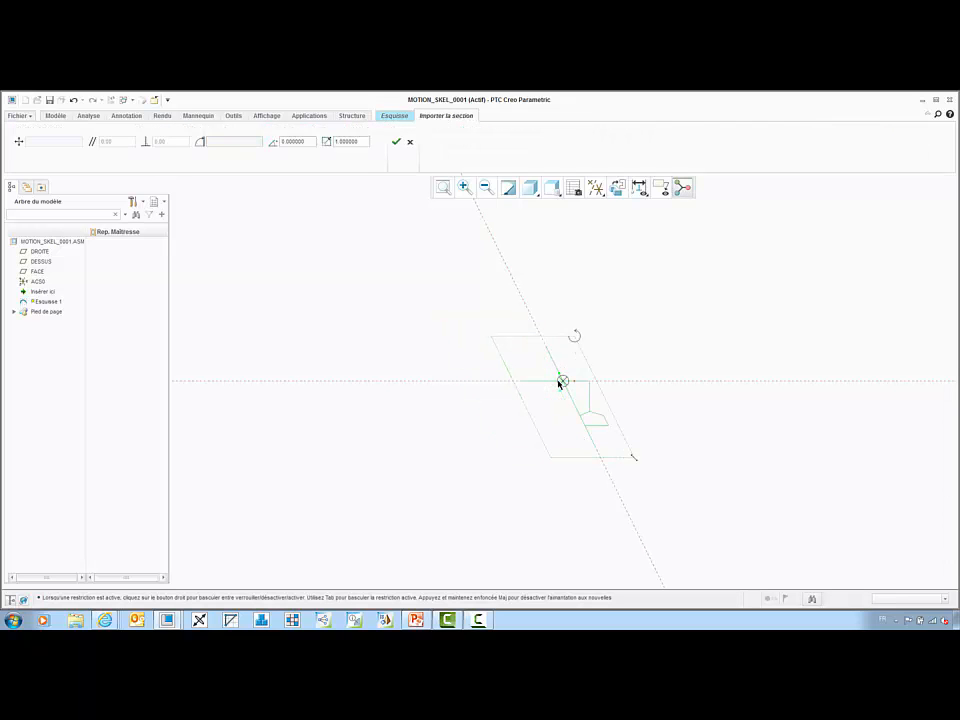
{"action": "middle_click", "coordinate": [456, 326]}
{"action": "right_click", "coordinate": [456, 326]}
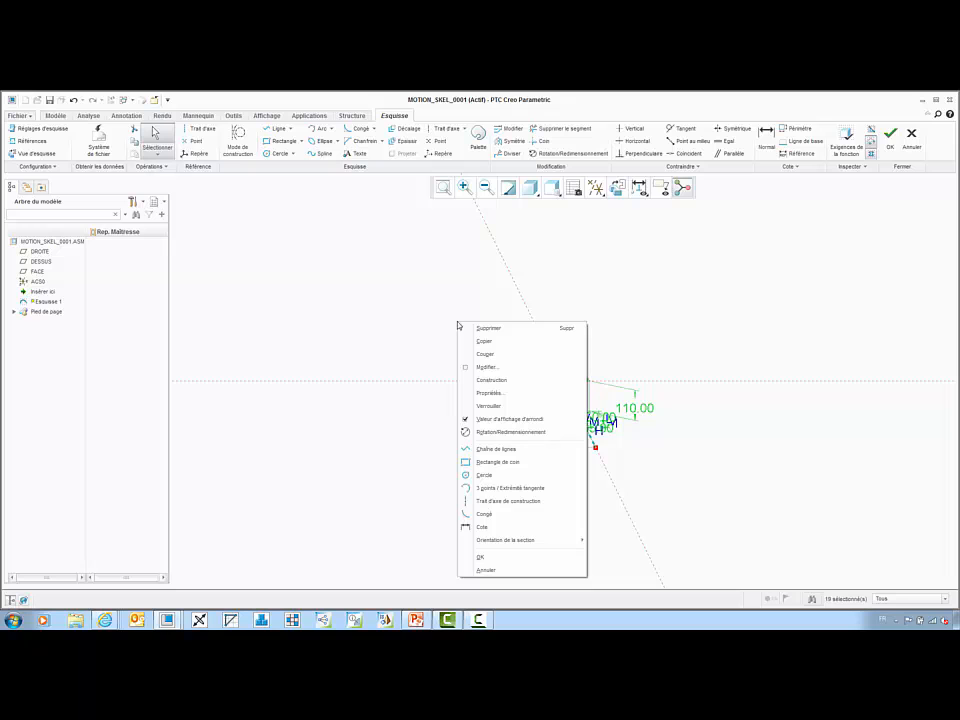
{"action": "left_click", "coordinate": [486, 557]}
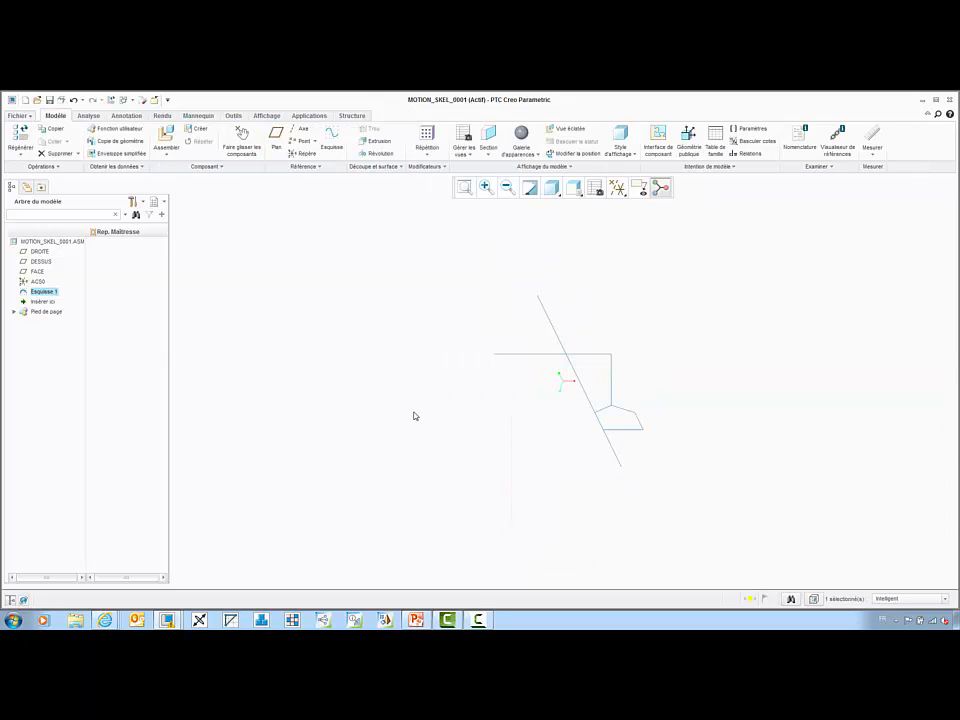
Create a first body skeleton by copying the existing part template, using the sketch's long steep line as its chain.
{"action": "middle_click_drag", "start_coordinate": [418, 396], "coordinate": [436, 360]}
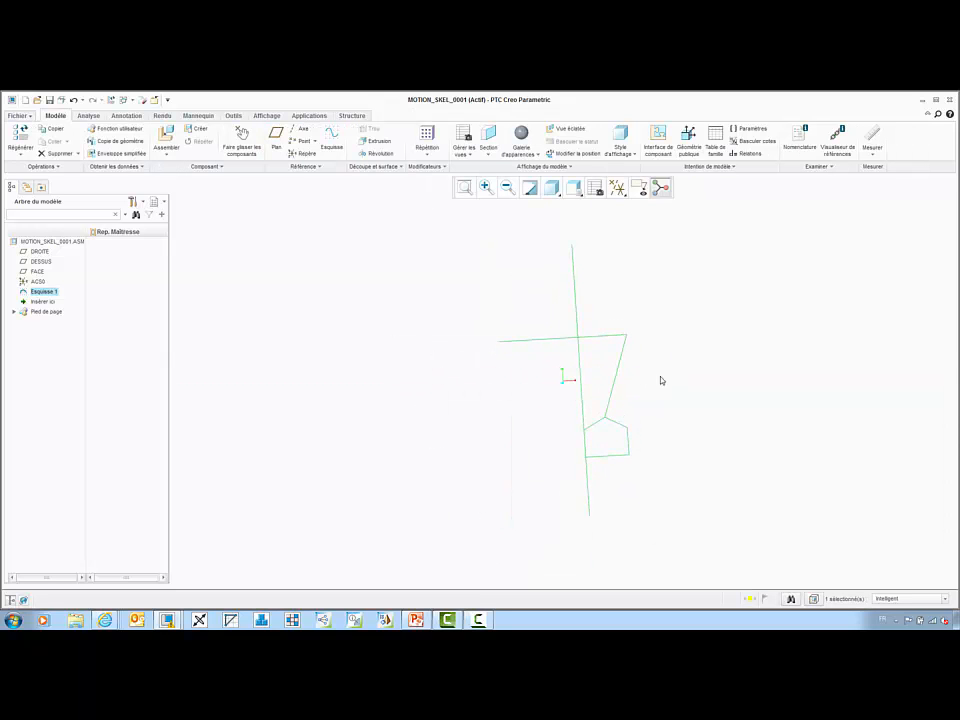
{"action": "middle_click_drag", "start_coordinate": [660, 380], "coordinate": [594, 380], "text": "shift"}
{"action": "left_click", "coordinate": [306, 357]}
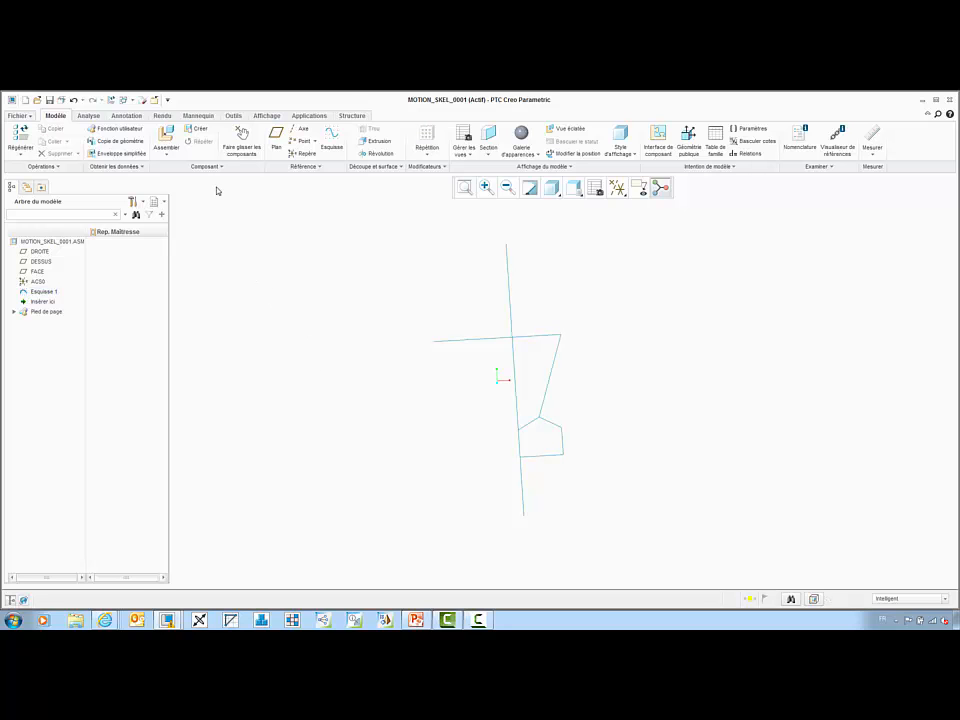
{"action": "left_click", "coordinate": [200, 130]}
{"action": "left_click", "coordinate": [268, 251]}
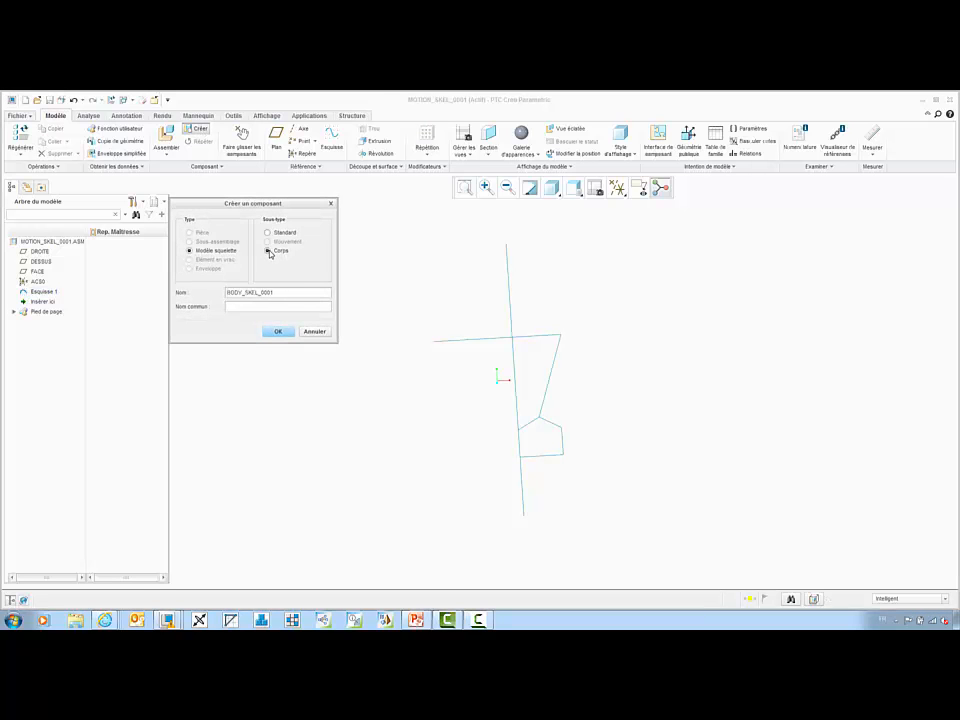
{"action": "middle_click", "coordinate": [270, 253]}
{"action": "middle_click", "coordinate": [270, 254]}
{"action": "middle_click", "coordinate": [270, 254]}
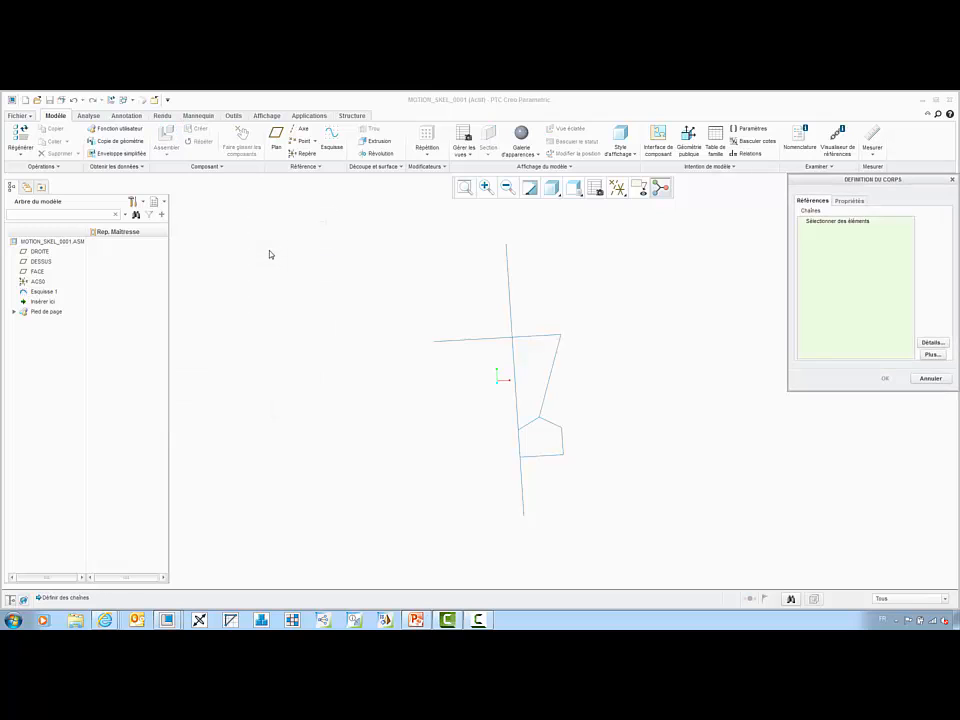
{"action": "left_click", "coordinate": [510, 323]}
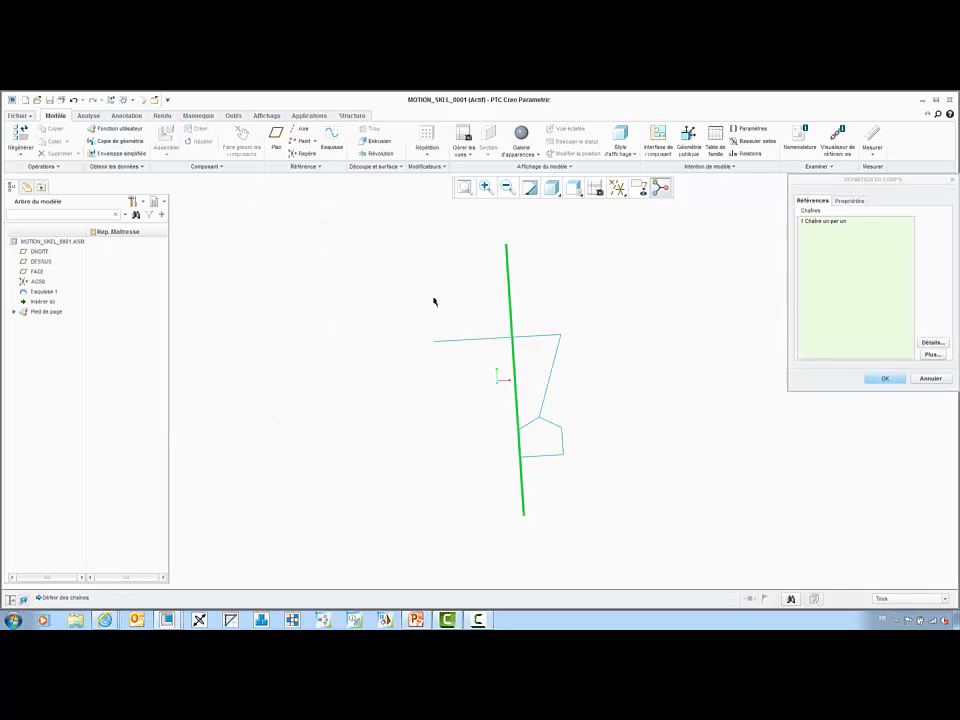
{"action": "middle_click", "coordinate": [432, 300]}
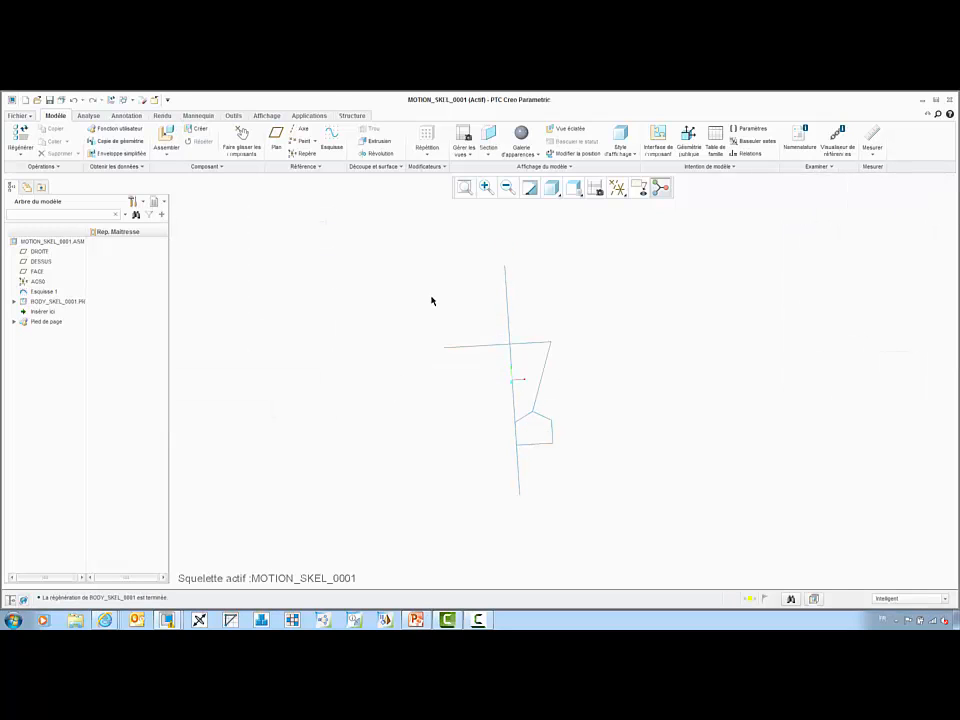
Start a second body skeleton from the existing part template, with the two segments of the line crossing the long line as chains.
{"action": "left_click", "coordinate": [197, 129]}
{"action": "left_click", "coordinate": [268, 251]}
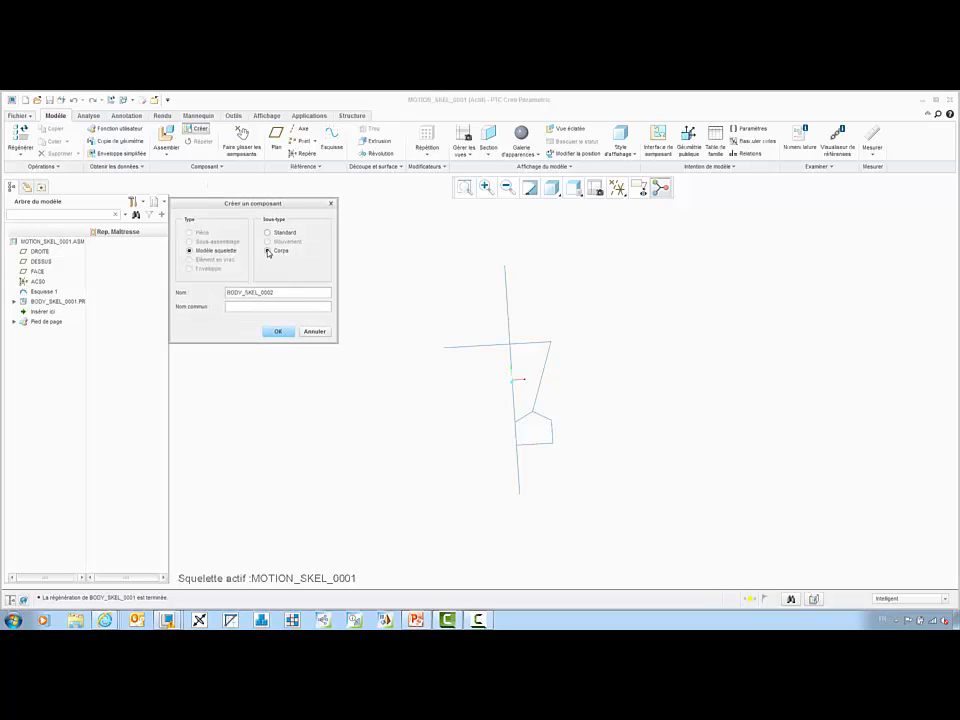
{"action": "middle_click", "coordinate": [268, 253]}
{"action": "middle_click", "coordinate": [268, 253]}
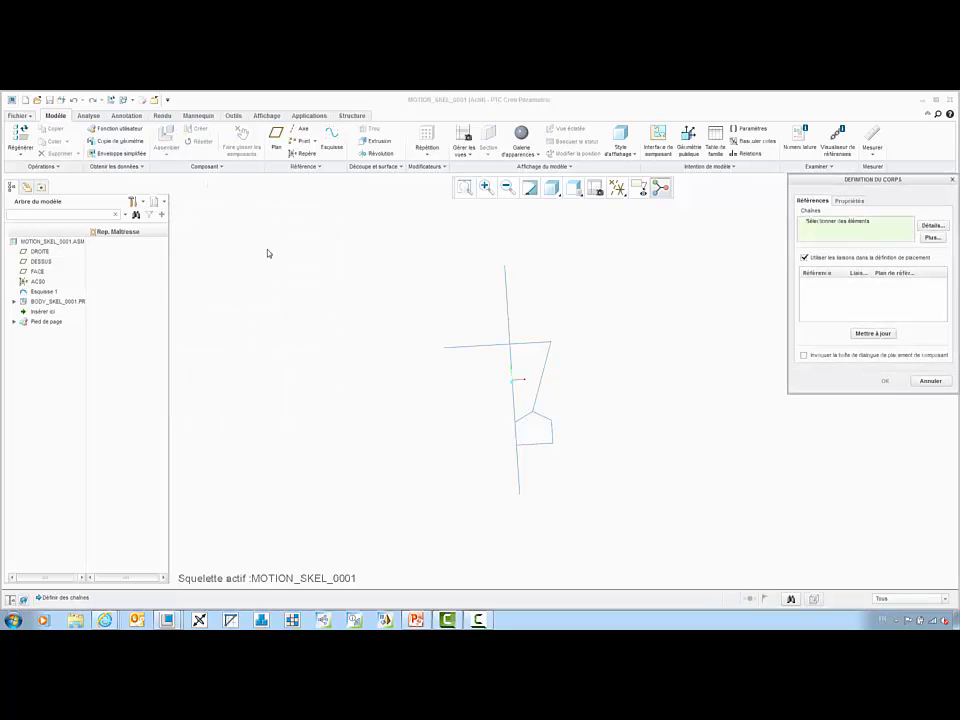
{"action": "left_click", "coordinate": [486, 347]}
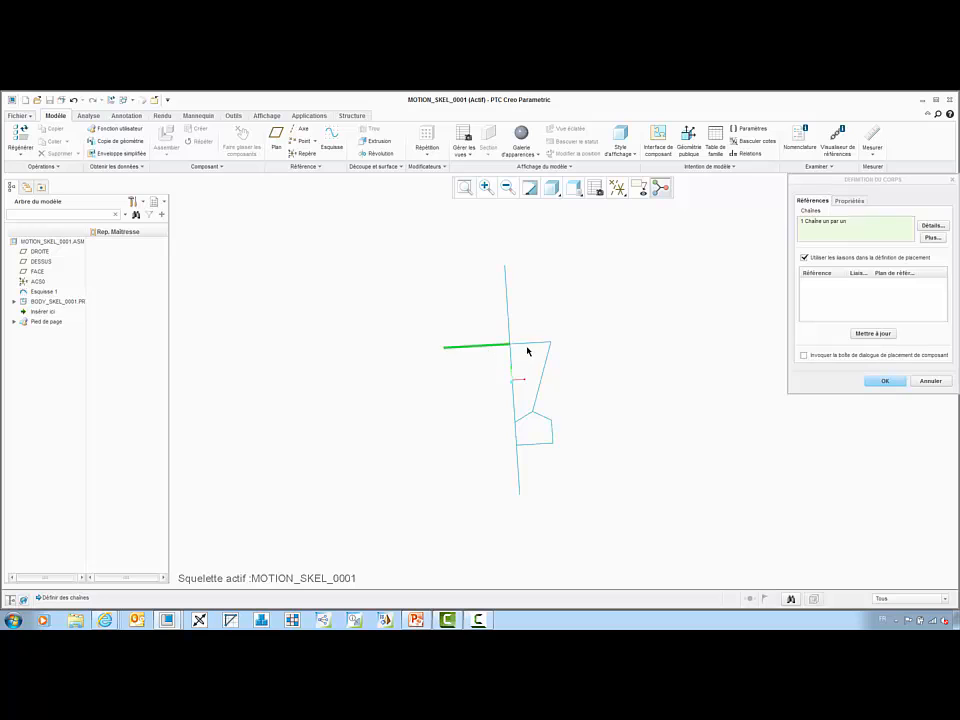
Generate the second body's connections, keep only the Pivot connection at the line crossing with FACE as reference plane, and finish the body.
{"action": "left_click", "coordinate": [876, 332]}
{"action": "left_click_drag", "start_coordinate": [830, 290], "coordinate": [833, 307]}
{"action": "right_click", "coordinate": [905, 284]}
{"action": "left_click", "coordinate": [832, 294]}
{"action": "right_click", "coordinate": [833, 307]}
{"action": "left_click", "coordinate": [849, 312]}
{"action": "left_click", "coordinate": [855, 282]}
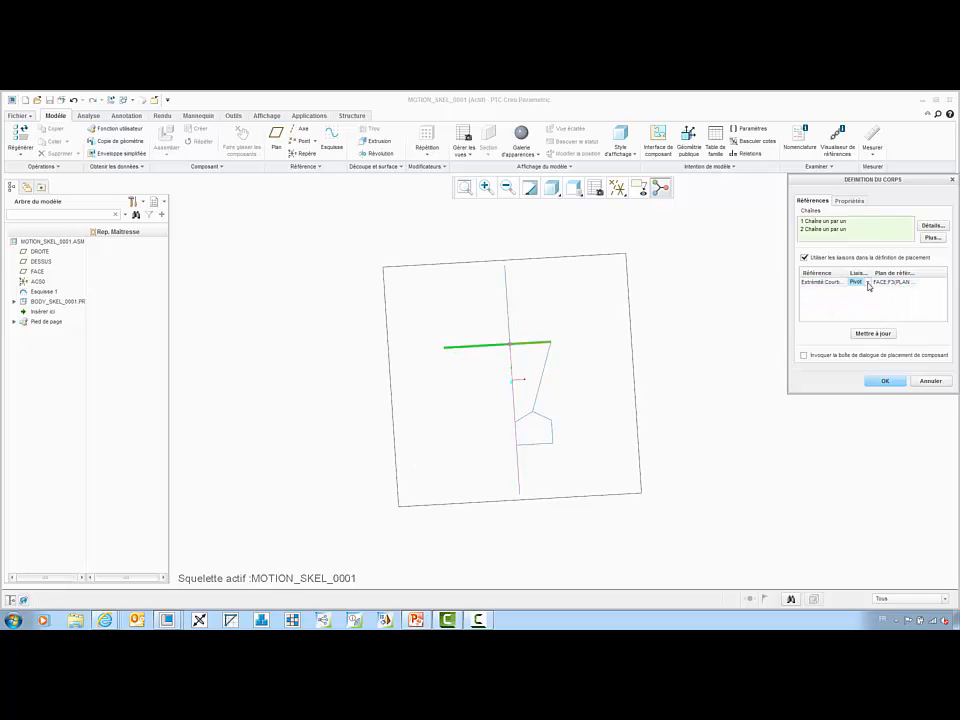
{"action": "left_click", "coordinate": [867, 282]}
{"action": "left_click", "coordinate": [858, 306]}
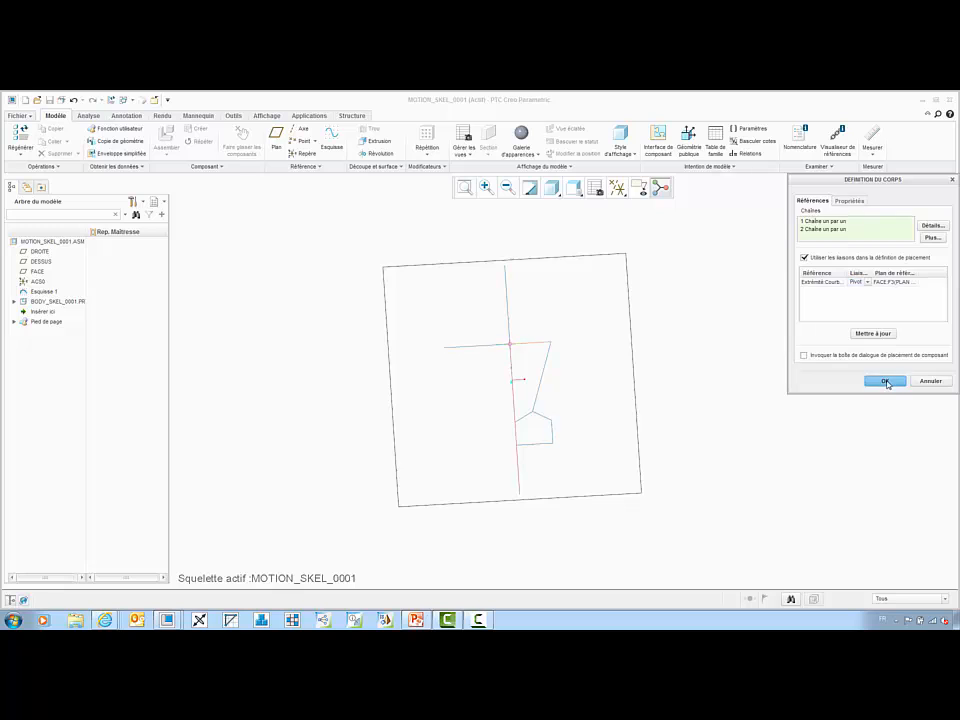
{"action": "left_click", "coordinate": [885, 381]}
Test the second body's rotation about its pivot by moving it, and cancel the displacement.
{"action": "left_click", "coordinate": [241, 140]}
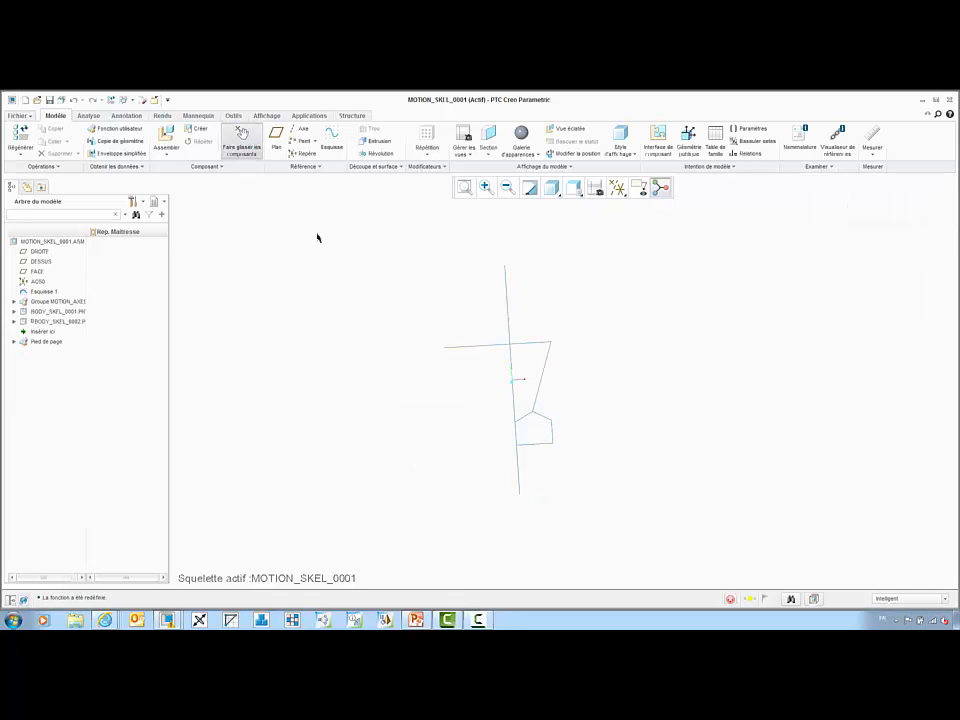
{"action": "left_click", "coordinate": [450, 352]}
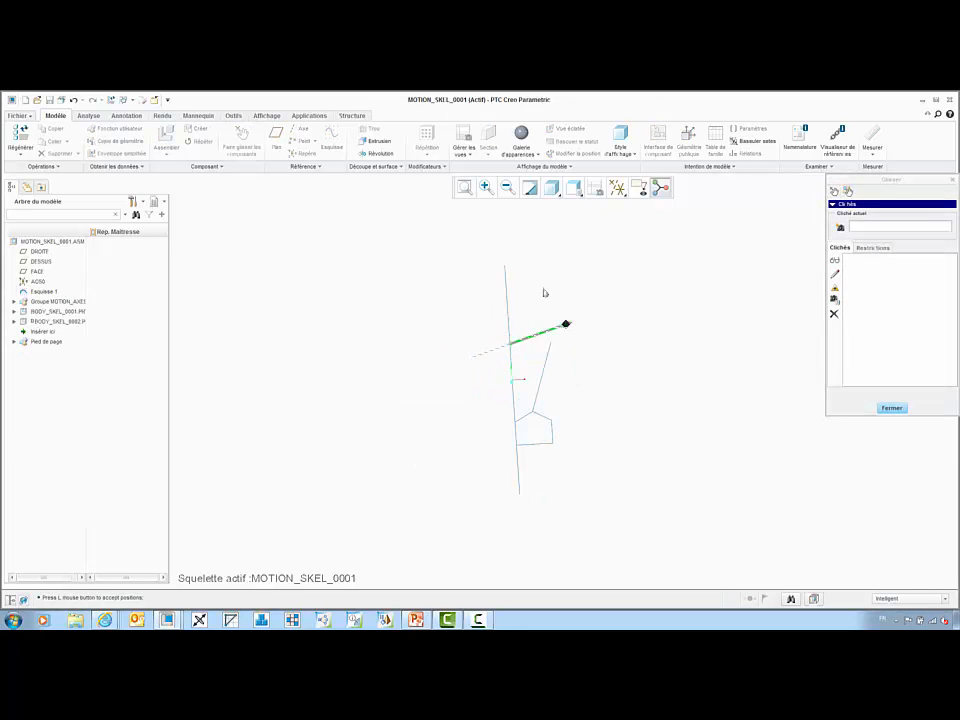
{"action": "middle_click", "coordinate": [413, 375]}
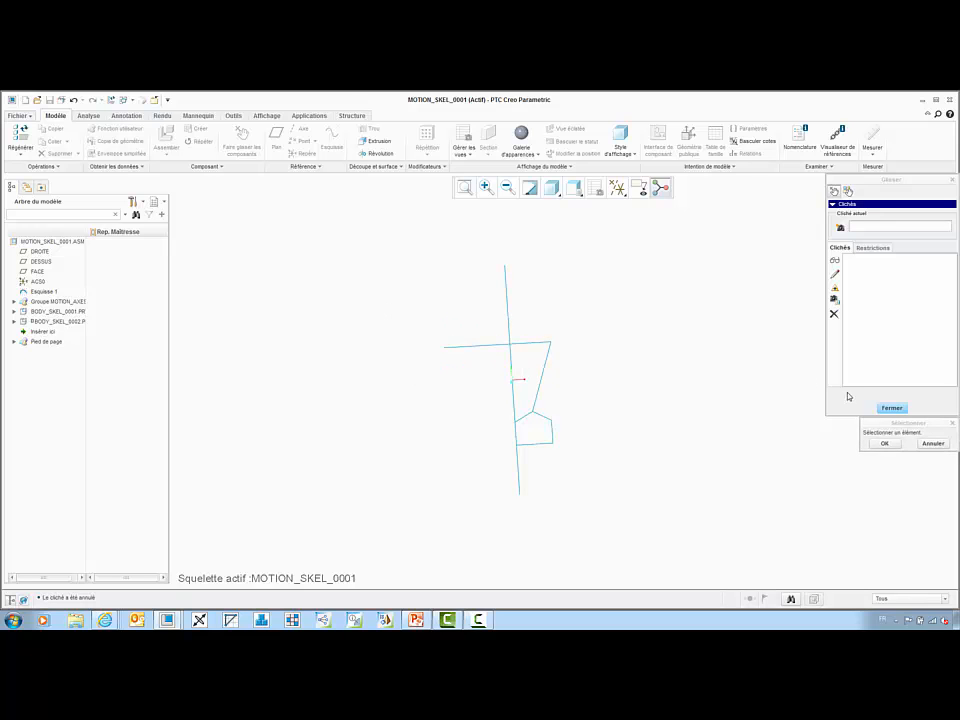
{"action": "left_click", "coordinate": [887, 407]}
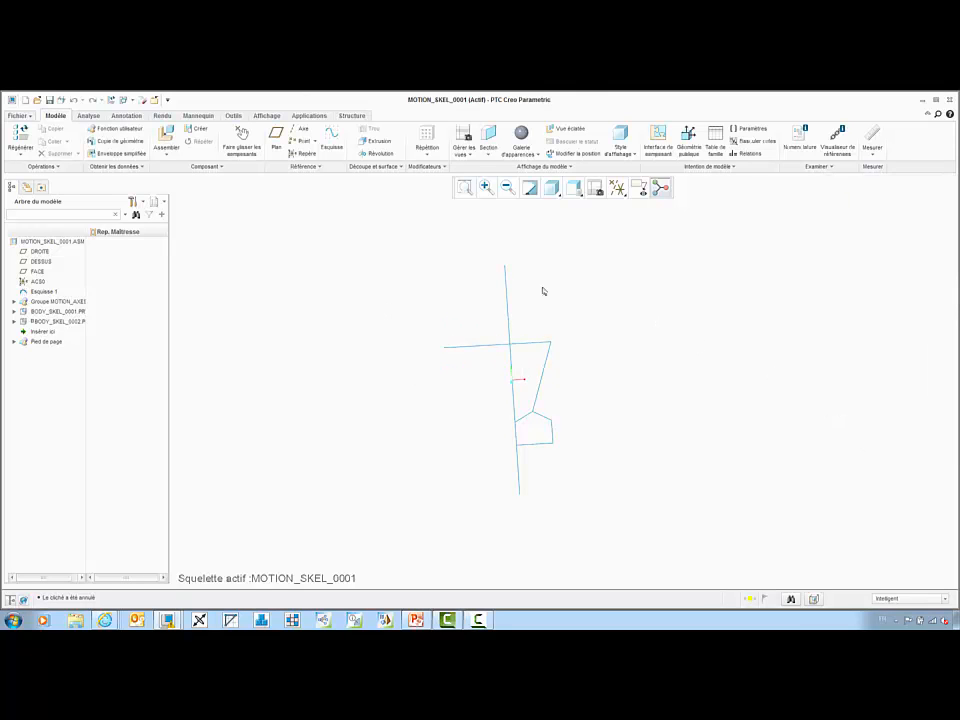
Create a third body skeleton from the template using the link line above the pentagon, with an automatically generated Pivot connection on FACE.
{"action": "left_click", "coordinate": [195, 128]}
{"action": "left_click", "coordinate": [270, 251]}
{"action": "middle_click", "coordinate": [339, 287]}
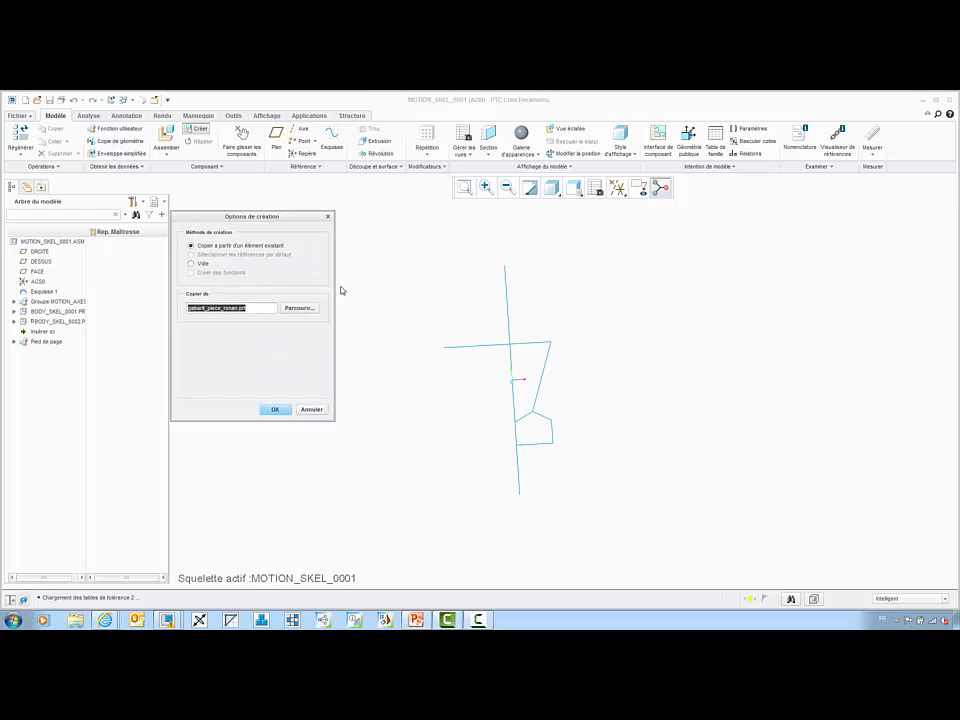
{"action": "middle_click", "coordinate": [341, 289]}
{"action": "left_click", "coordinate": [548, 353]}
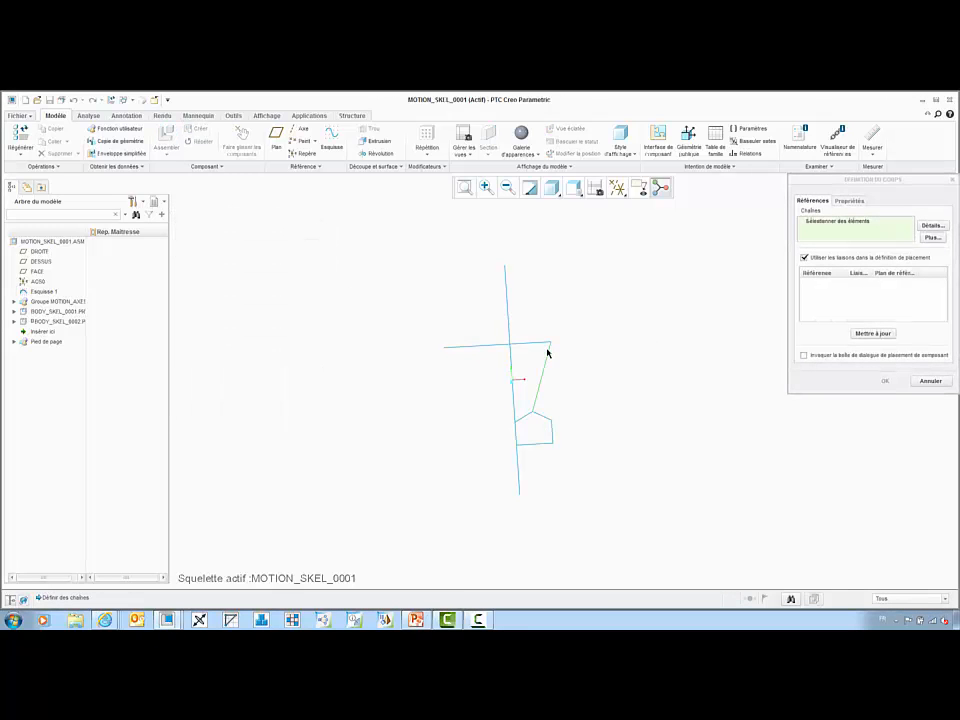
{"action": "left_click", "coordinate": [855, 336]}
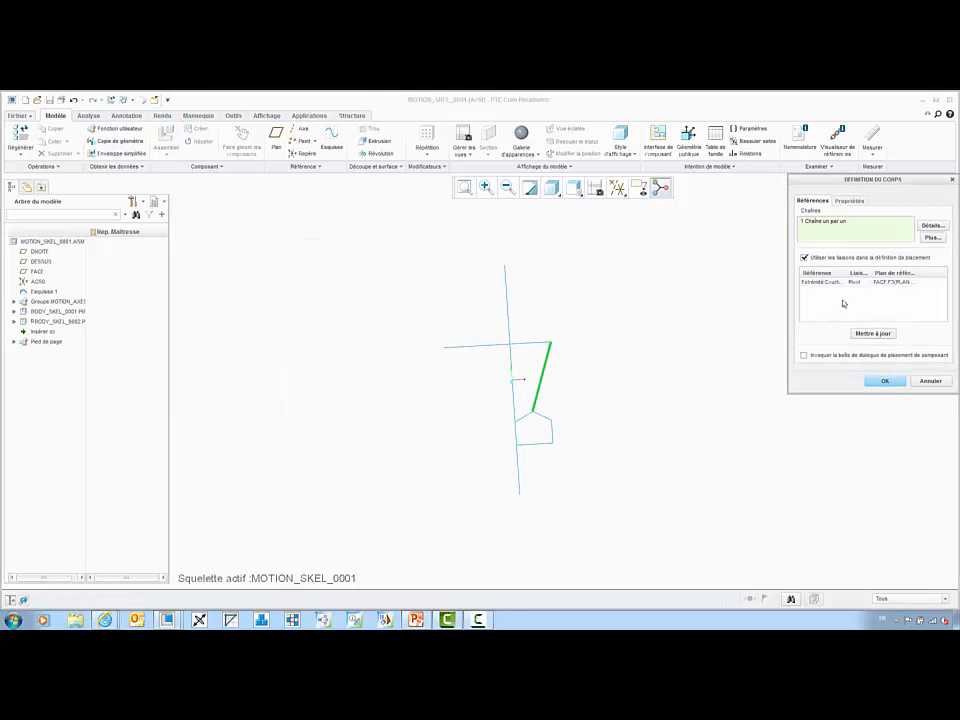
{"action": "left_click", "coordinate": [884, 381]}
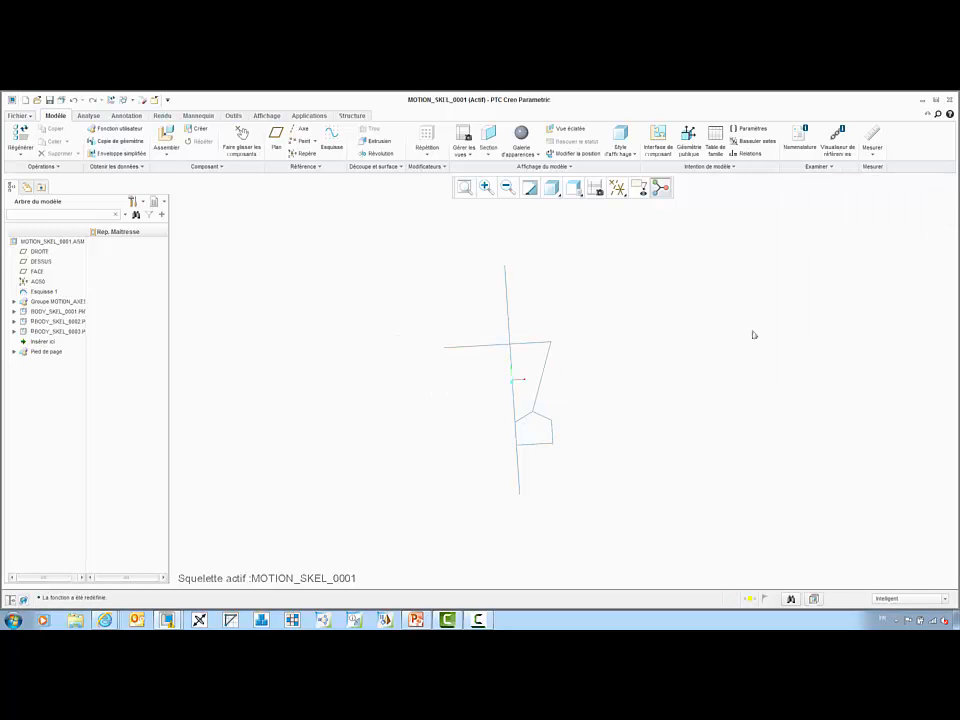
Start a fourth body skeleton from the existing part template, with the five edges of the closed pentagon as chains.
{"action": "left_click", "coordinate": [195, 129]}
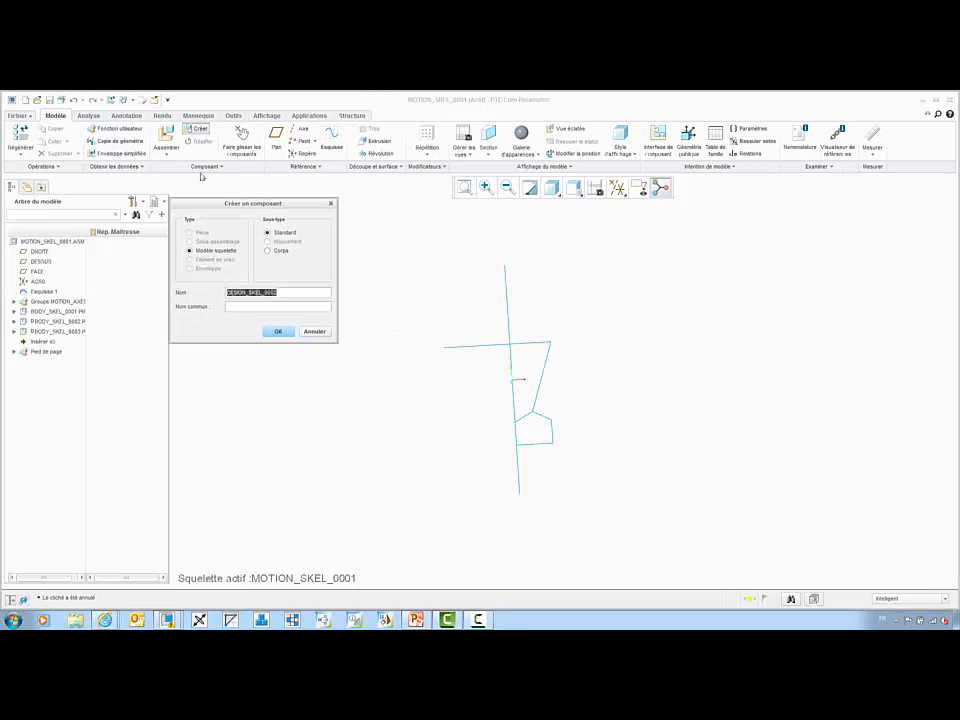
{"action": "left_click", "coordinate": [267, 251]}
{"action": "key", "text": "Return"}
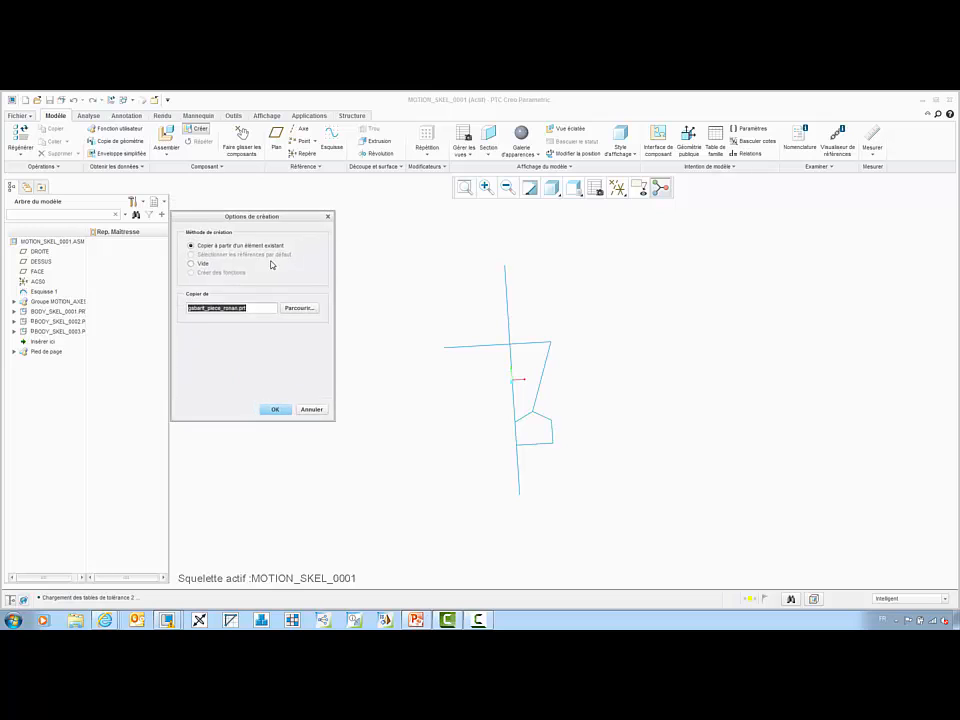
{"action": "key", "text": "Return"}
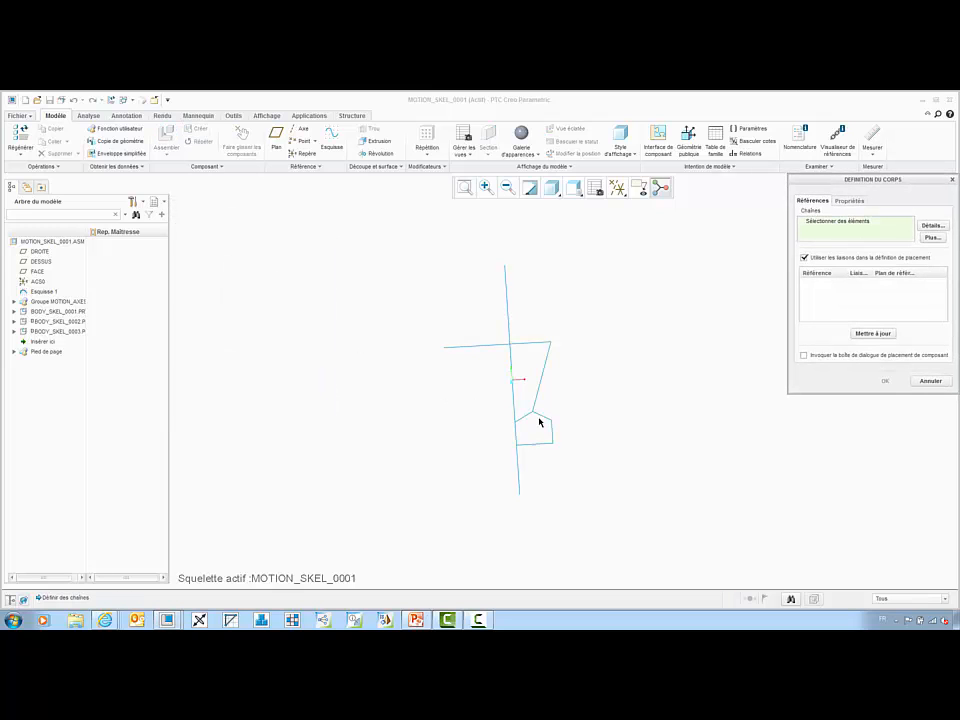
{"action": "left_click", "coordinate": [540, 419]}
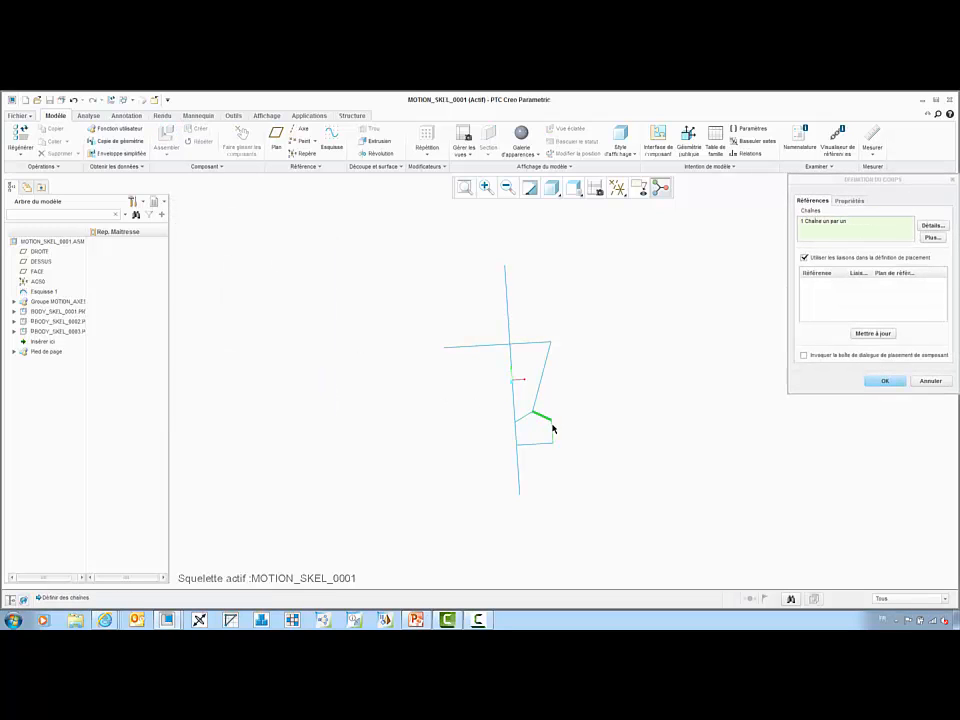
{"action": "left_click", "coordinate": [552, 430], "text": "ctrl"}
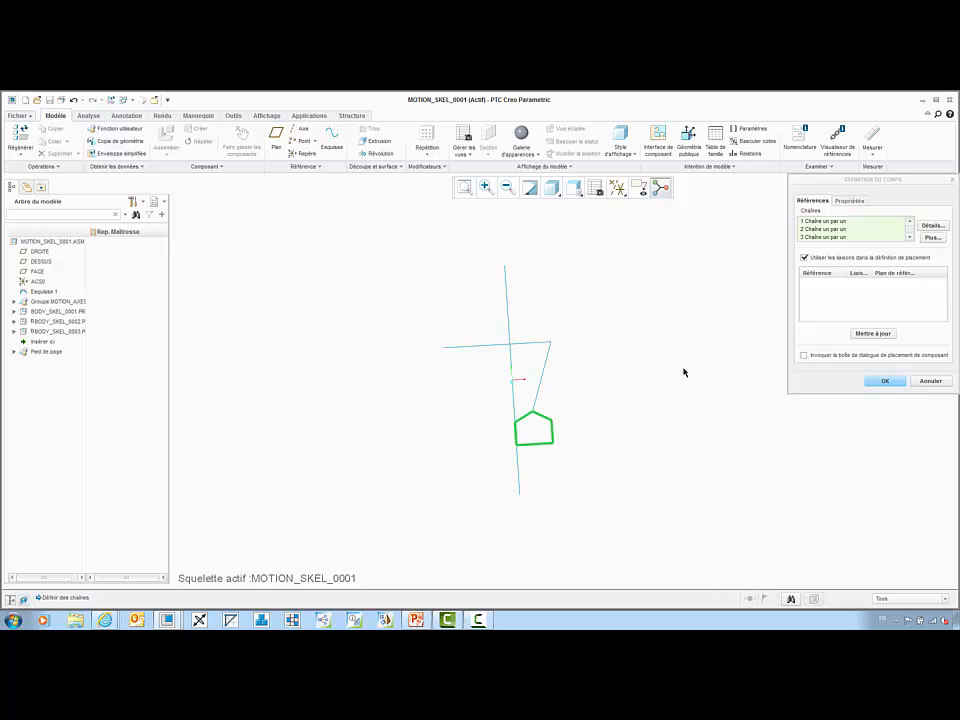
Generate the fourth body's connections, remove all except the first Pivot and one Glissière (slider) connection, and finish the body.
{"action": "left_click", "coordinate": [853, 335]}
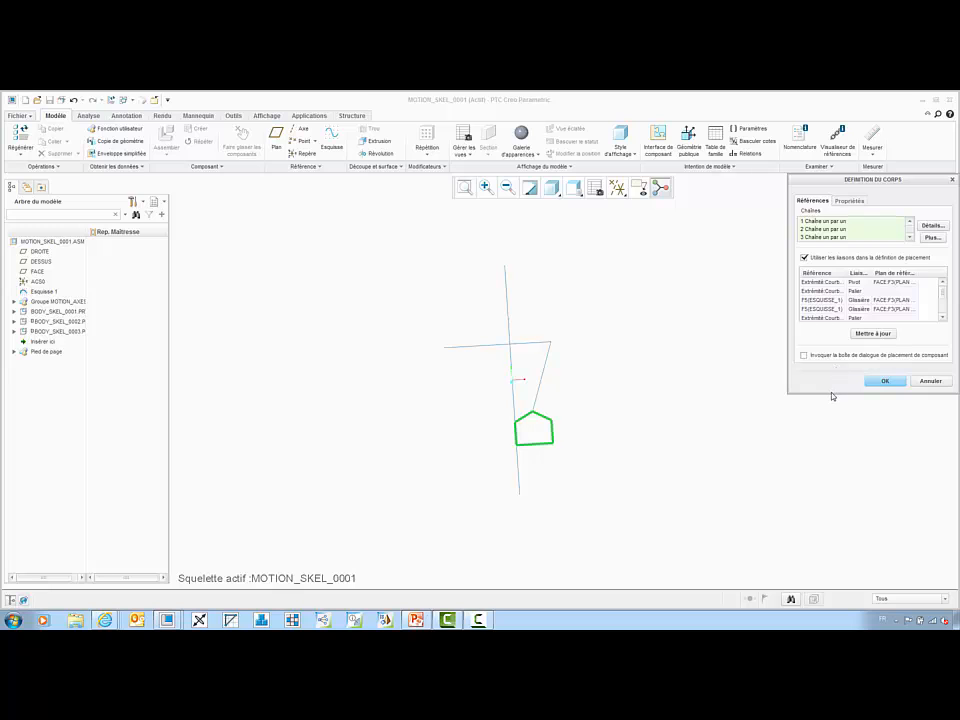
{"action": "left_click_drag", "start_coordinate": [830, 392], "coordinate": [836, 497]}
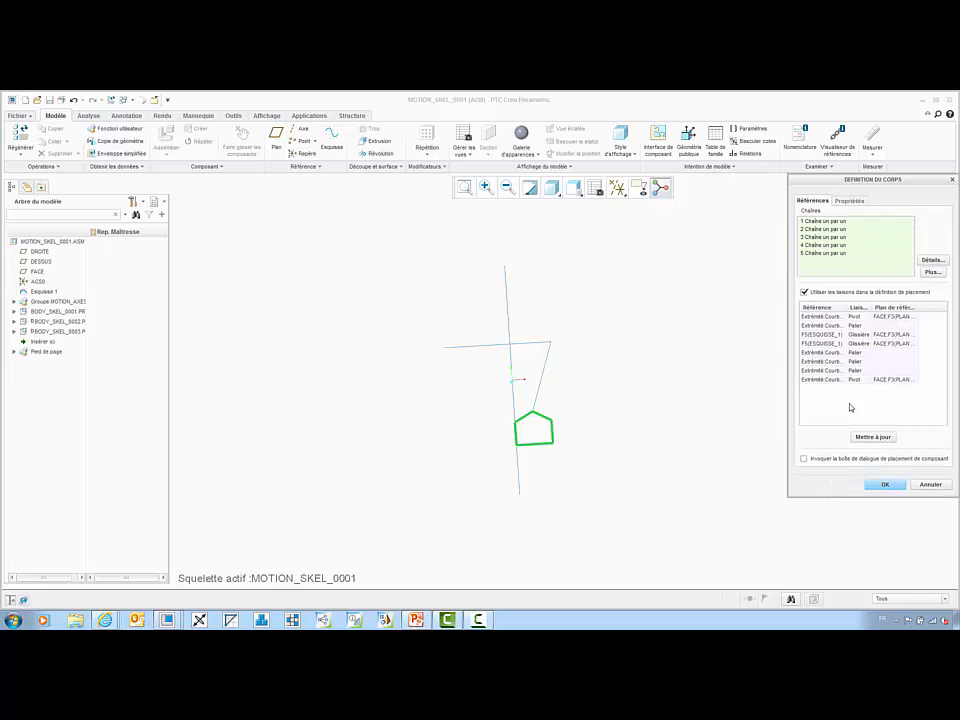
{"action": "right_click", "coordinate": [839, 326]}
{"action": "left_click", "coordinate": [856, 330]}
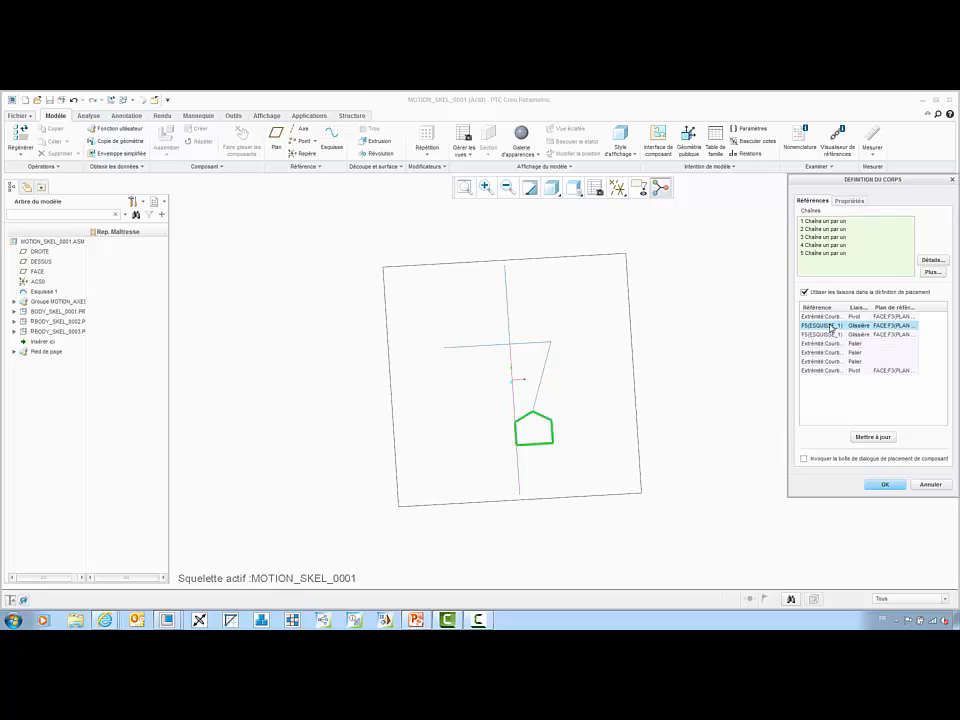
{"action": "left_click", "coordinate": [829, 335]}
{"action": "left_click", "coordinate": [829, 370], "text": "shift"}
{"action": "right_click", "coordinate": [829, 370]}
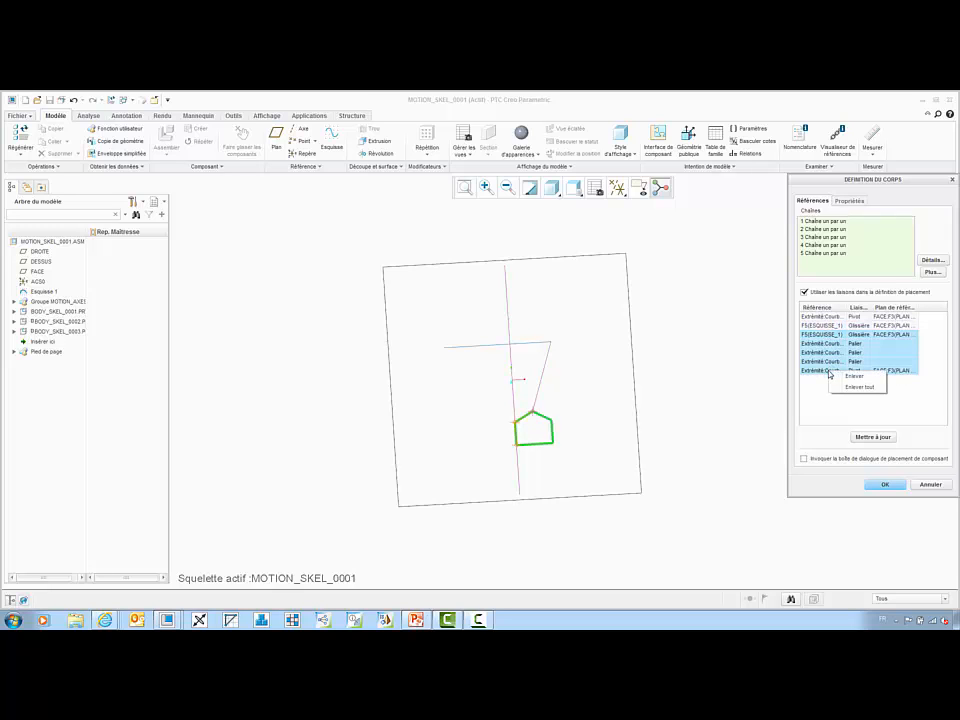
{"action": "left_click", "coordinate": [850, 376]}
{"action": "left_click", "coordinate": [885, 484]}
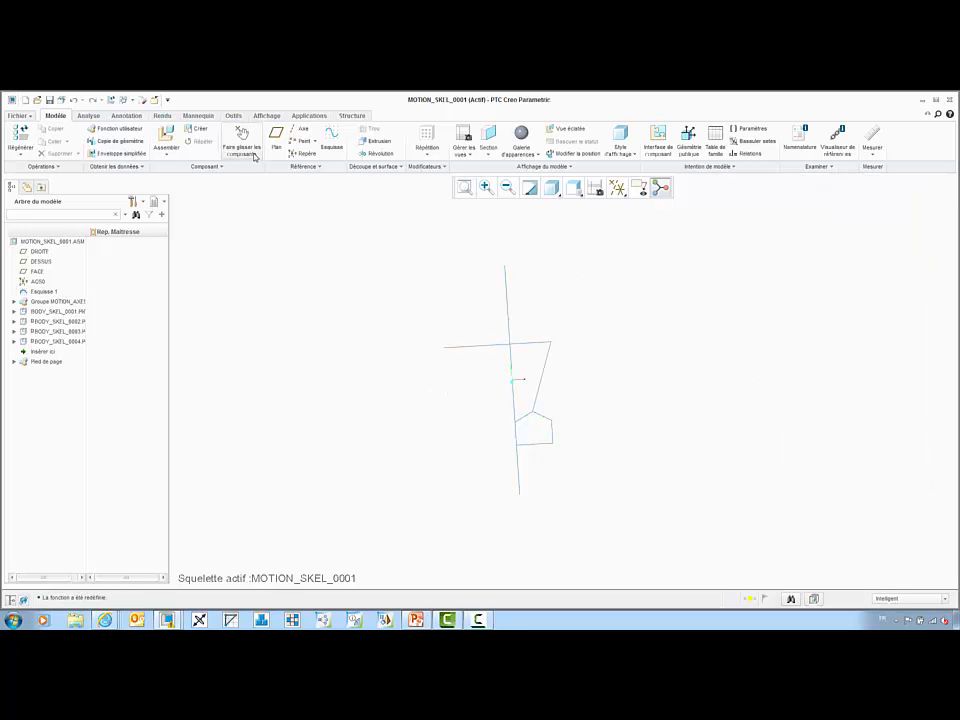
Test the full linkage by rotating the crossing arm so the pentagon slides along the long line, and cancel the displacement.
{"action": "left_click", "coordinate": [241, 136]}
{"action": "left_click", "coordinate": [481, 347]}
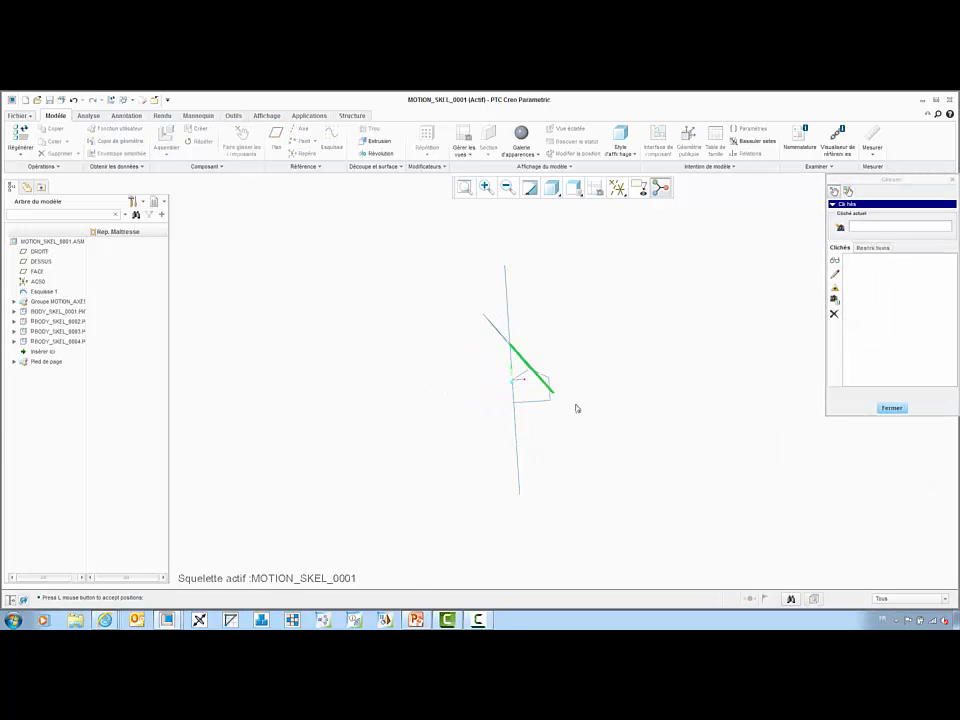
{"action": "left_click", "coordinate": [426, 306]}
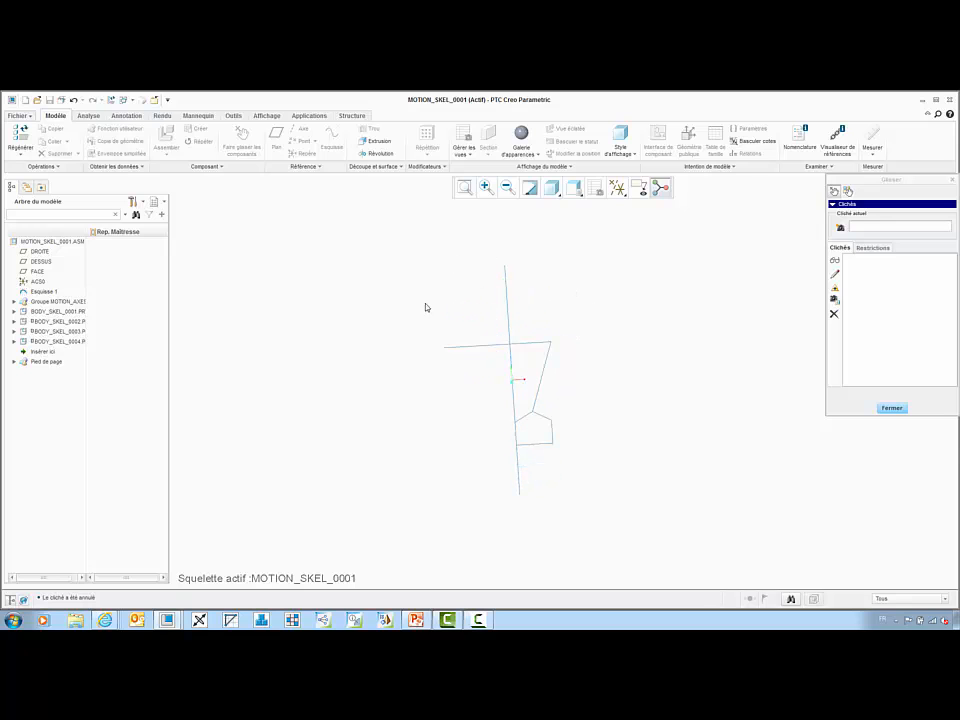
{"action": "middle_click", "coordinate": [426, 307]}
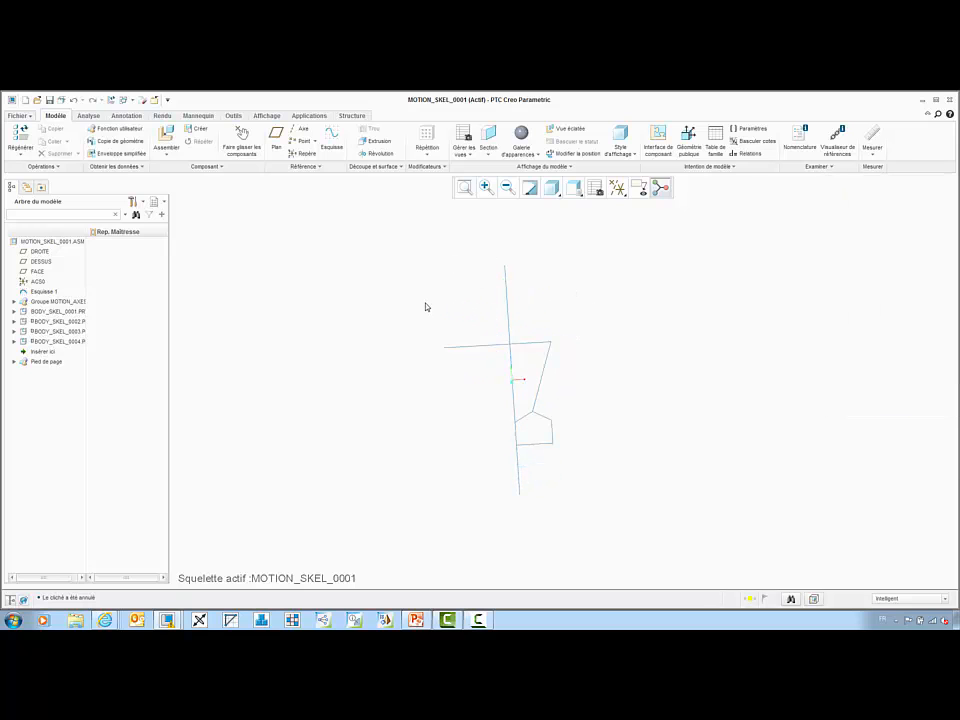
Create a solid part in the CONCEPT assembly from the existing part template and attach it to body skeleton BODY_SKEL_0003.
{"action": "left_click", "coordinate": [155, 101]}
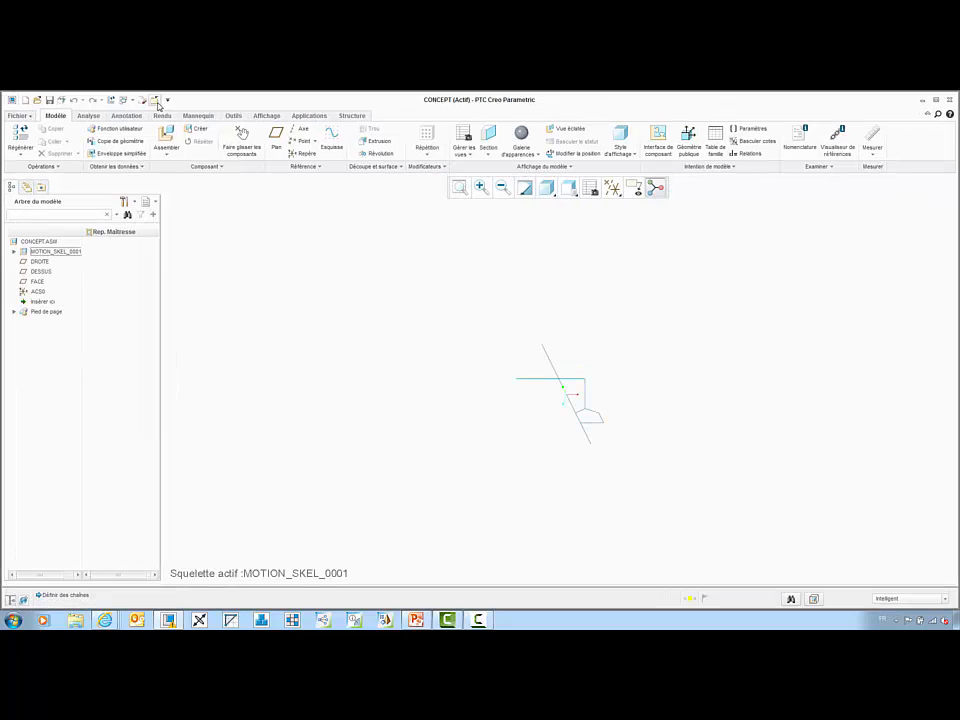
{"action": "left_click", "coordinate": [196, 128]}
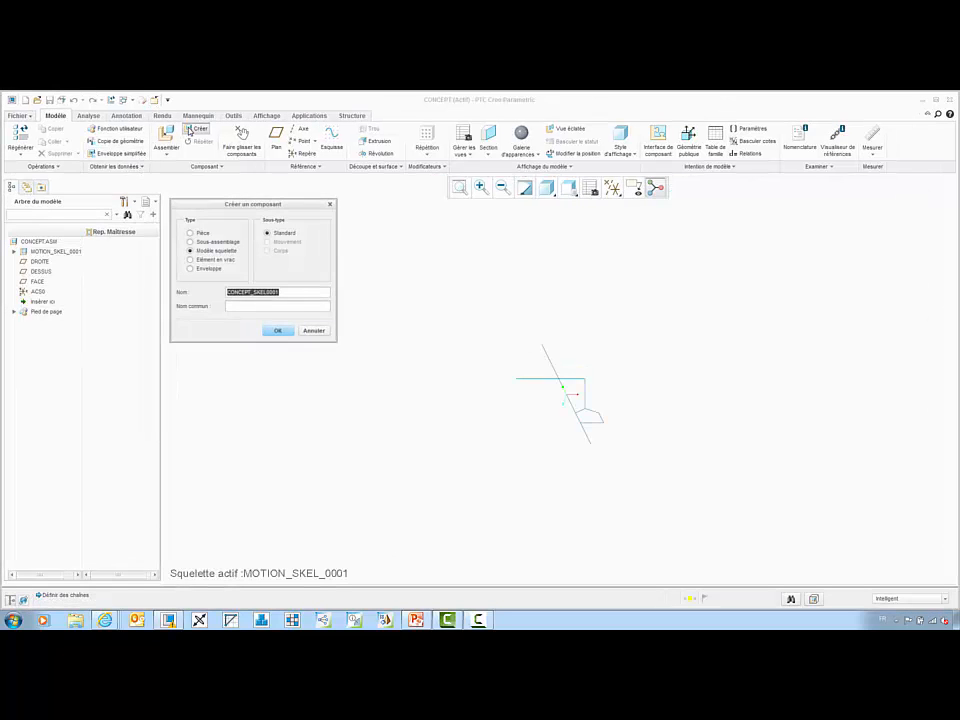
{"action": "left_click", "coordinate": [190, 232]}
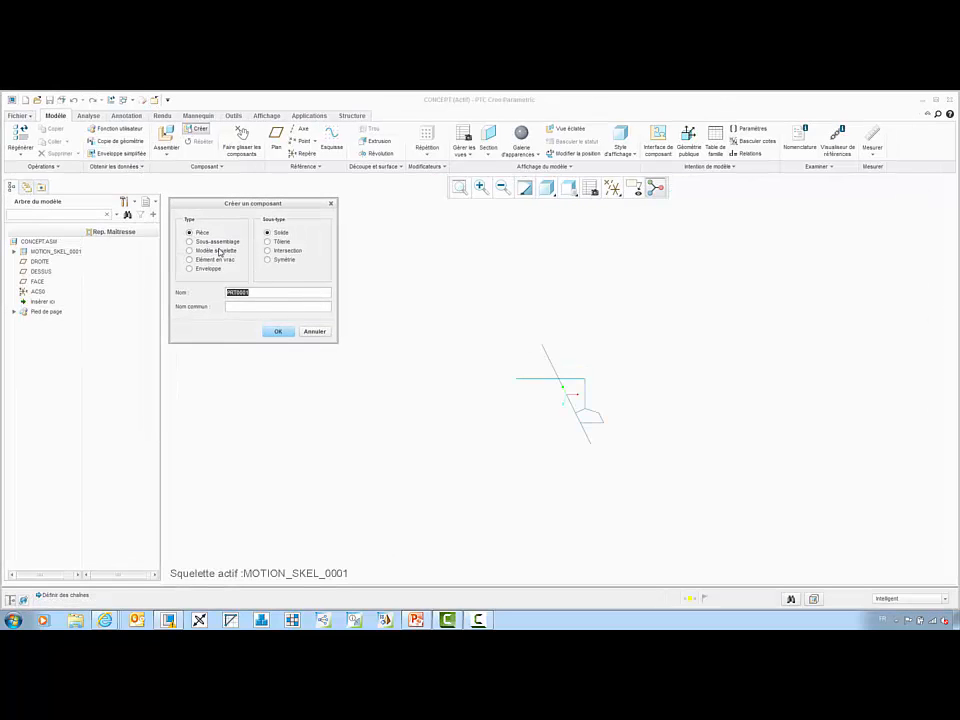
{"action": "key", "text": "Return"}
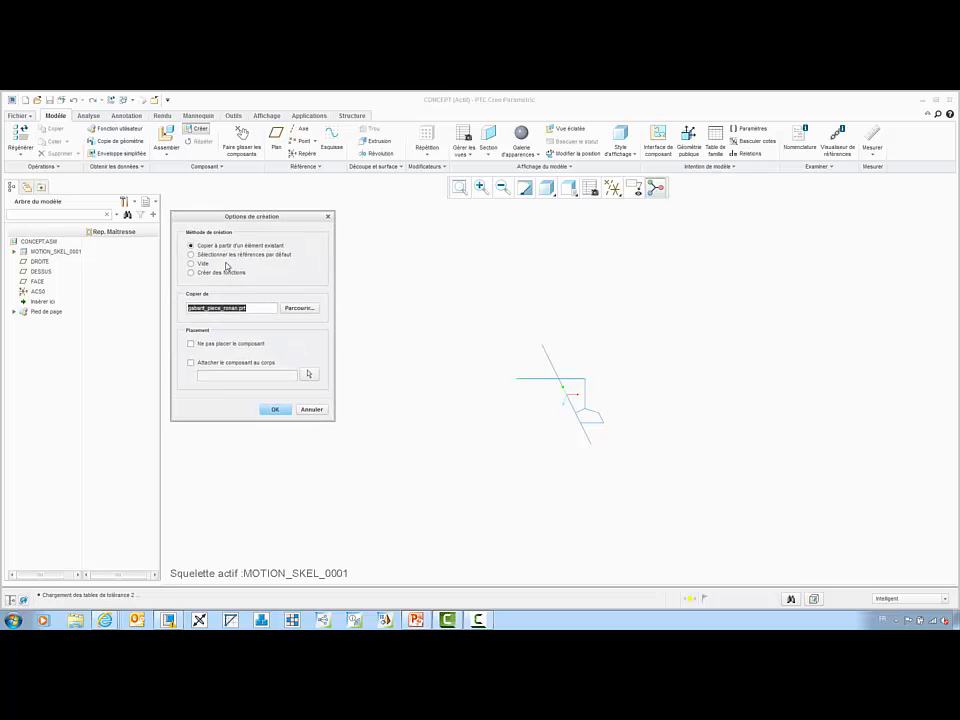
{"action": "left_click", "coordinate": [191, 363]}
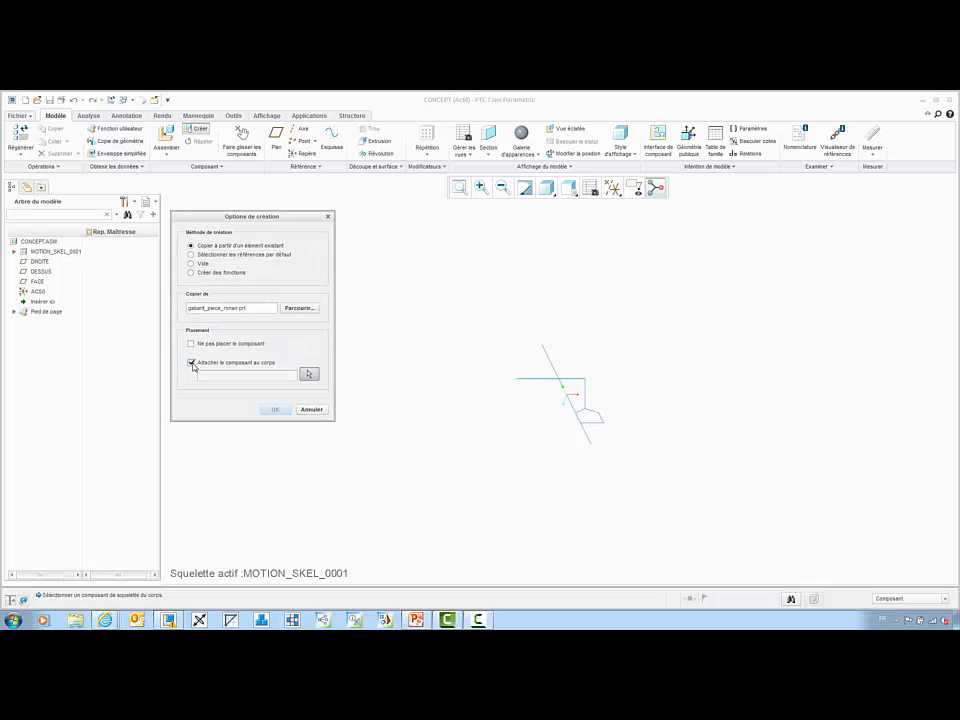
{"action": "left_click", "coordinate": [14, 252]}
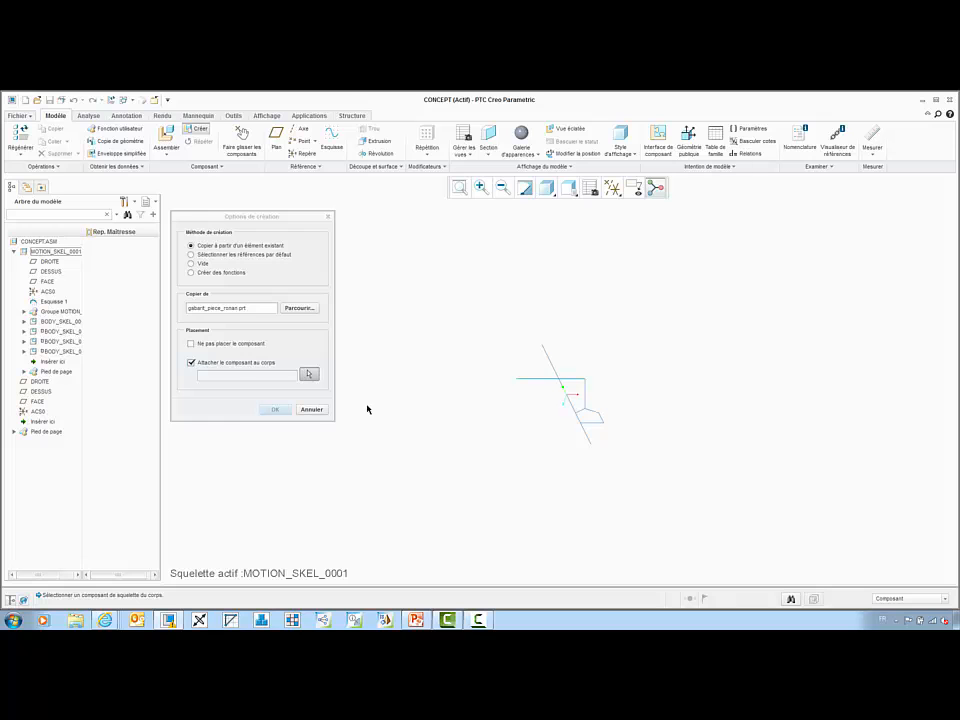
{"action": "left_click", "coordinate": [586, 398]}
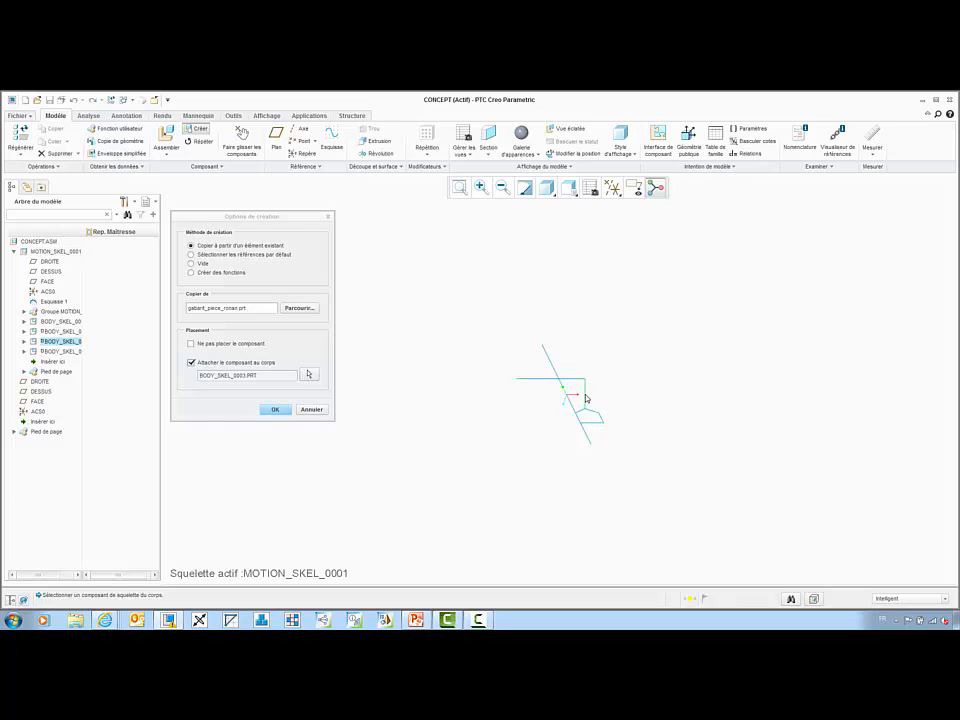
{"action": "left_click", "coordinate": [275, 409]}
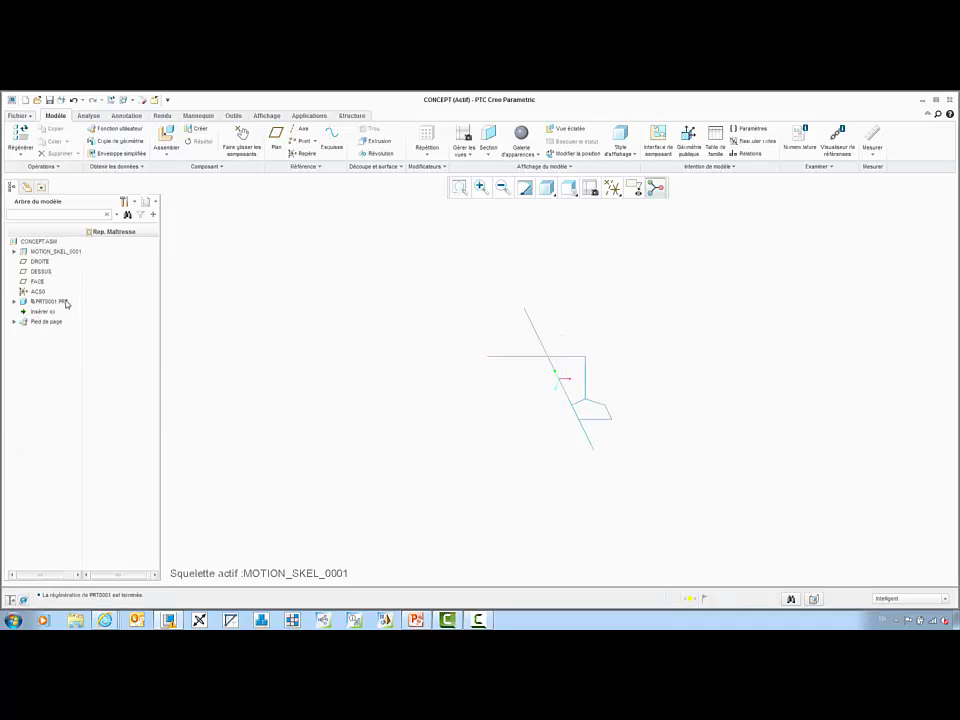
Open the new part and, for an extrusion on FACE, thicken the skeleton line into a 21 mm wide profile with circular ends, offset 10.5.
{"action": "right_click", "coordinate": [67, 304]}
{"action": "left_click", "coordinate": [88, 338]}
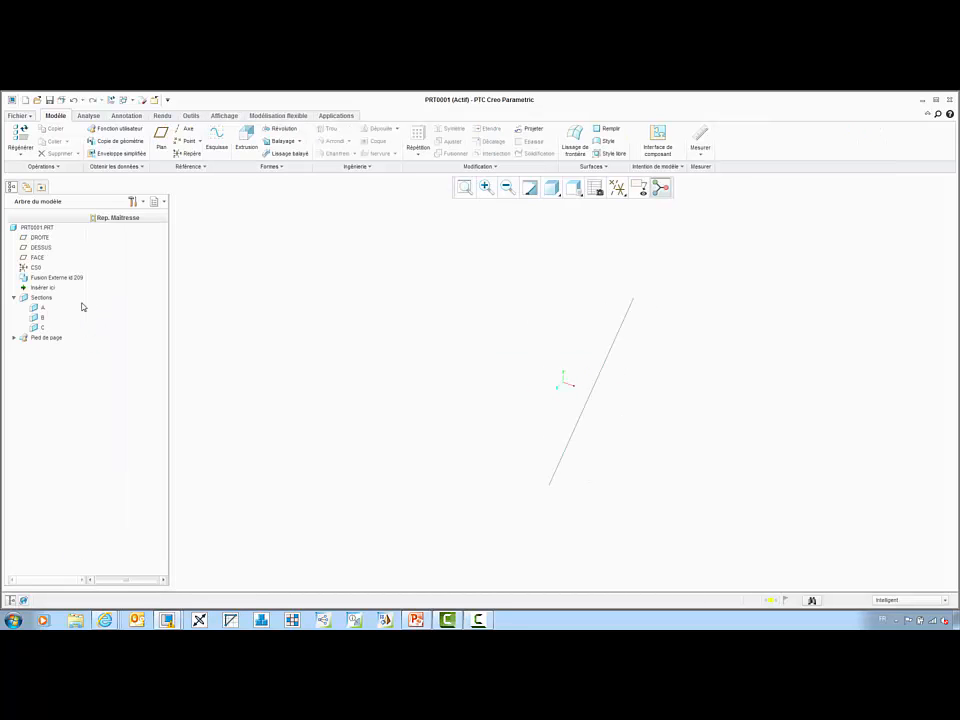
{"action": "left_click", "coordinate": [66, 257]}
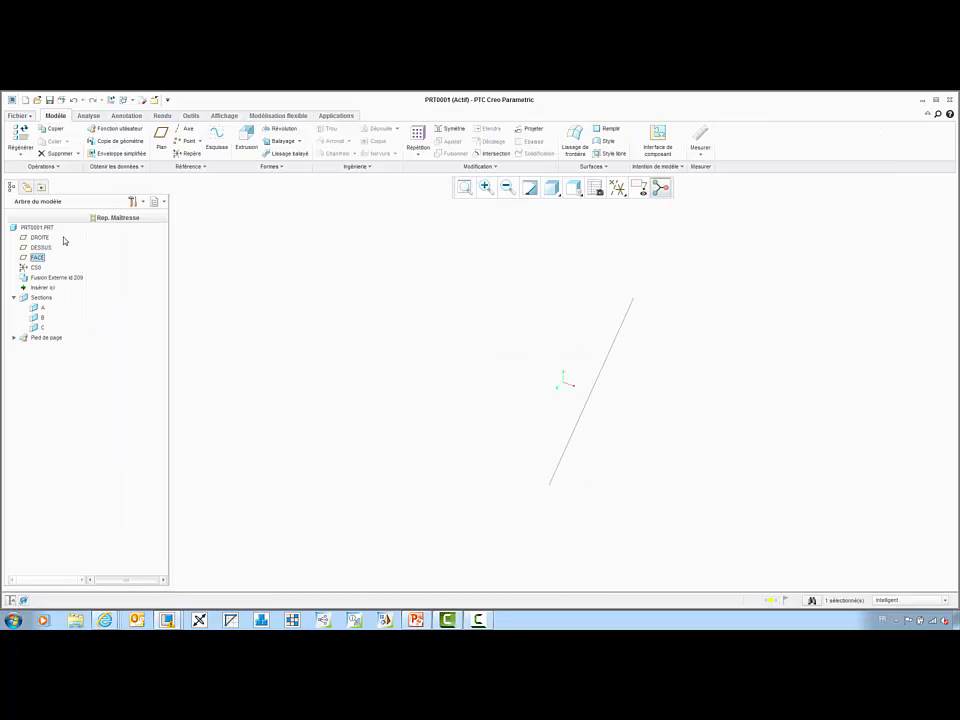
{"action": "left_click", "coordinate": [246, 142]}
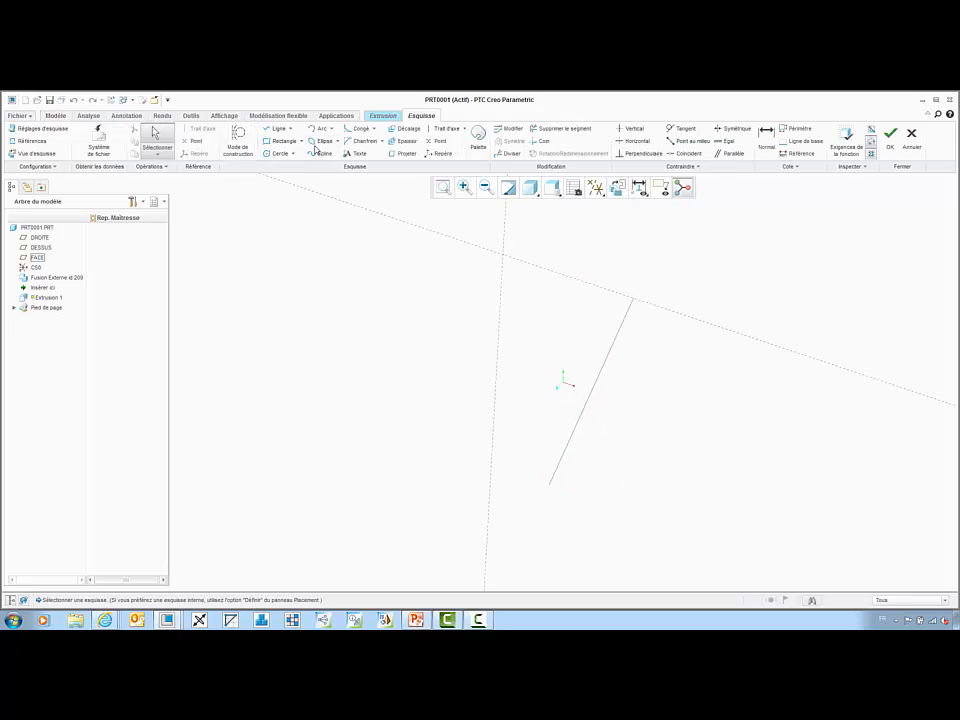
{"action": "left_click", "coordinate": [406, 142]}
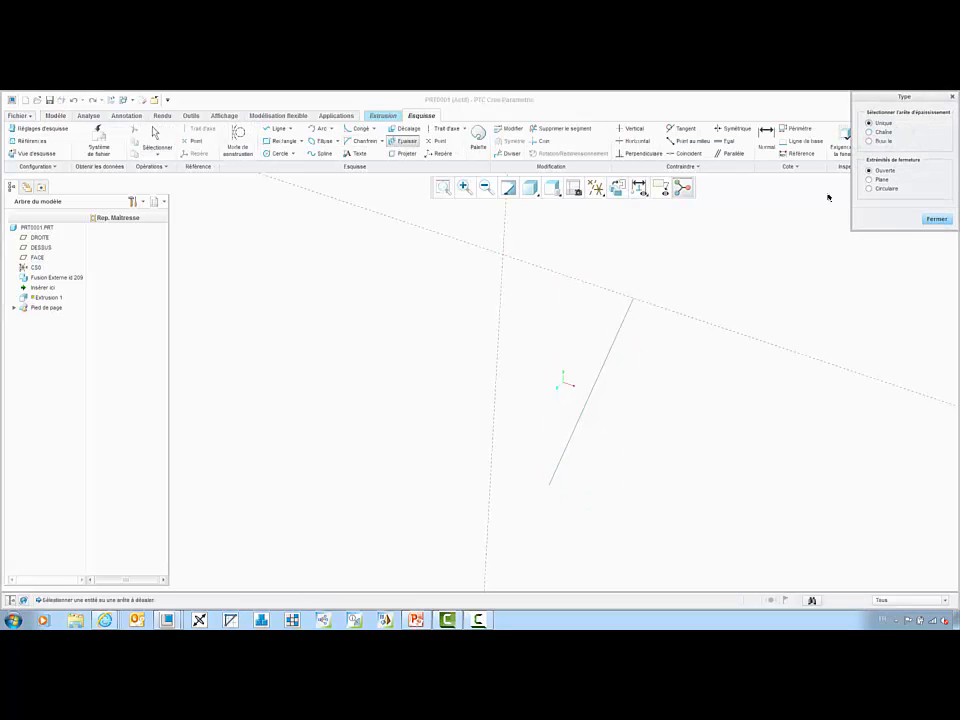
{"action": "left_click", "coordinate": [626, 326]}
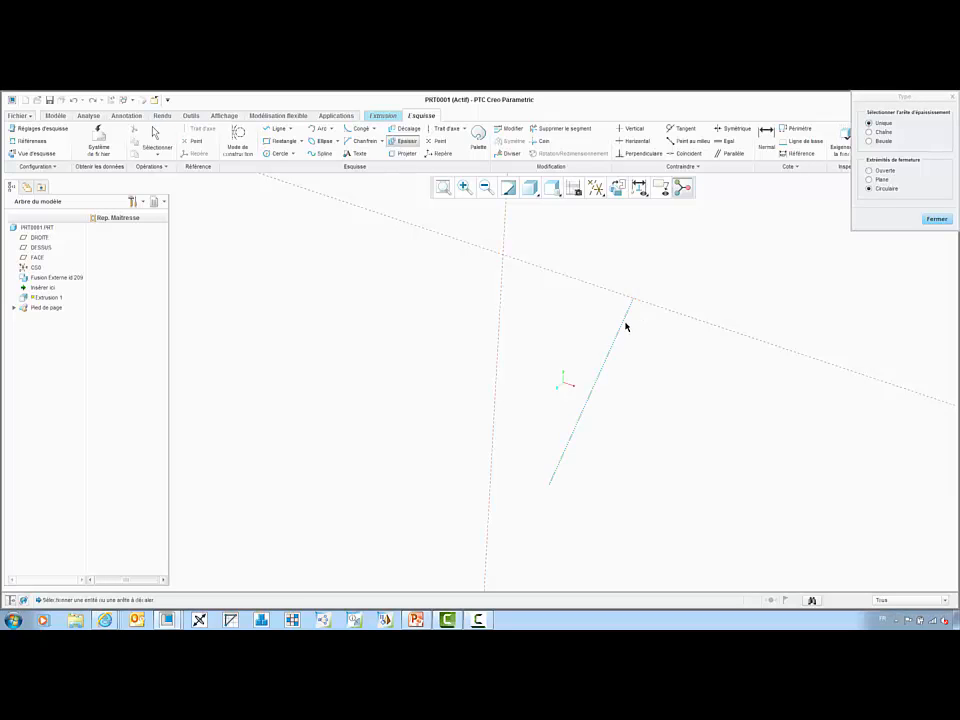
{"action": "type", "text": "10.5"}
{"action": "key", "text": "Return"}
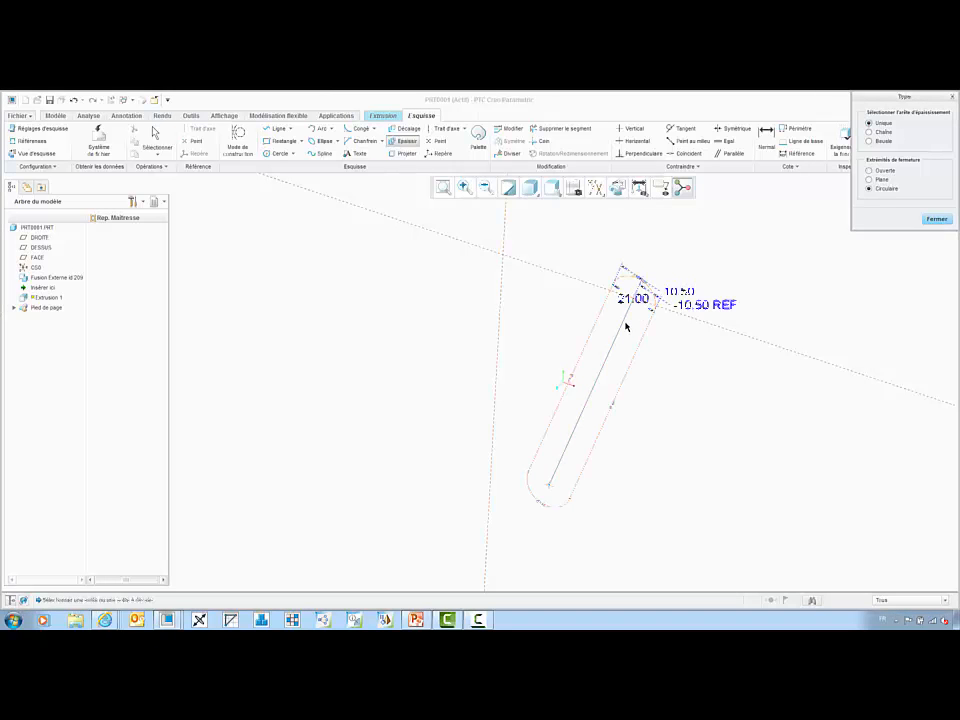
{"action": "middle_click", "coordinate": [626, 326]}
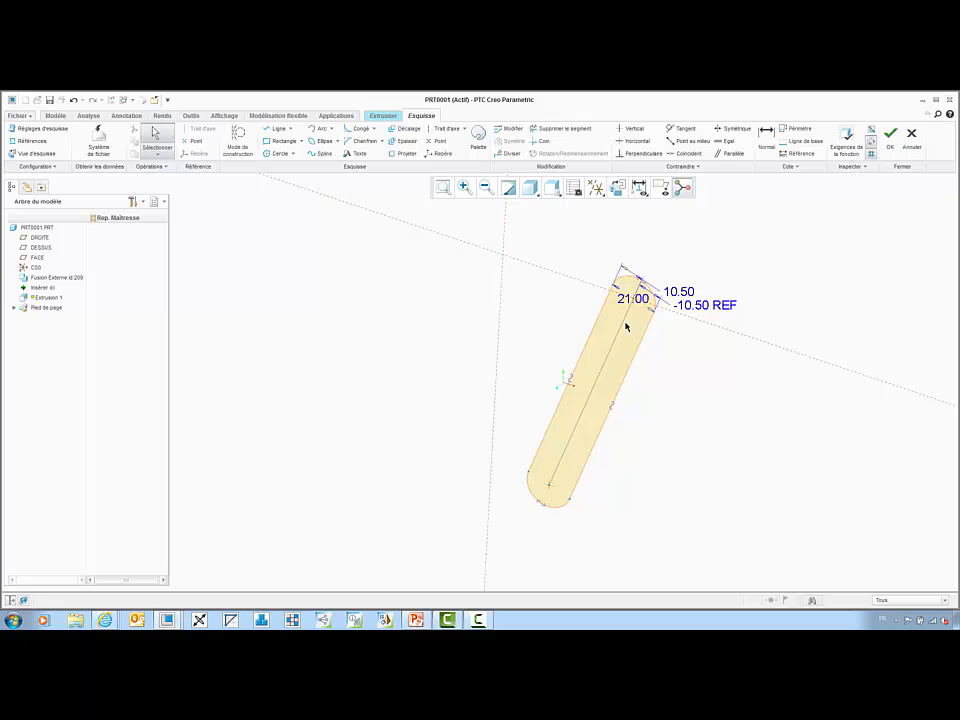
{"action": "right_click", "coordinate": [626, 326]}
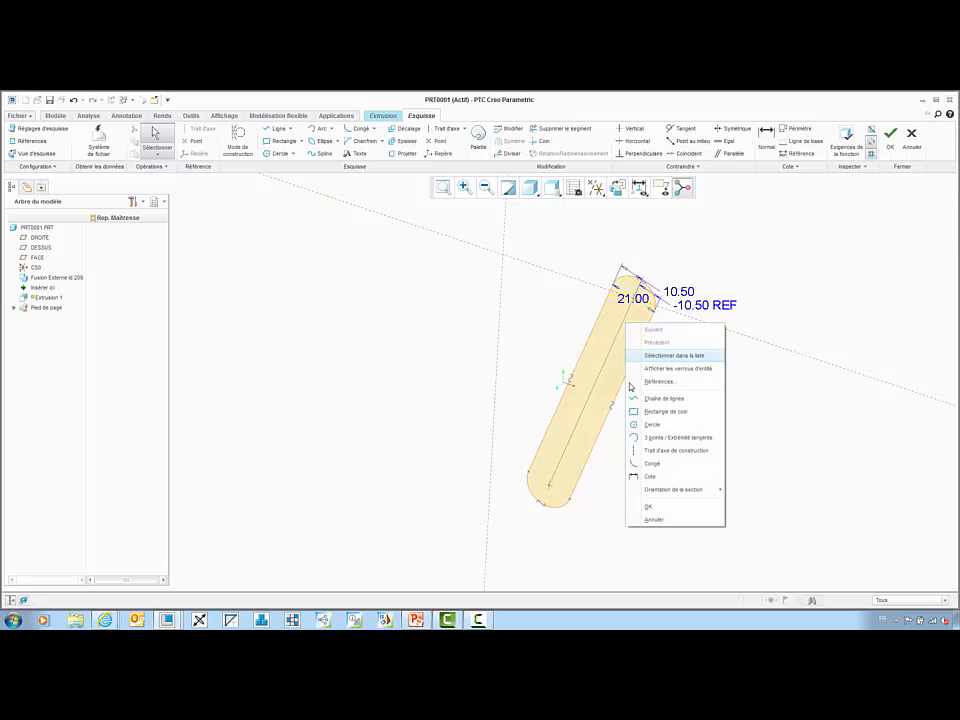
{"action": "left_click", "coordinate": [649, 510]}
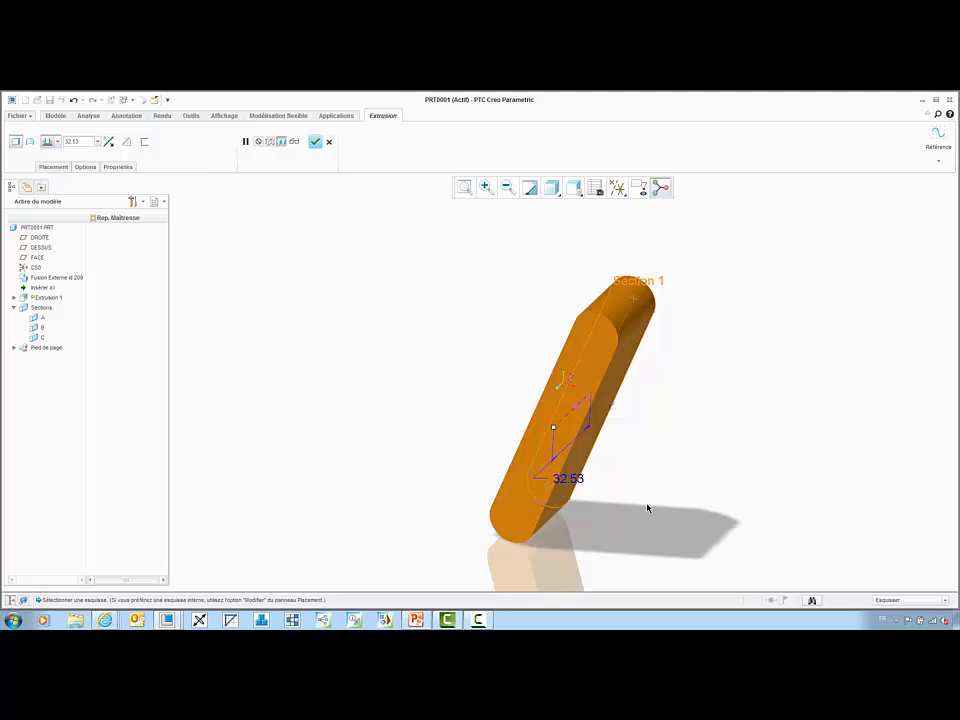
Make the extrusion symmetric about its sketch plane, adjust its depth freehand, and finish the feature.
{"action": "right_click", "coordinate": [554, 429]}
{"action": "left_click", "coordinate": [565, 455]}
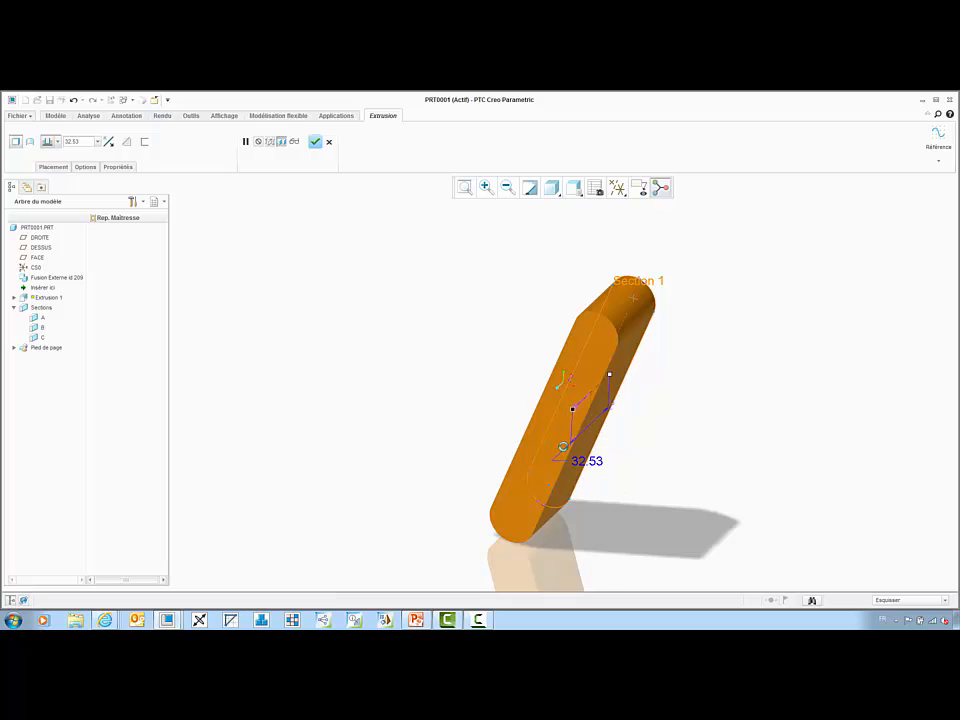
{"action": "left_click_drag", "start_coordinate": [574, 409], "coordinate": [586, 394]}
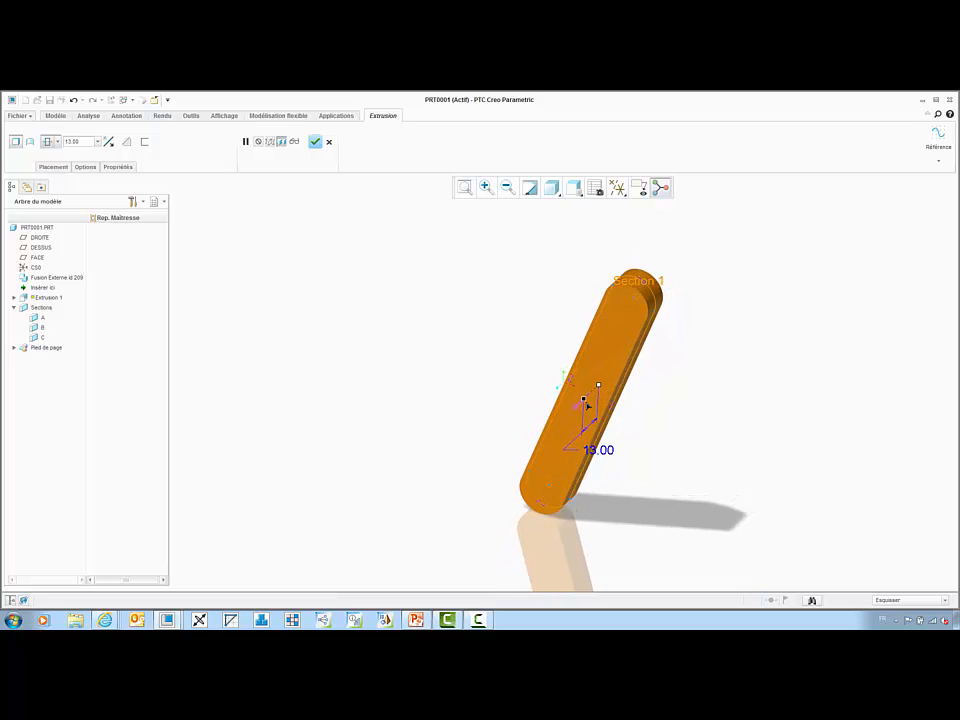
{"action": "middle_click", "coordinate": [496, 326]}
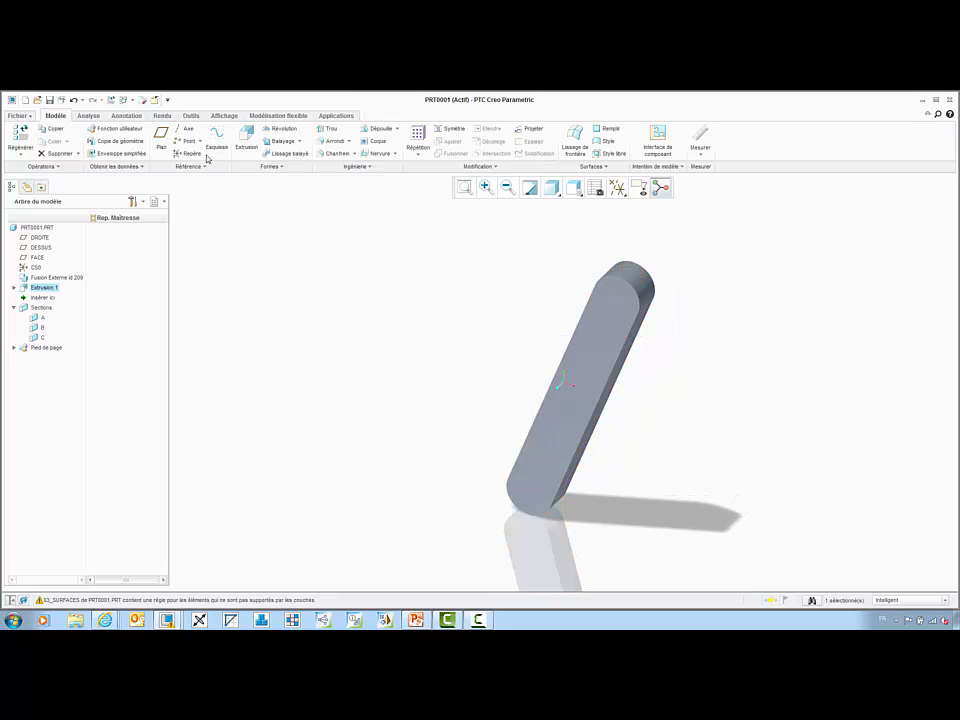
Return to the assembly, test the linkage by rotating the crossing arm, cancel the displacement, and close the assembly.
{"action": "left_click", "coordinate": [155, 101]}
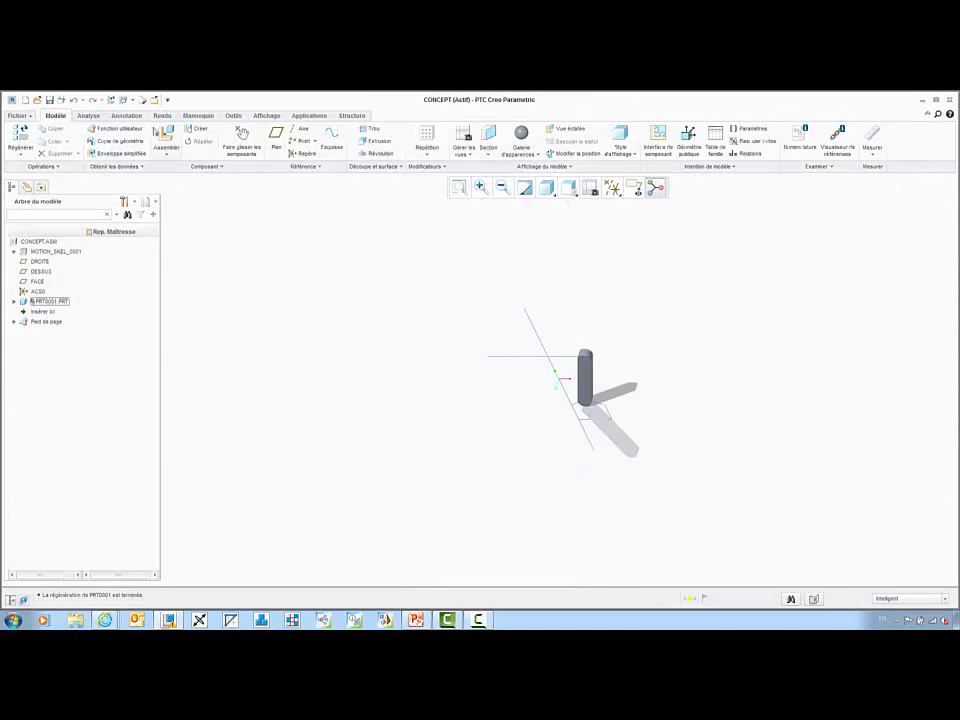
{"action": "left_click", "coordinate": [241, 138]}
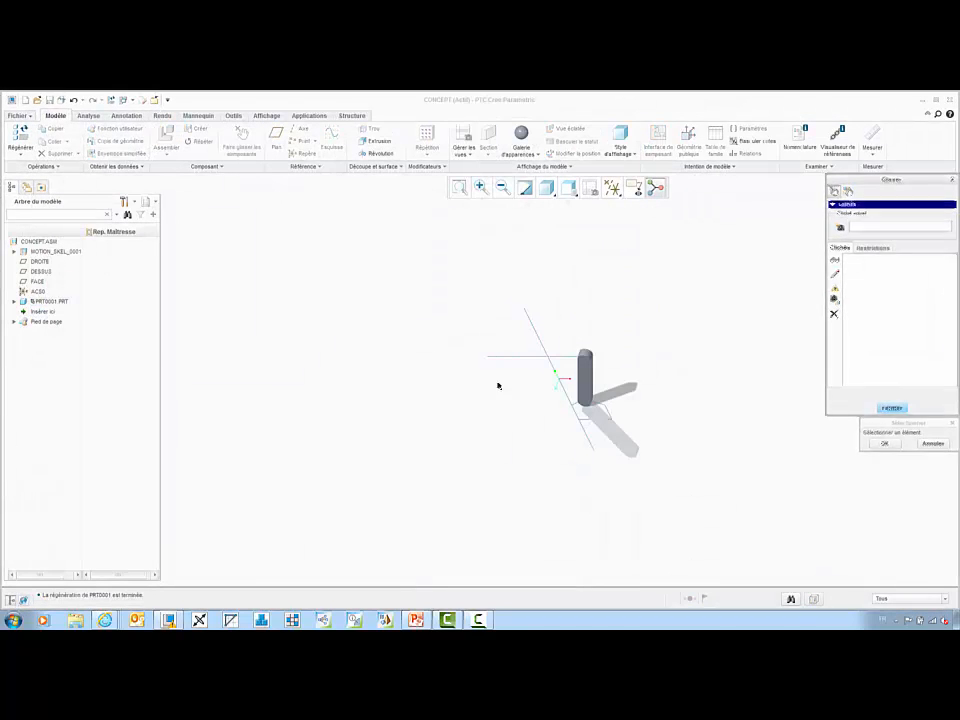
{"action": "left_click", "coordinate": [510, 357]}
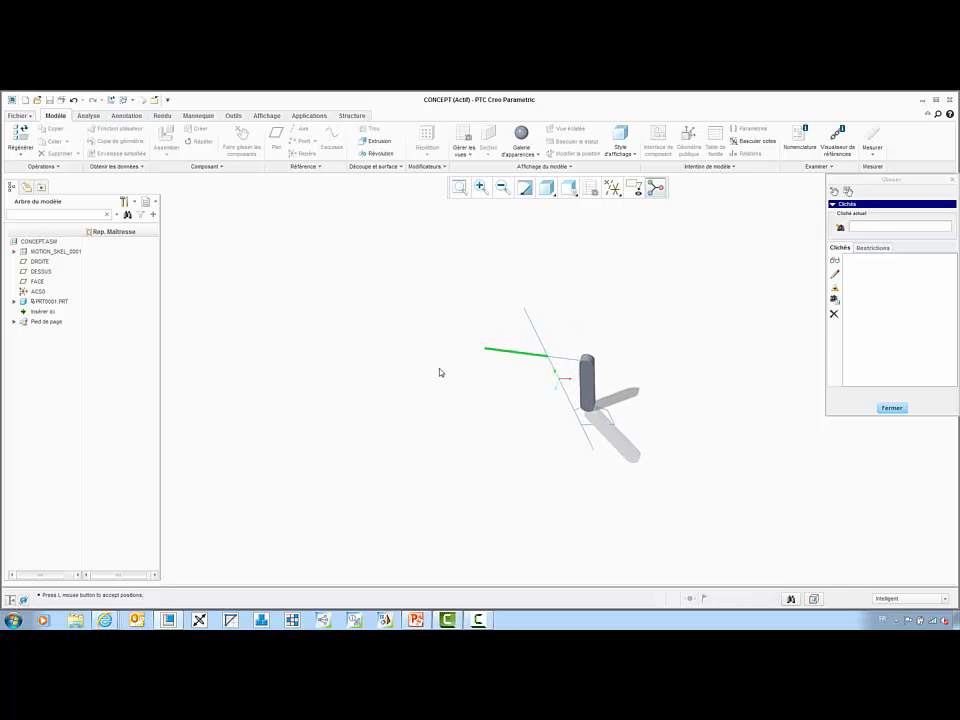
{"action": "middle_click", "coordinate": [577, 427]}
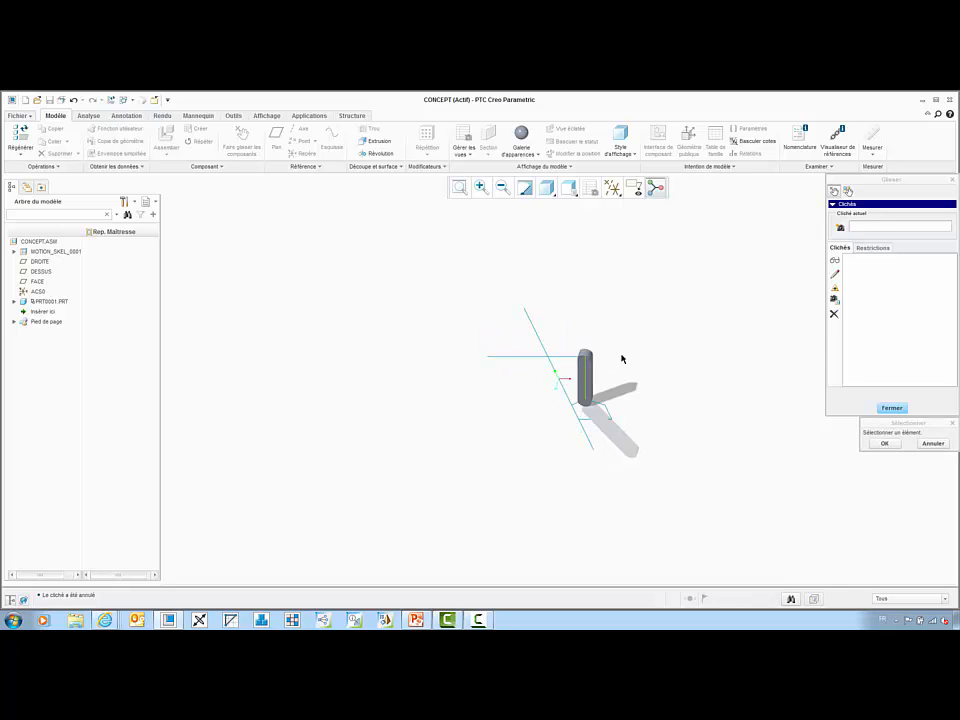
{"action": "left_click", "coordinate": [889, 408]}
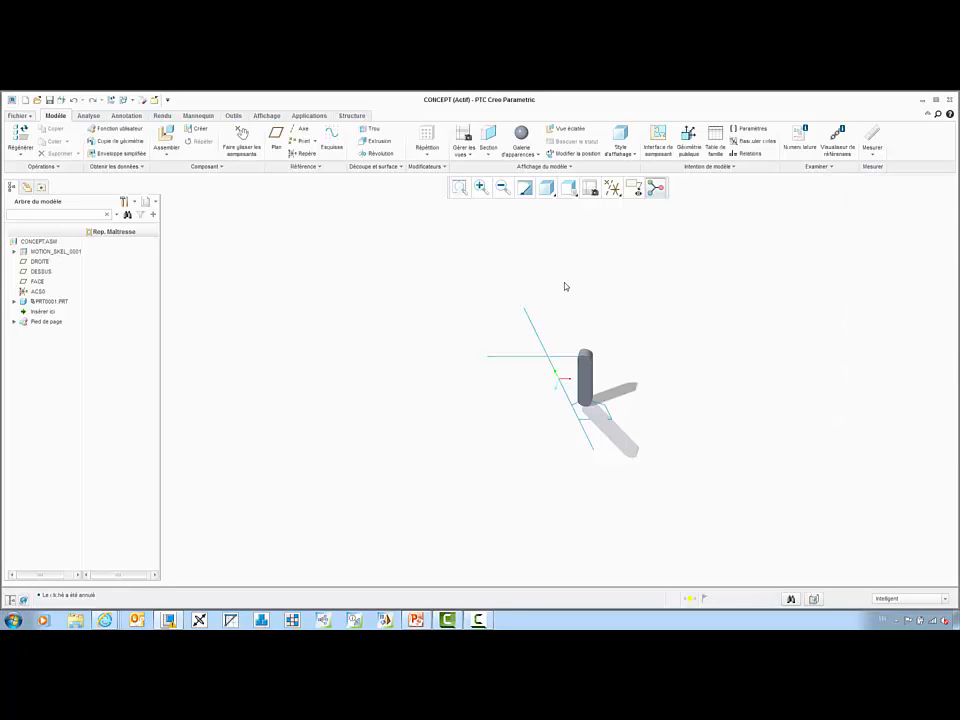
{"action": "left_click", "coordinate": [152, 100]}
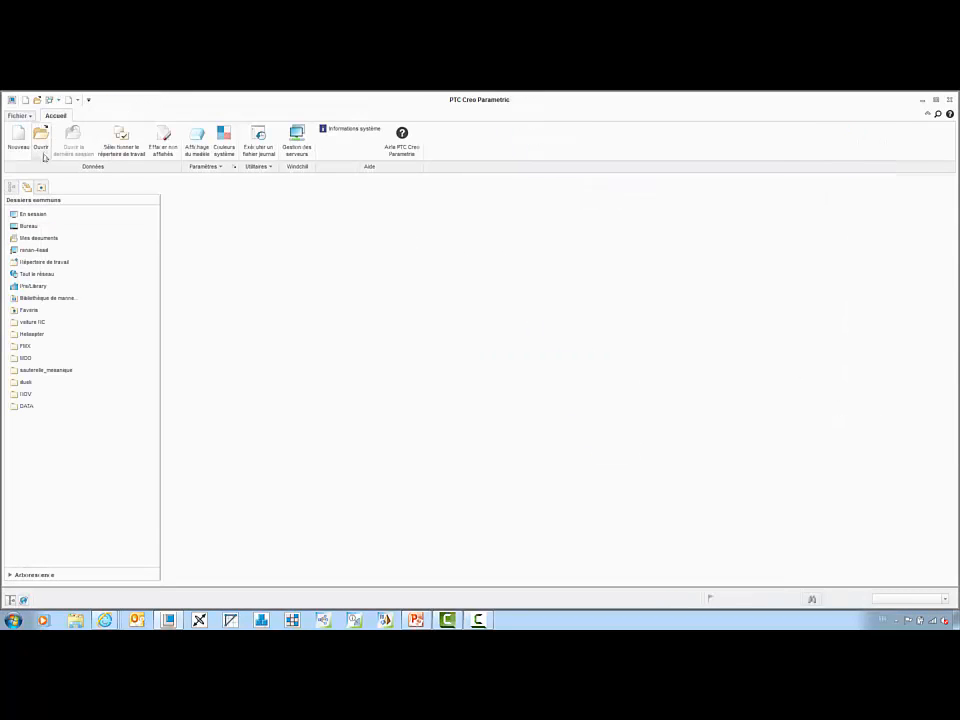